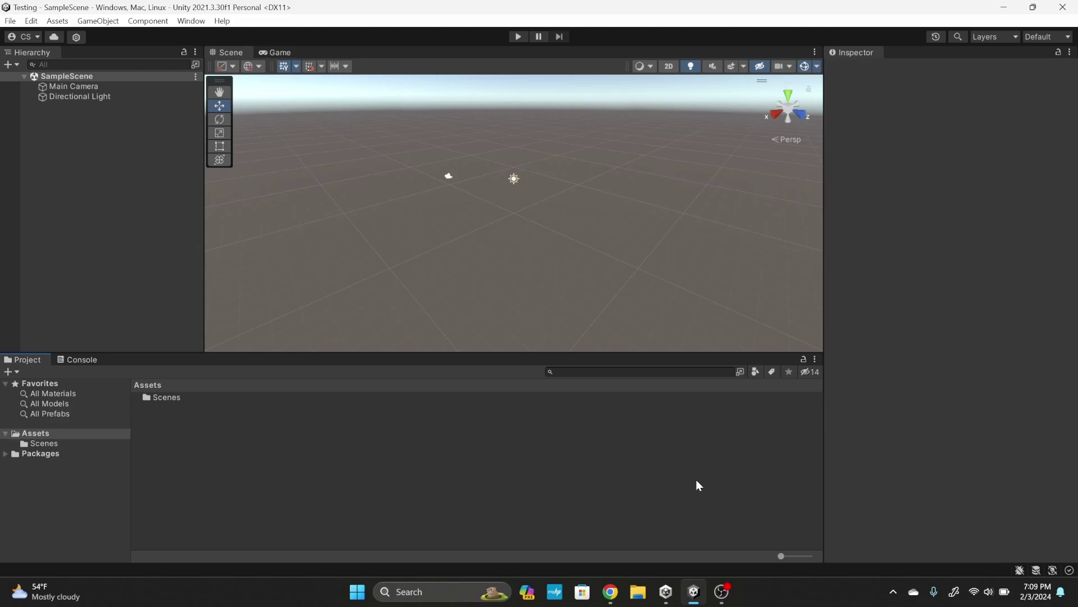
Create a folder named Models inside the project's Assets folder
{"action": "right_click", "coordinate": [362, 473]}
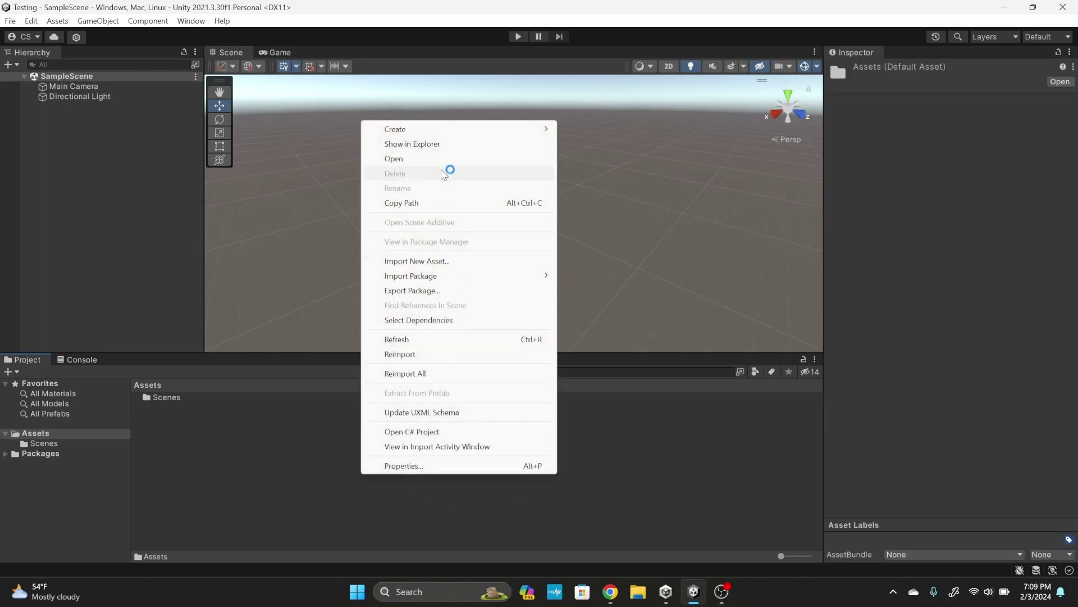
{"action": "mouse_move", "coordinate": [508, 126]}
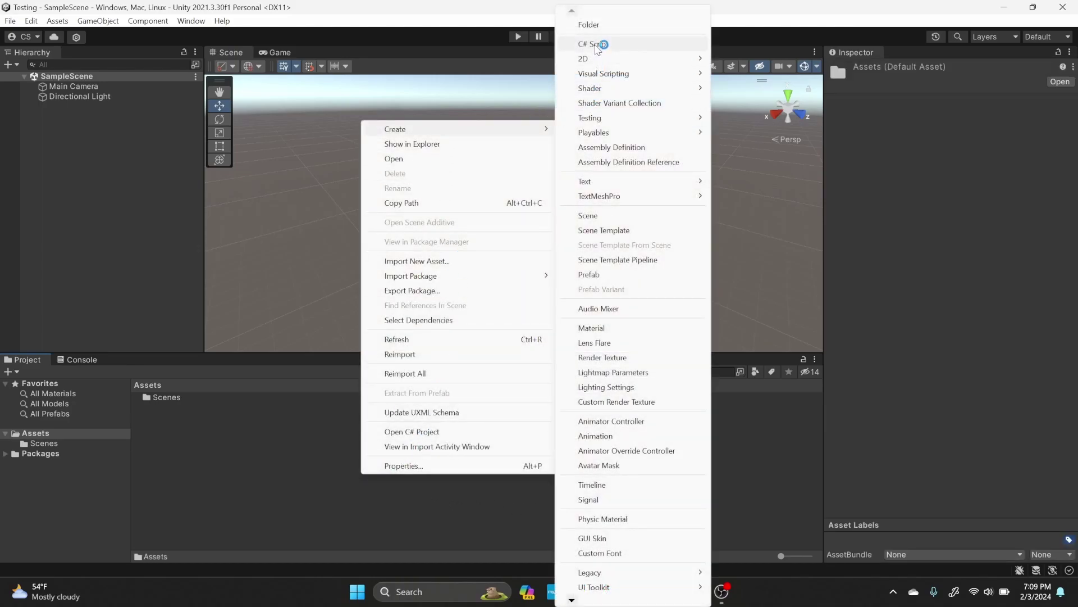
{"action": "left_click", "coordinate": [589, 25]}
{"action": "type", "text": "Mo"}
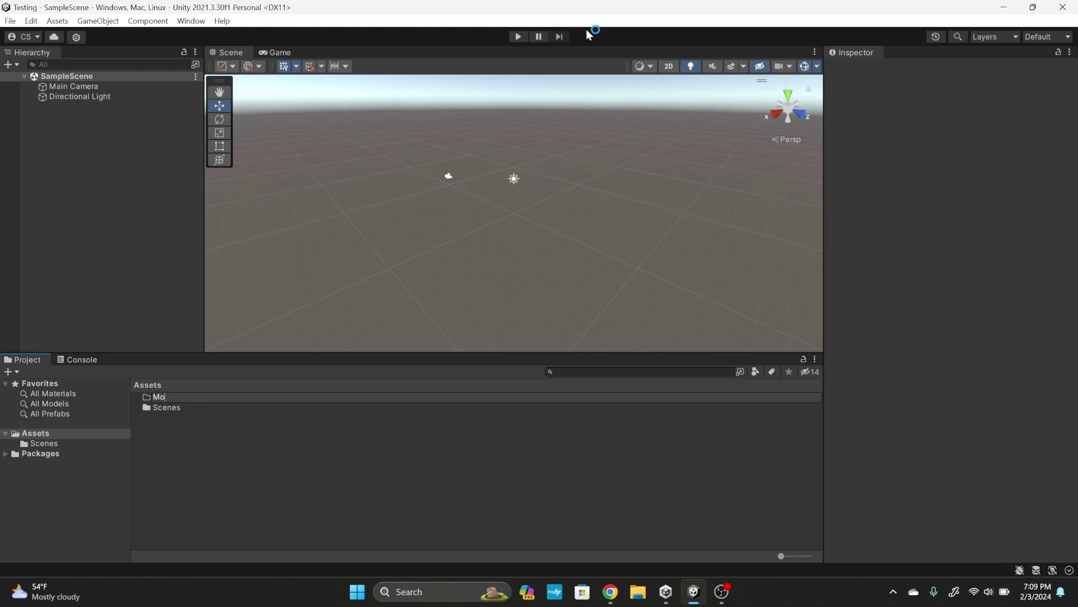
{"action": "type", "text": "dels"}
{"action": "key", "text": "Return"}
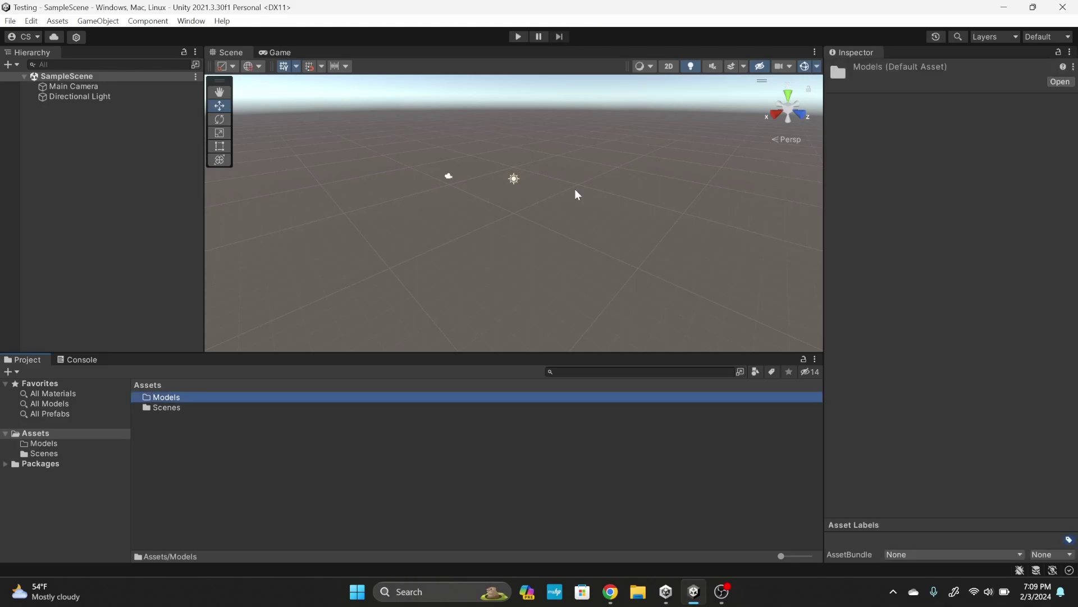
Create a second folder named Animations inside the project's Assets folder
{"action": "left_click", "coordinate": [360, 492]}
{"action": "right_click", "coordinate": [360, 492]}
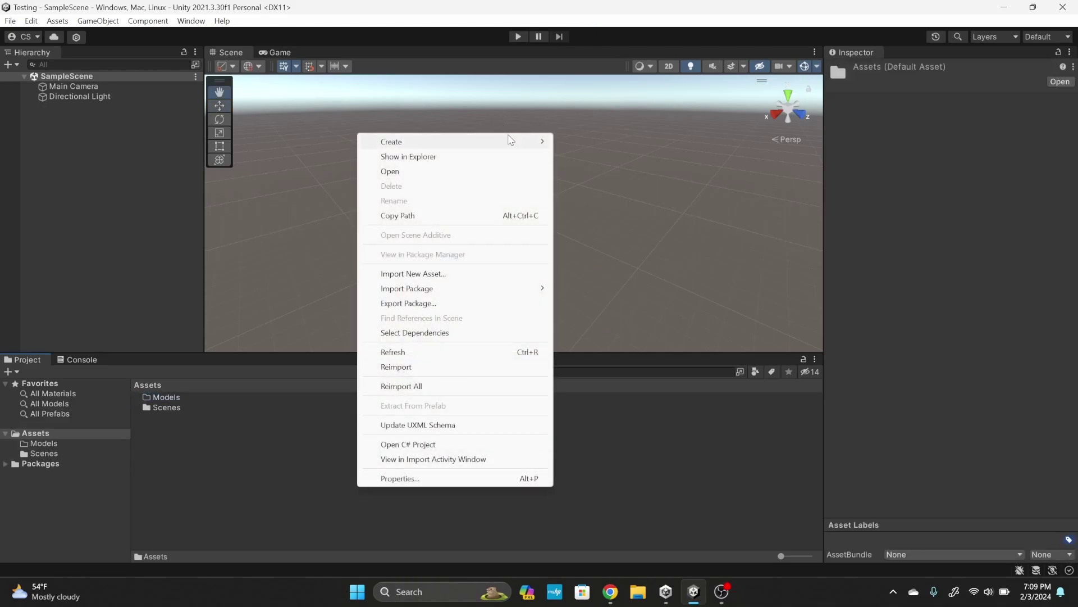
{"action": "mouse_move", "coordinate": [507, 141]}
{"action": "left_click", "coordinate": [599, 26]}
{"action": "type", "text": "Animations"}
{"action": "key", "text": "Return"}
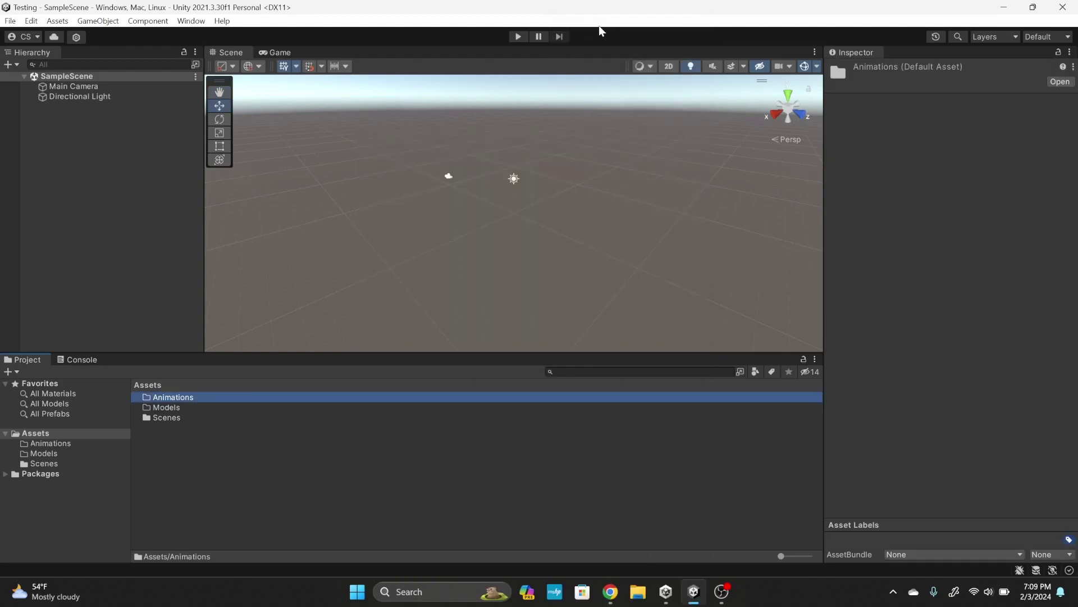
Switch to Mixamo in Chrome and choose the Exo Gray character from the character library
{"action": "left_click", "coordinate": [610, 592]}
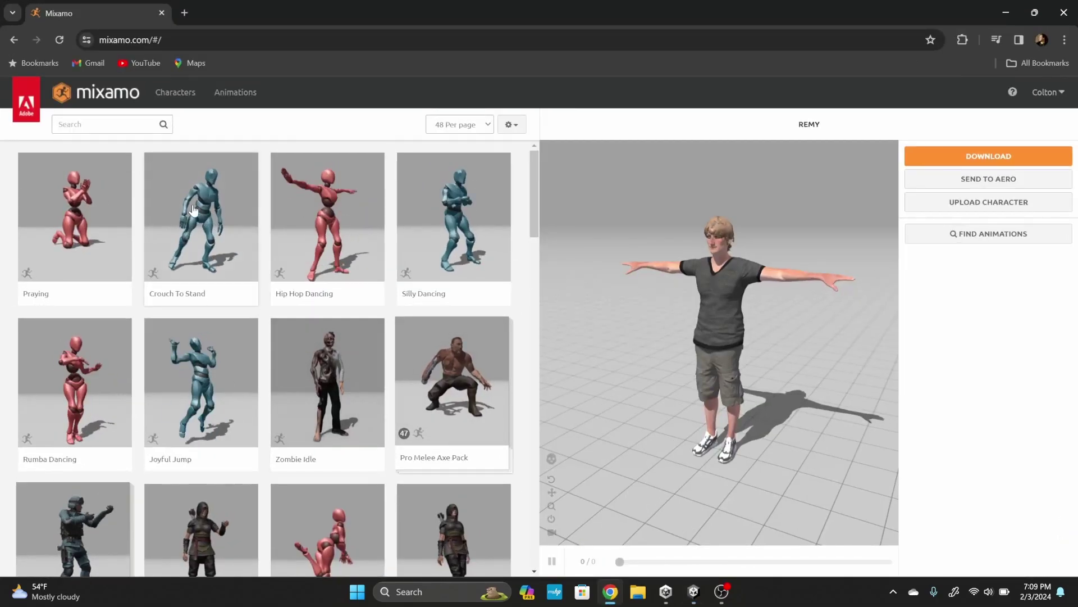
{"action": "left_click", "coordinate": [176, 107]}
{"action": "scroll", "coordinate": [236, 259], "scroll_direction": "down", "scroll_amount": 5}
{"action": "scroll", "coordinate": [236, 275], "scroll_direction": "up", "scroll_amount": 4}
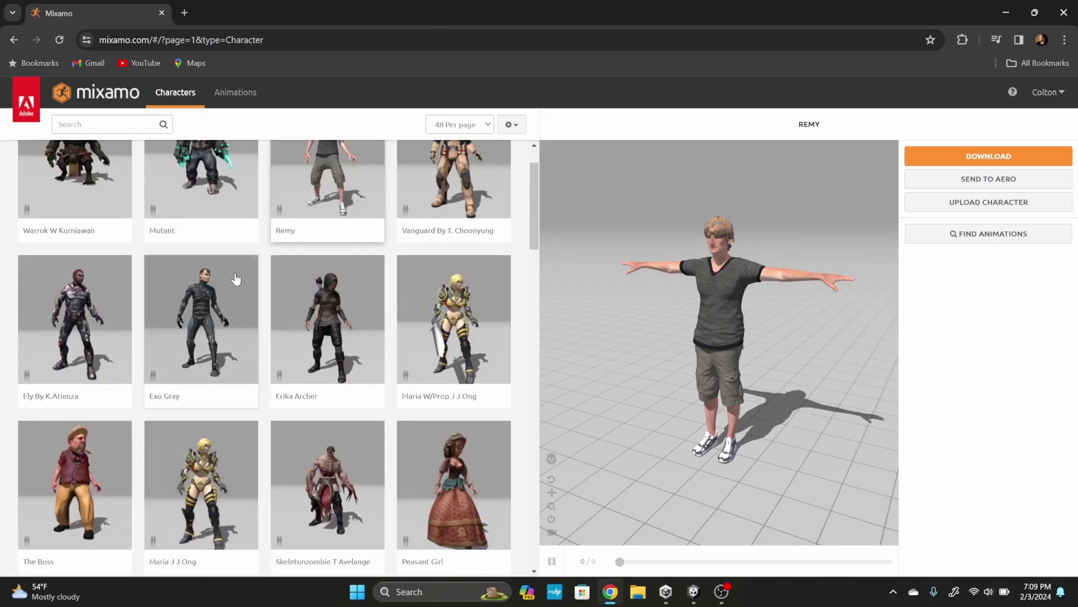
{"action": "left_click", "coordinate": [212, 310]}
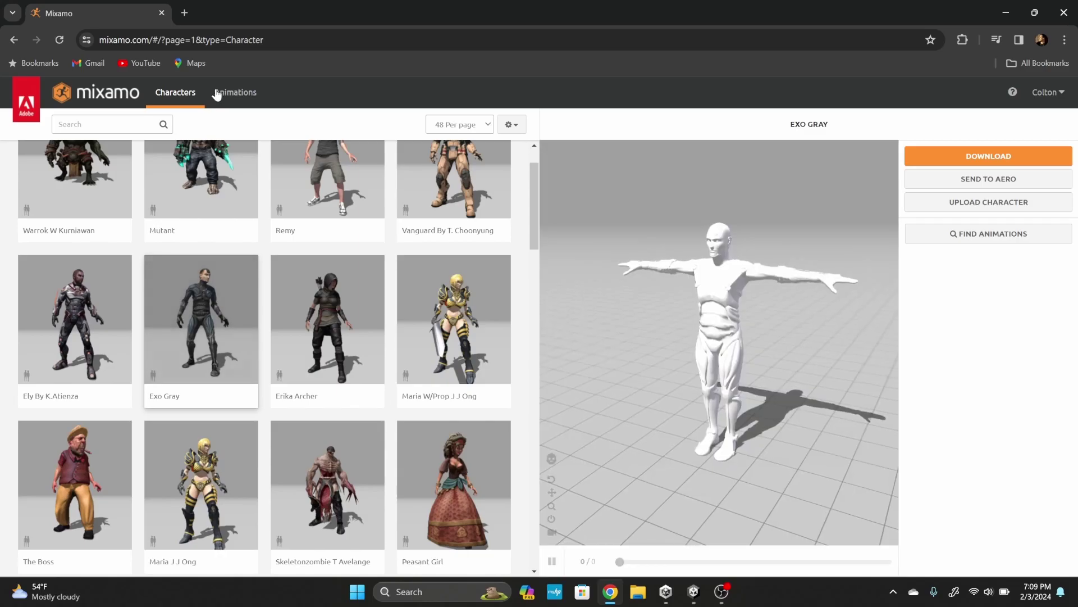
Search the animations for "t pose", apply T-Pose to the character, and download it as FBX Binary with skin at 30 frames per second
{"action": "left_click", "coordinate": [221, 94]}
{"action": "left_click", "coordinate": [101, 124]}
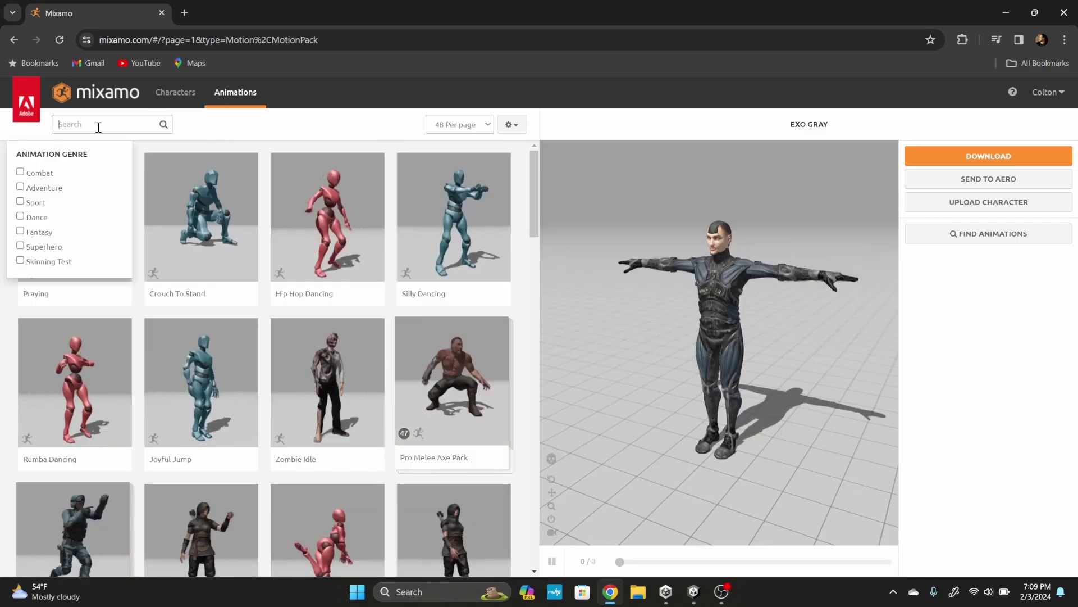
{"action": "type", "text": "t pose"}
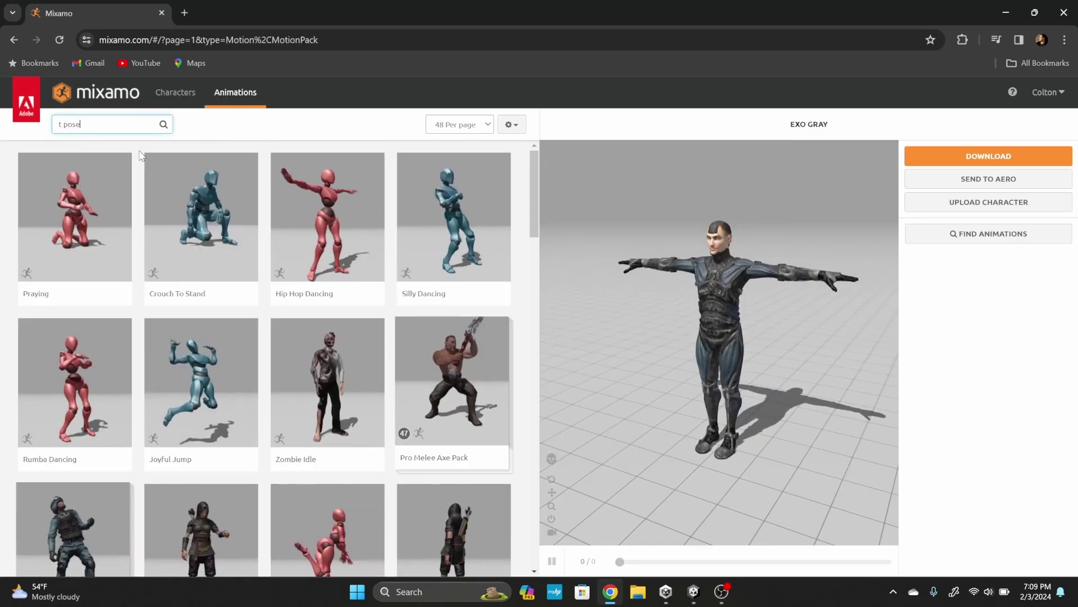
{"action": "key", "text": "Return"}
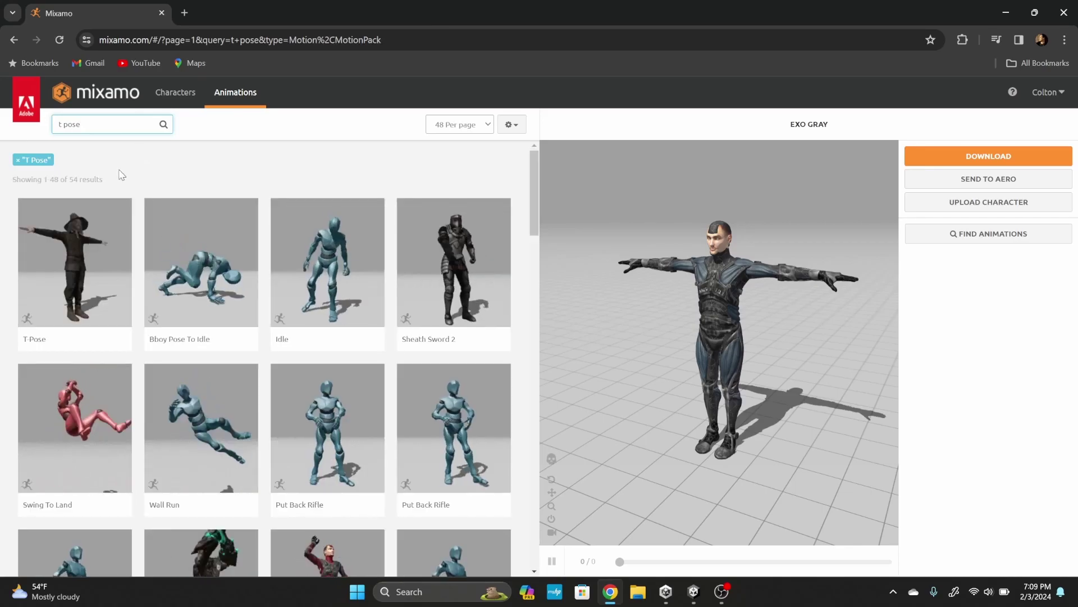
{"action": "left_click", "coordinate": [53, 272]}
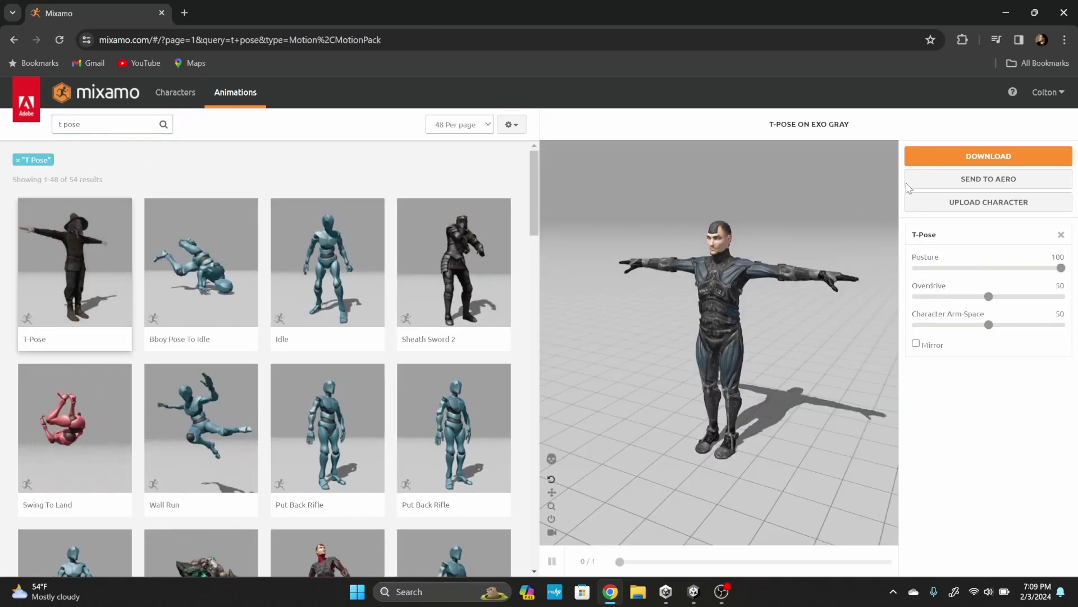
{"action": "left_click", "coordinate": [981, 156]}
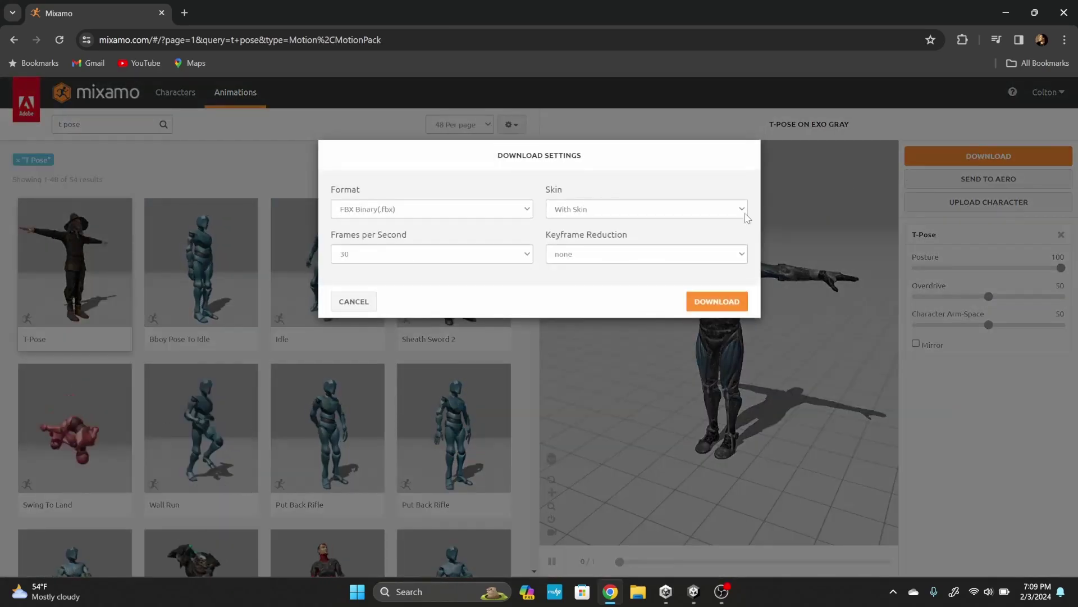
{"action": "left_click", "coordinate": [716, 301]}
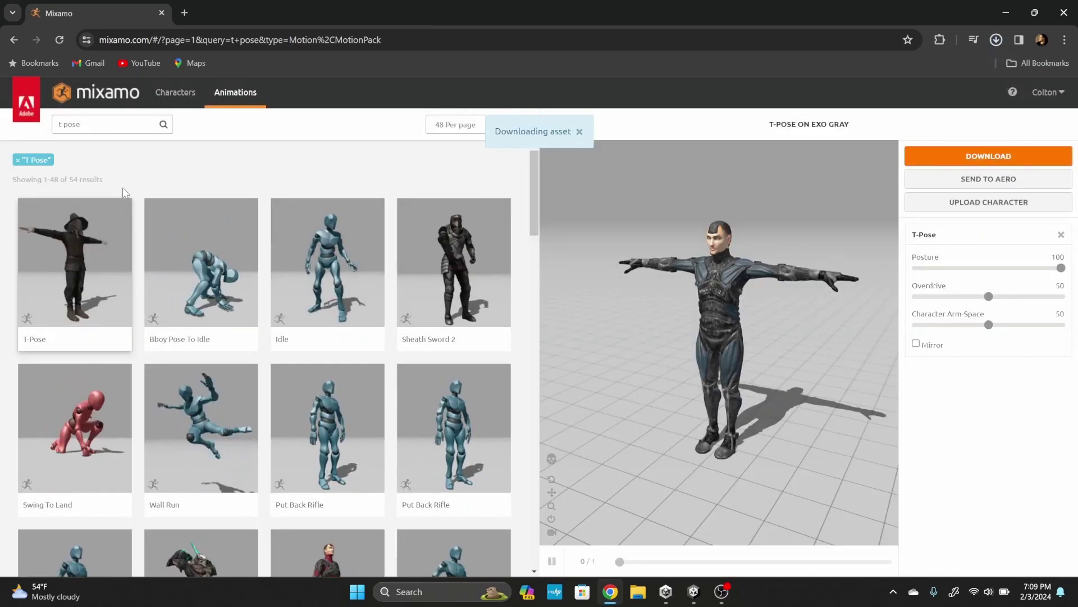
{"action": "left_click", "coordinate": [127, 126]}
{"action": "key", "text": "ctrl+a"}
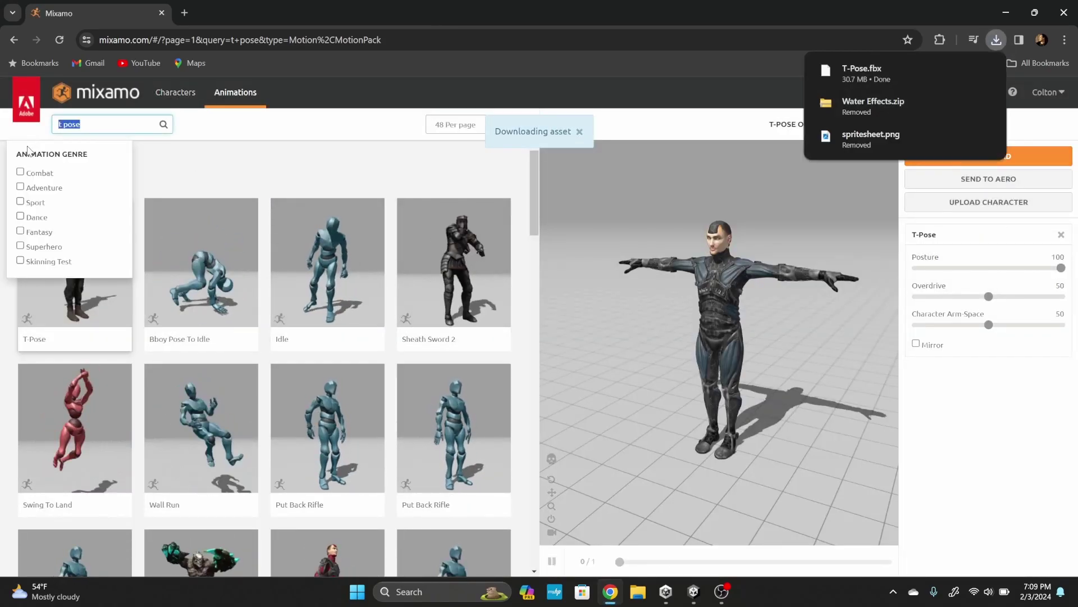
{"action": "key", "text": "Return"}
{"action": "left_click", "coordinate": [241, 168]}
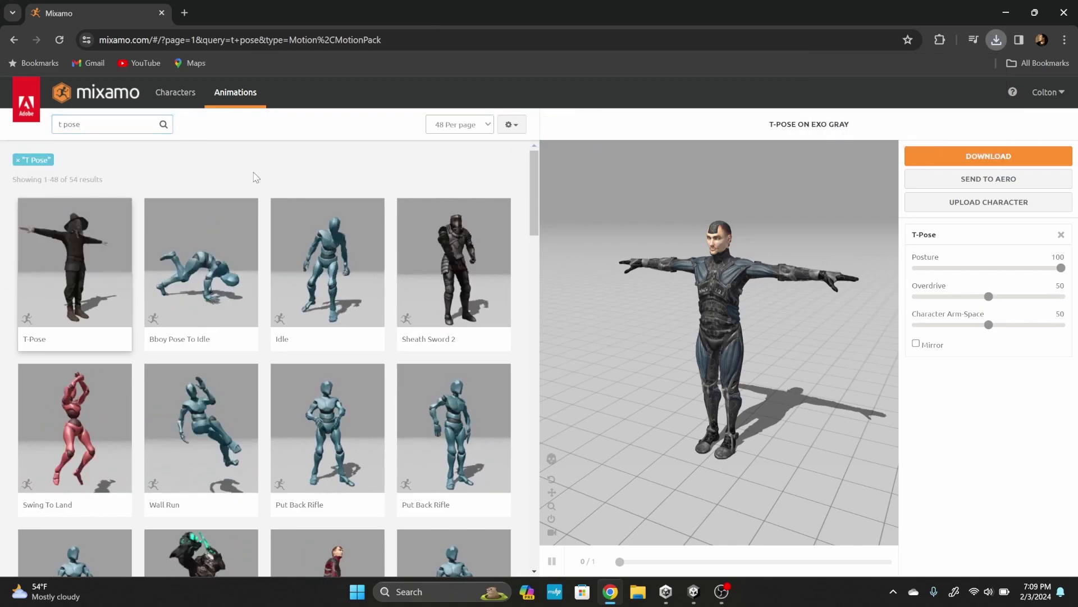
Apply the Idle animation to Exo Gray and download it as FBX Binary without skin at 30 frames per second
{"action": "left_click", "coordinate": [352, 280]}
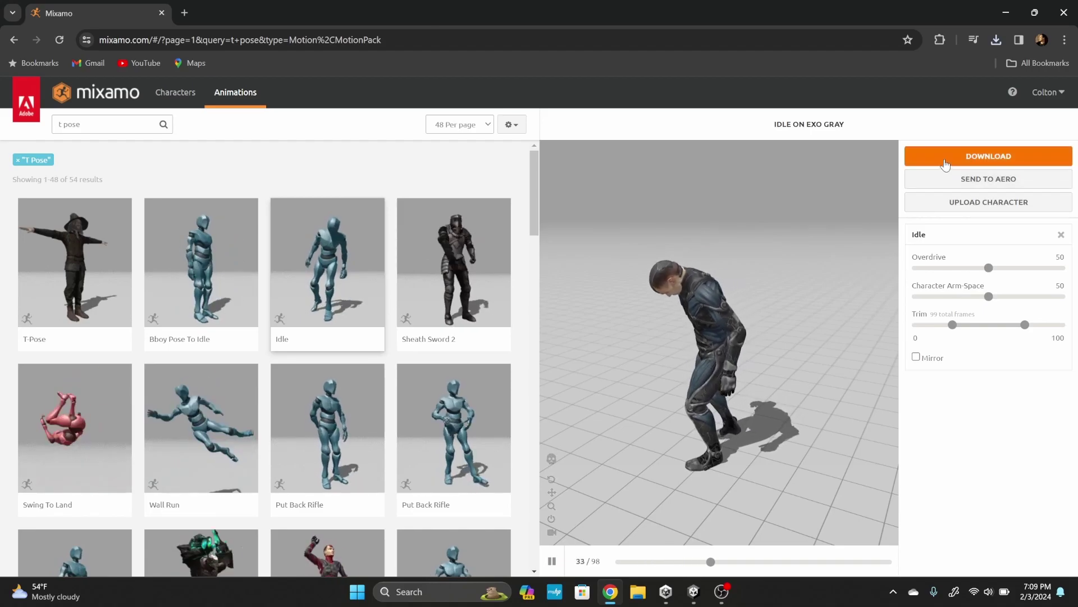
{"action": "left_click", "coordinate": [980, 157]}
{"action": "left_click", "coordinate": [652, 211]}
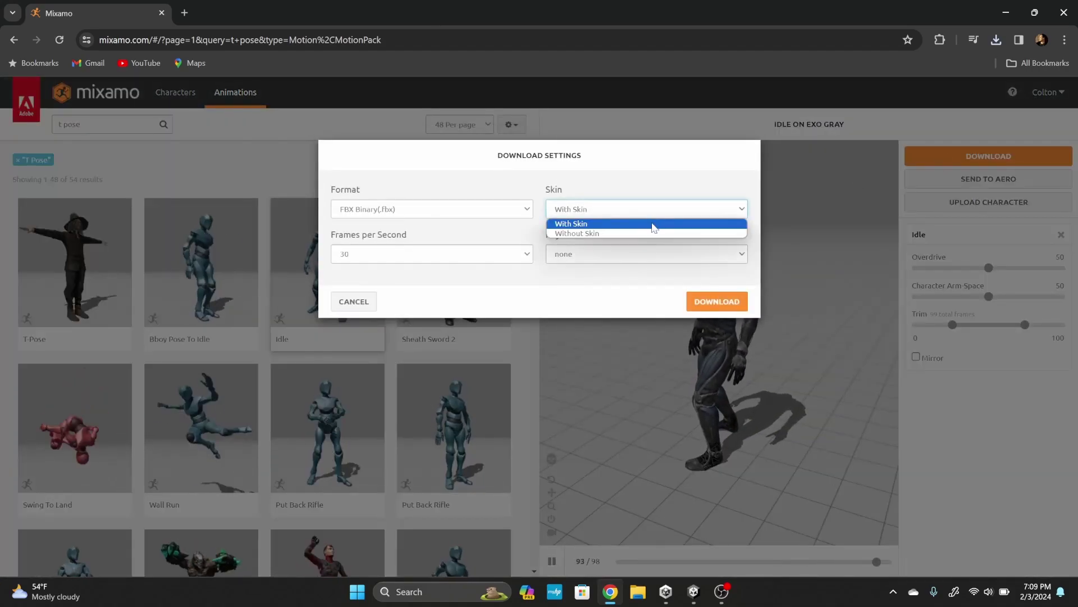
{"action": "left_click", "coordinate": [649, 231]}
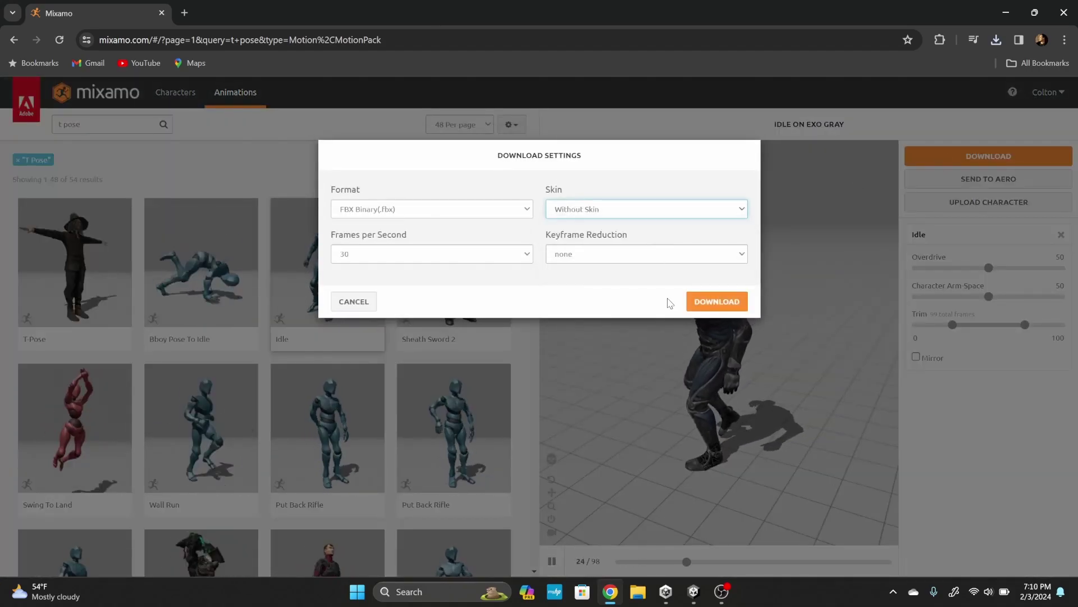
{"action": "left_click", "coordinate": [702, 302]}
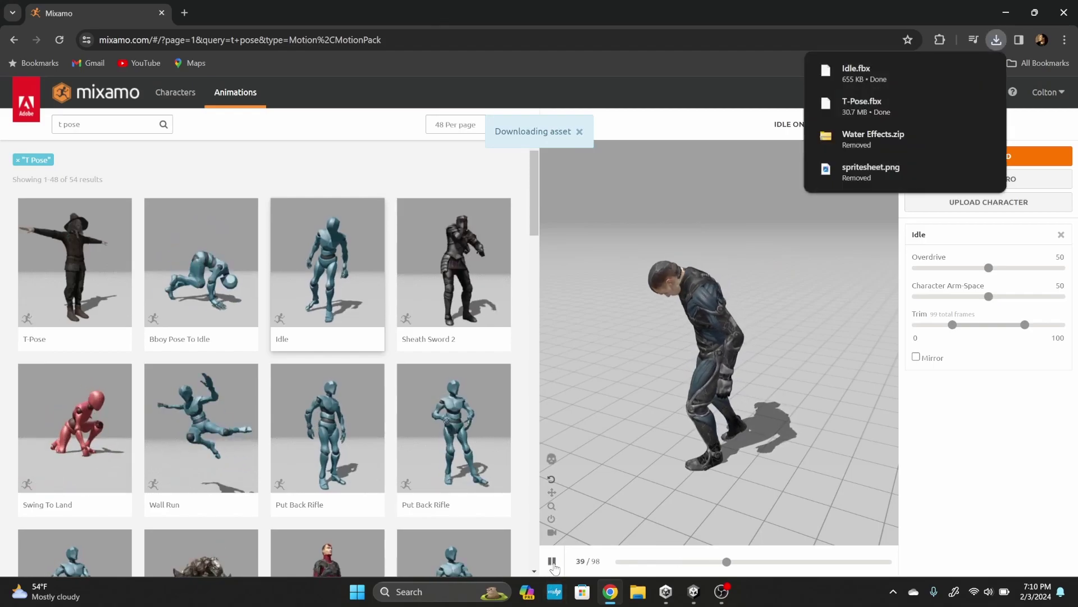
{"action": "left_click", "coordinate": [733, 326]}
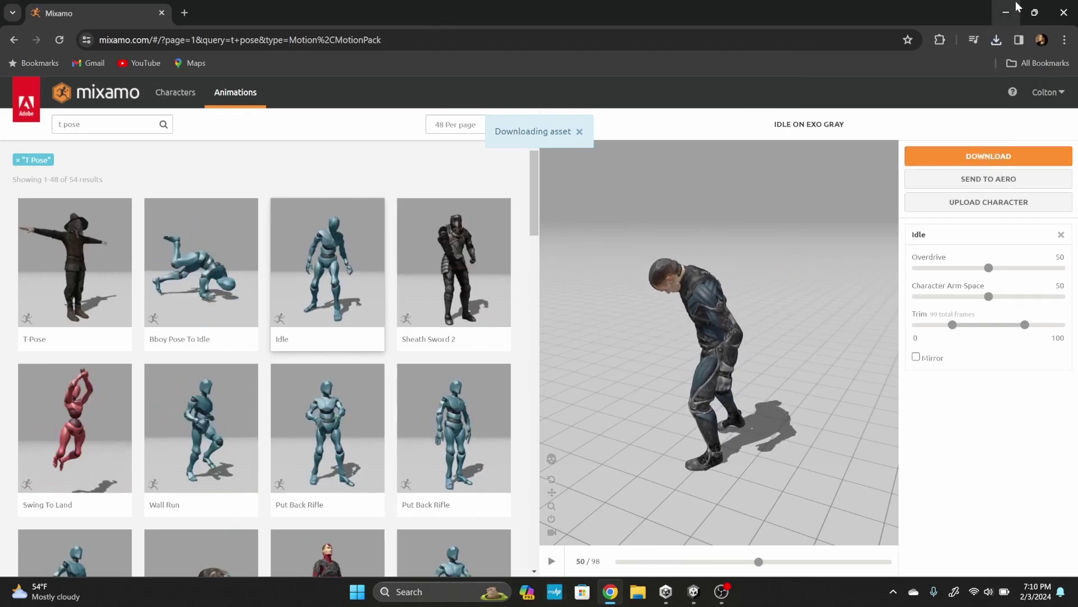
Return to Unity, import Idle.fbx and T-Pose.fbx from the Downloads folder into the Animations folder, and open that folder
{"action": "key", "text": "alt+Tab"}
{"action": "key", "text": "super+e"}
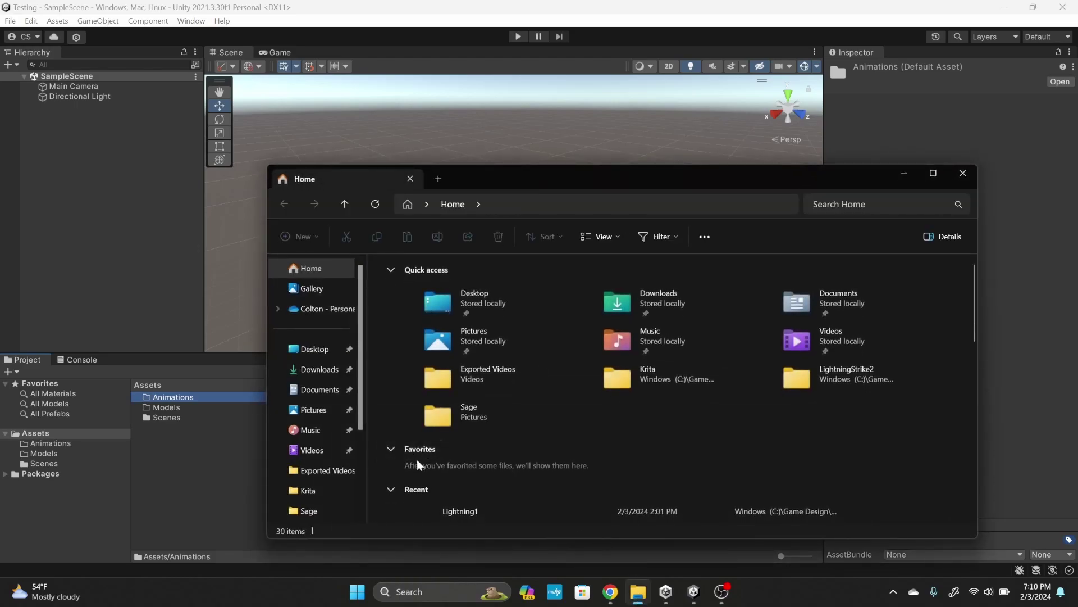
{"action": "left_click", "coordinate": [326, 376]}
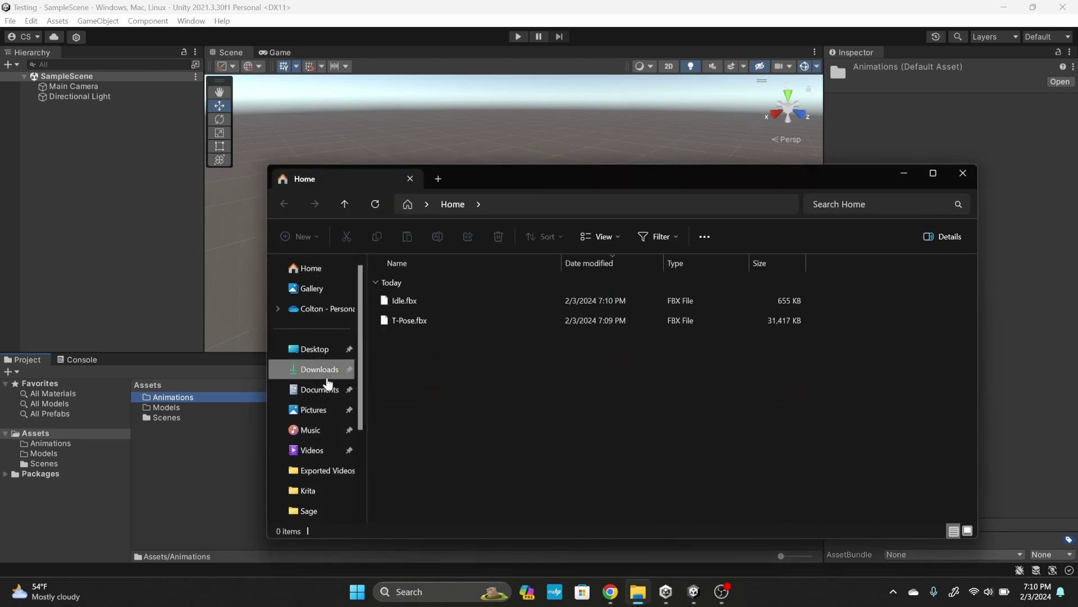
{"action": "left_click", "coordinate": [459, 306]}
{"action": "left_click", "coordinate": [455, 320], "text": "shift"}
{"action": "left_click_drag", "start_coordinate": [449, 308], "coordinate": [173, 400]}
{"action": "double_click", "coordinate": [173, 398]}
Set the T-Pose model's rig to Humanoid with the avatar definition Create From This Model, and apply the import settings
{"action": "left_click", "coordinate": [172, 409]}
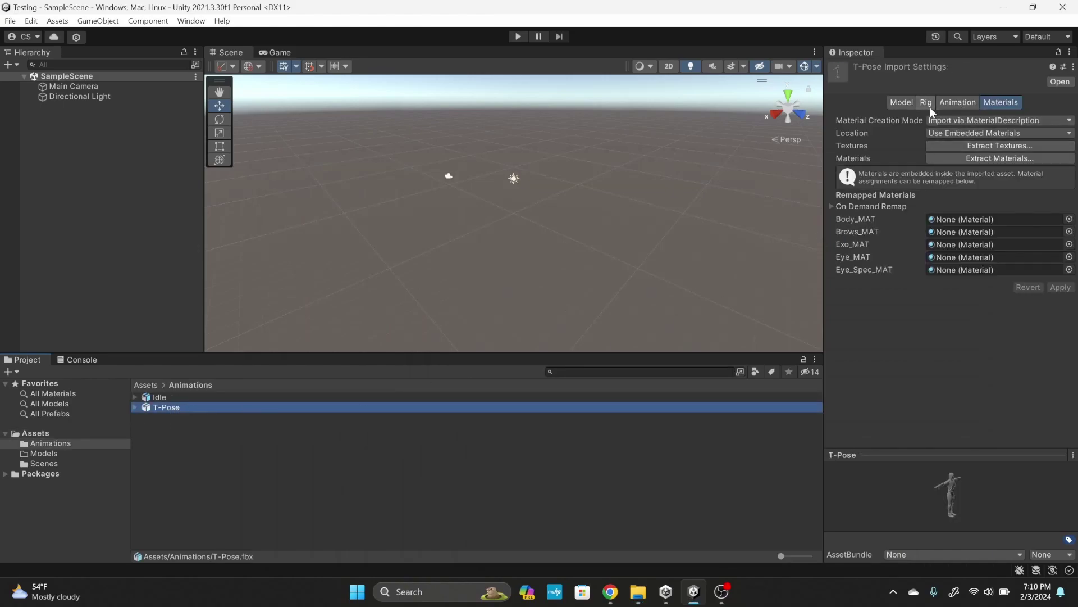
{"action": "left_click", "coordinate": [914, 106]}
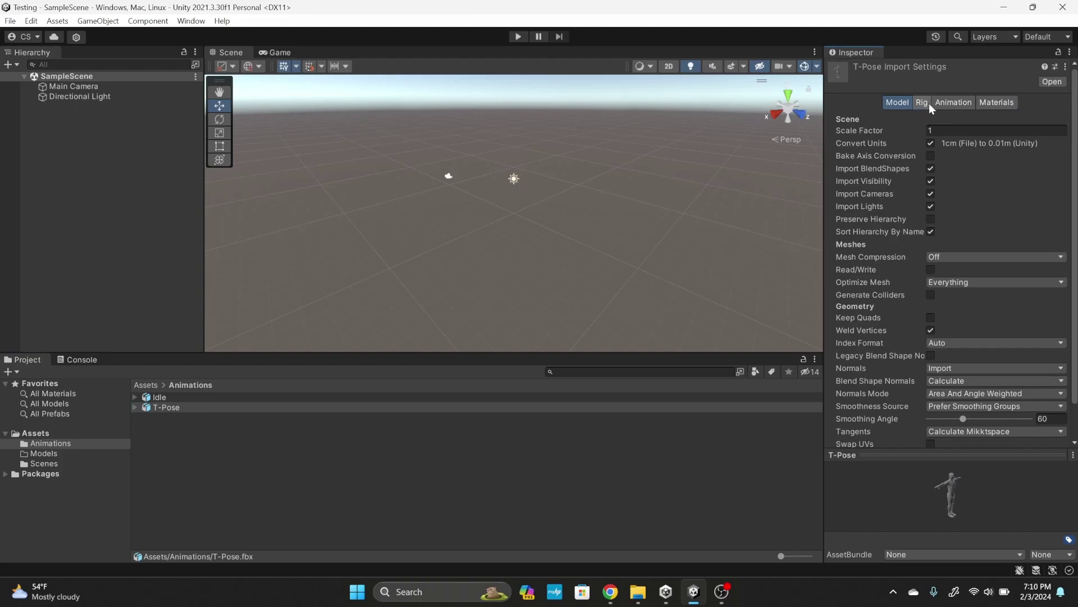
{"action": "scroll", "coordinate": [957, 155], "scroll_direction": "down", "scroll_amount": 2}
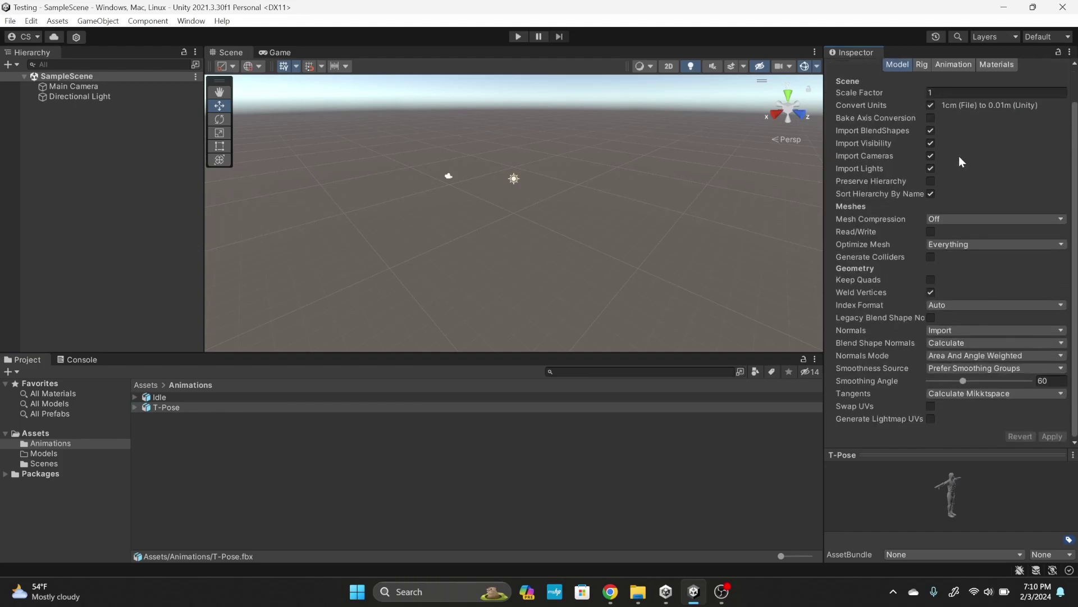
{"action": "left_click", "coordinate": [941, 65]}
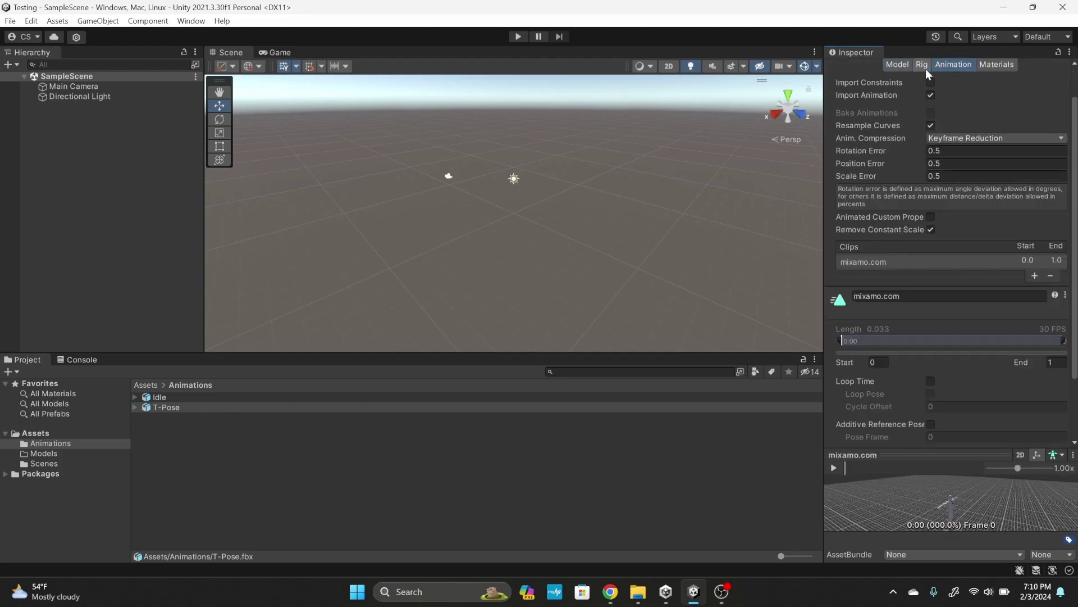
{"action": "left_click", "coordinate": [924, 67]}
{"action": "left_click", "coordinate": [975, 123]}
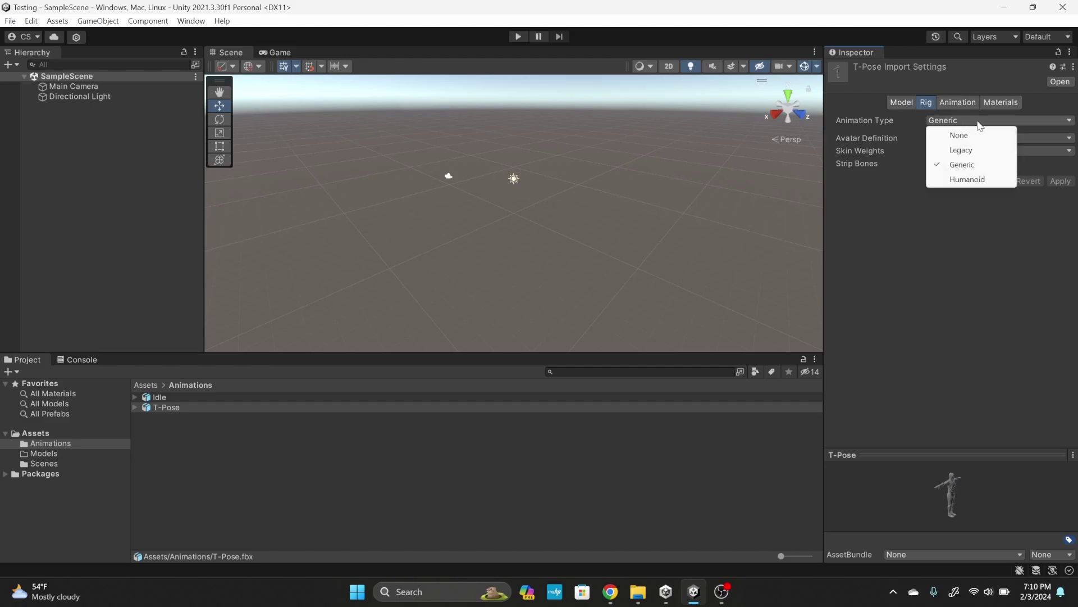
{"action": "left_click", "coordinate": [967, 177]}
{"action": "left_click", "coordinate": [999, 140]}
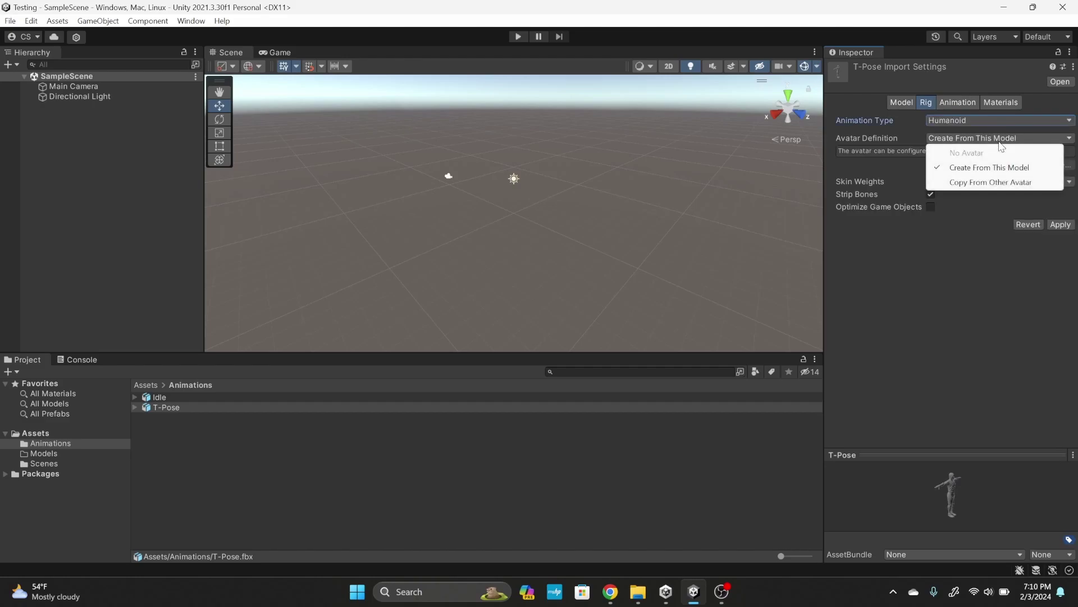
{"action": "left_click", "coordinate": [990, 167]}
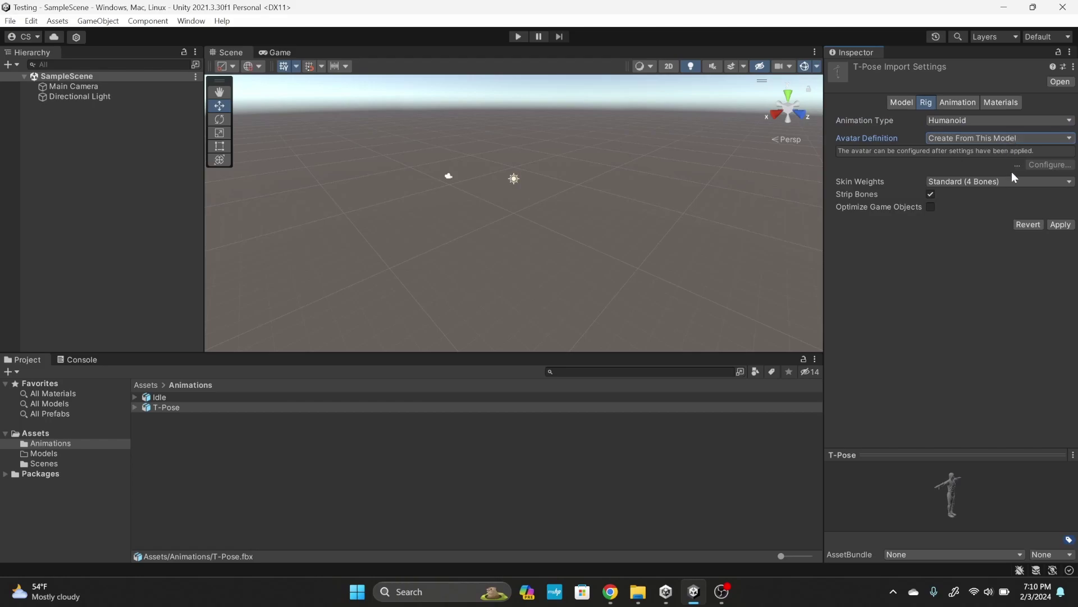
{"action": "left_click", "coordinate": [1054, 224]}
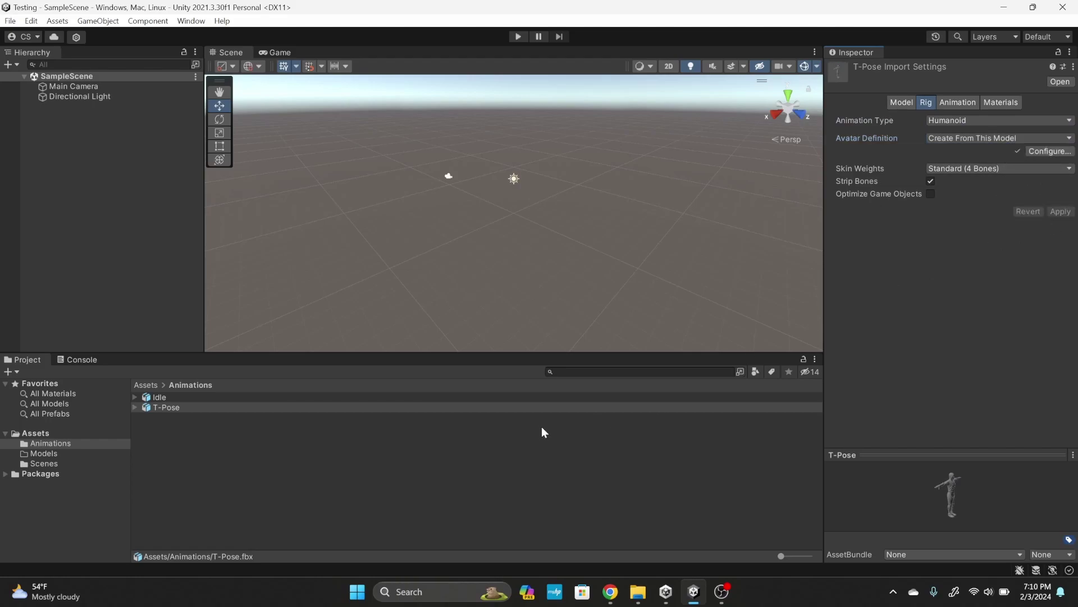
Set the Idle animation's rig to Humanoid, copying the avatar definition from T-PoseAvatar, and apply the import settings
{"action": "left_click", "coordinate": [391, 399]}
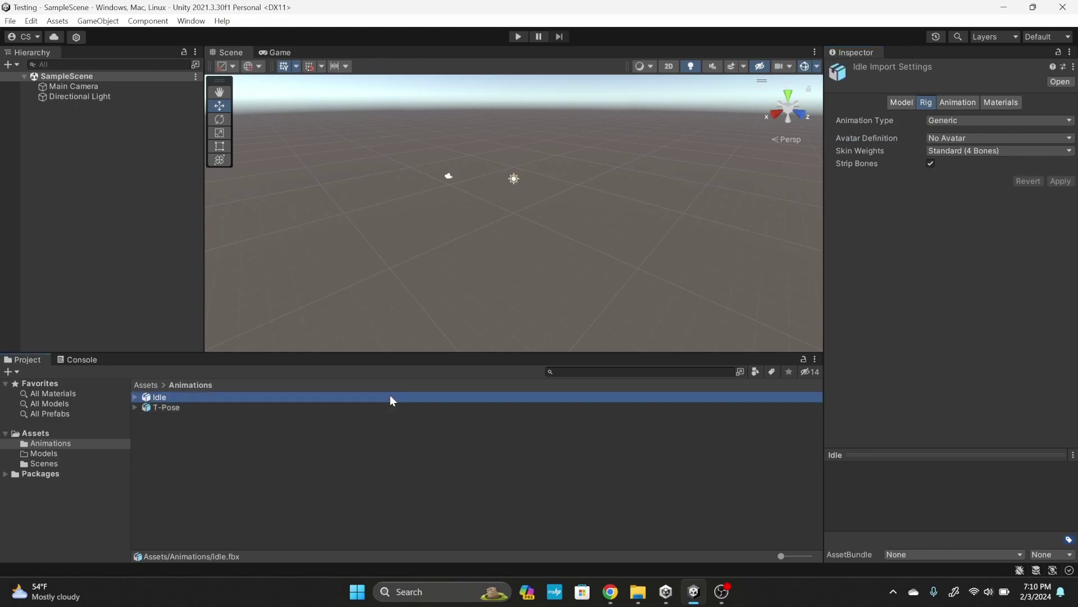
{"action": "left_click", "coordinate": [1016, 125]}
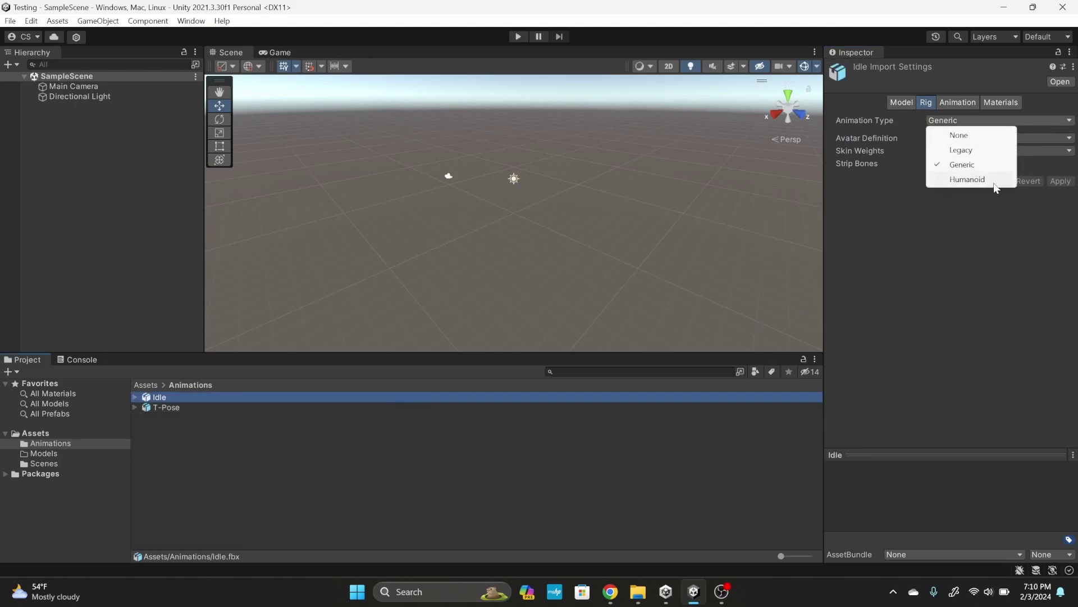
{"action": "left_click", "coordinate": [995, 179]}
{"action": "left_click", "coordinate": [1019, 141]}
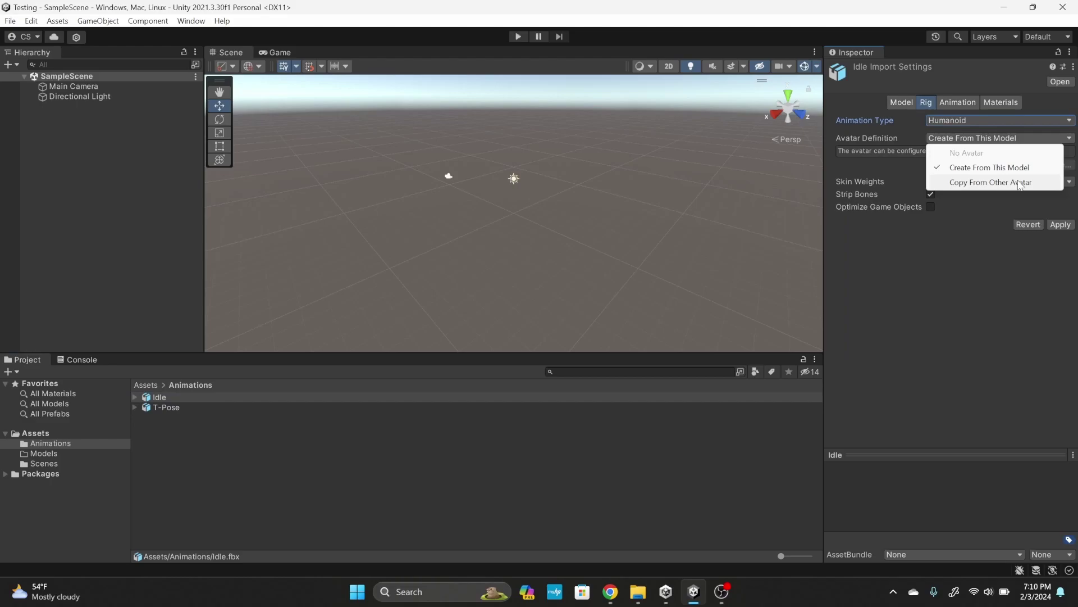
{"action": "left_click", "coordinate": [1039, 179]}
{"action": "left_click", "coordinate": [1069, 187]}
{"action": "left_click", "coordinate": [1028, 241]}
{"action": "double_click", "coordinate": [1028, 242]}
{"action": "left_click", "coordinate": [1060, 235]}
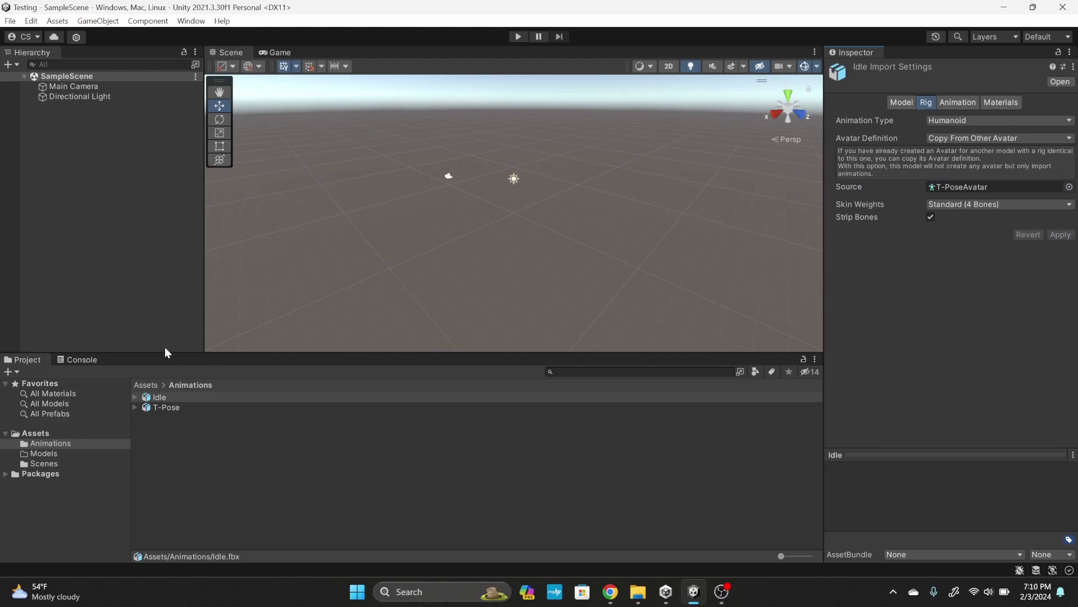
Create an Animator Controller named AnimatorControllerPlayer in the Animations folder
{"action": "left_click", "coordinate": [148, 386]}
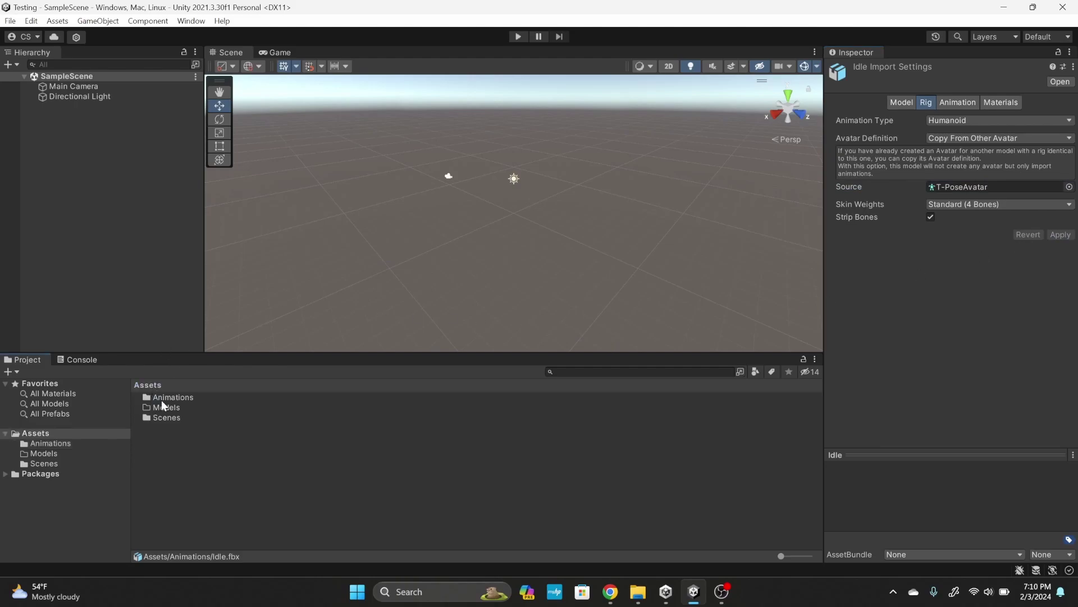
{"action": "double_click", "coordinate": [162, 399]}
{"action": "right_click", "coordinate": [173, 439]}
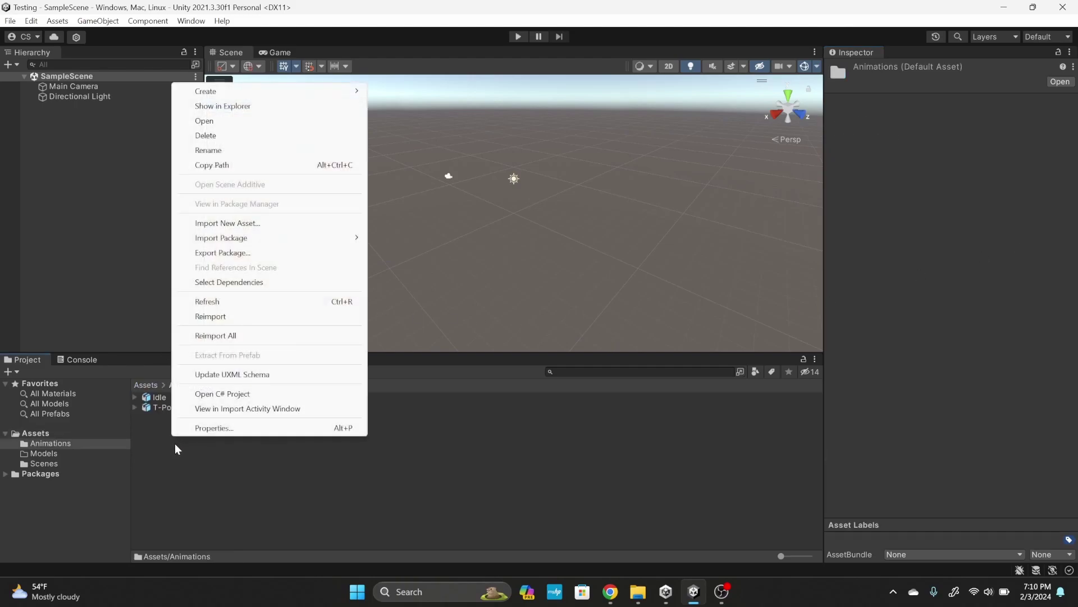
{"action": "mouse_move", "coordinate": [238, 93]}
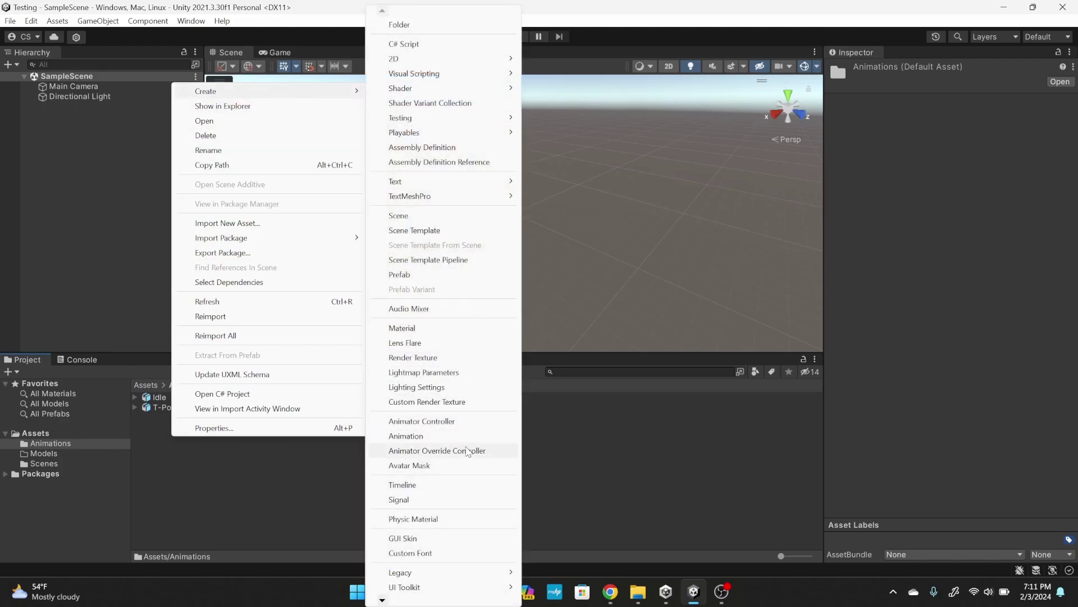
{"action": "left_click", "coordinate": [421, 421]}
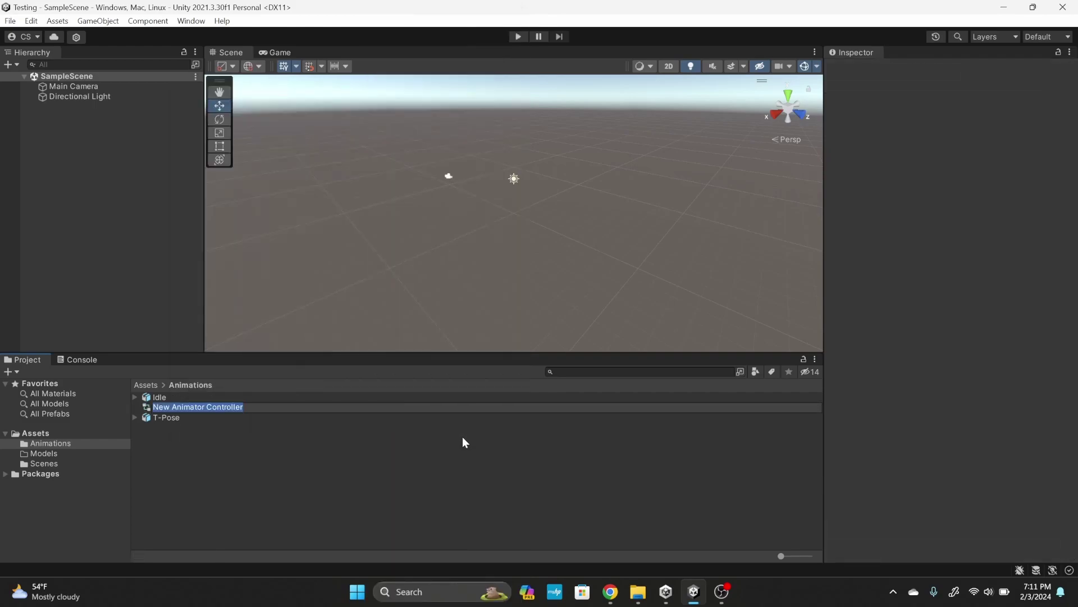
{"action": "type", "text": "AnimatorControll"}
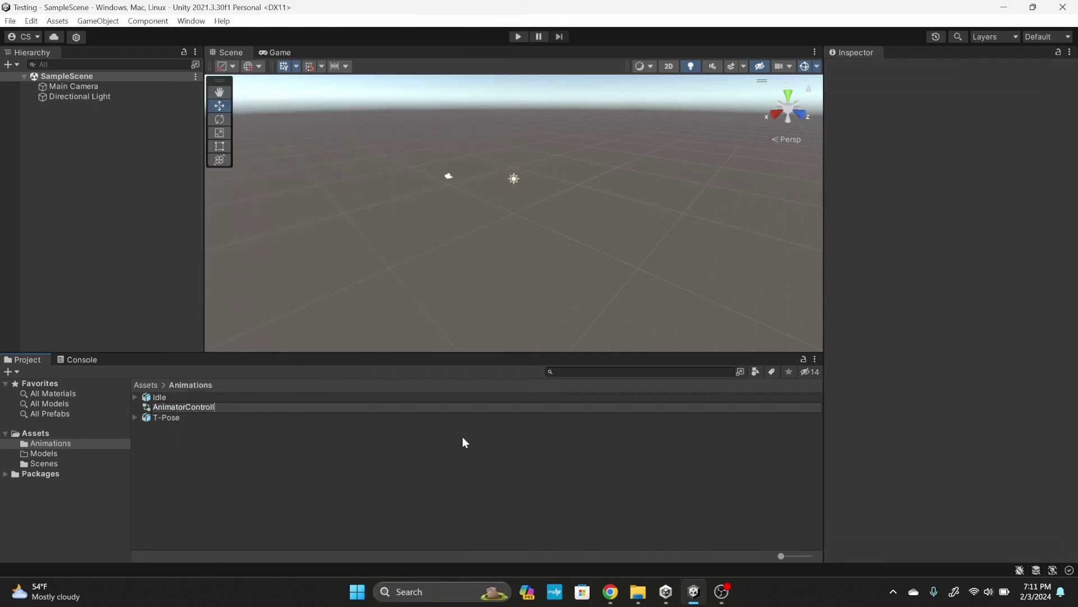
{"action": "type", "text": "erPlayer"}
{"action": "key", "text": "Return"}
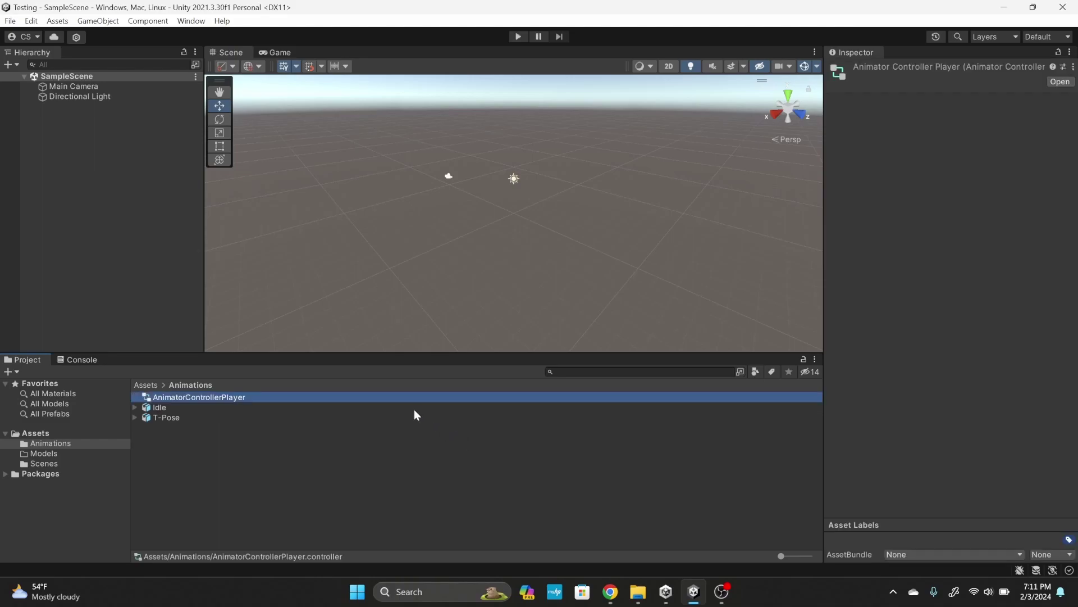
Add the T-Pose model to SampleScene and bring the character into view
{"action": "left_click_drag", "start_coordinate": [180, 417], "coordinate": [138, 179]}
{"action": "key", "text": "w"}
{"action": "right_click_drag", "start_coordinate": [491, 256], "coordinate": [440, 216]}
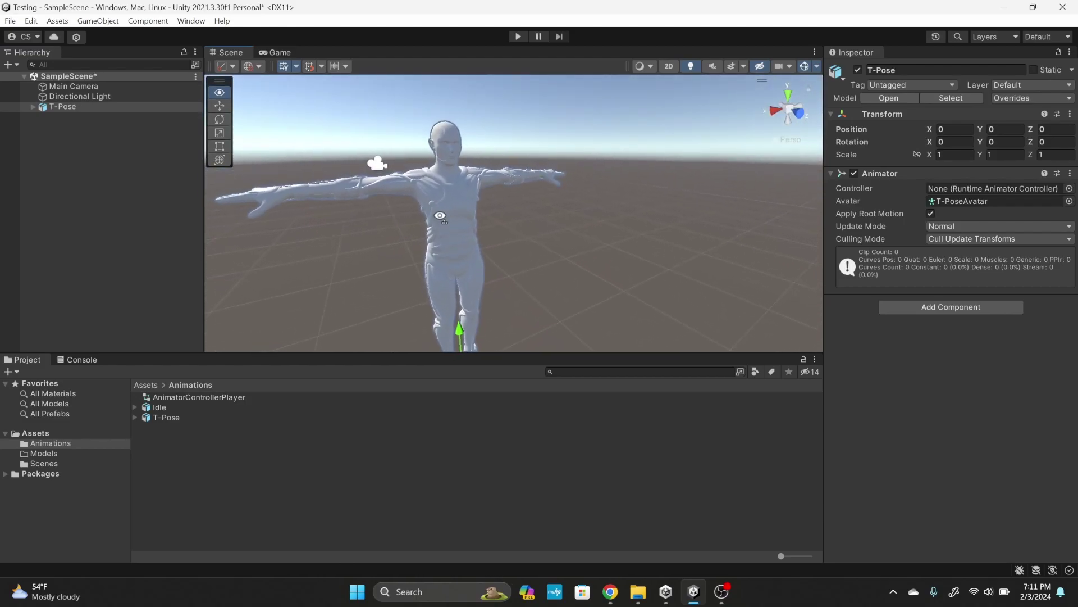
Extract the T-Pose model's materials into a new folder named Materials inside Assets/Models
{"action": "left_click", "coordinate": [201, 417]}
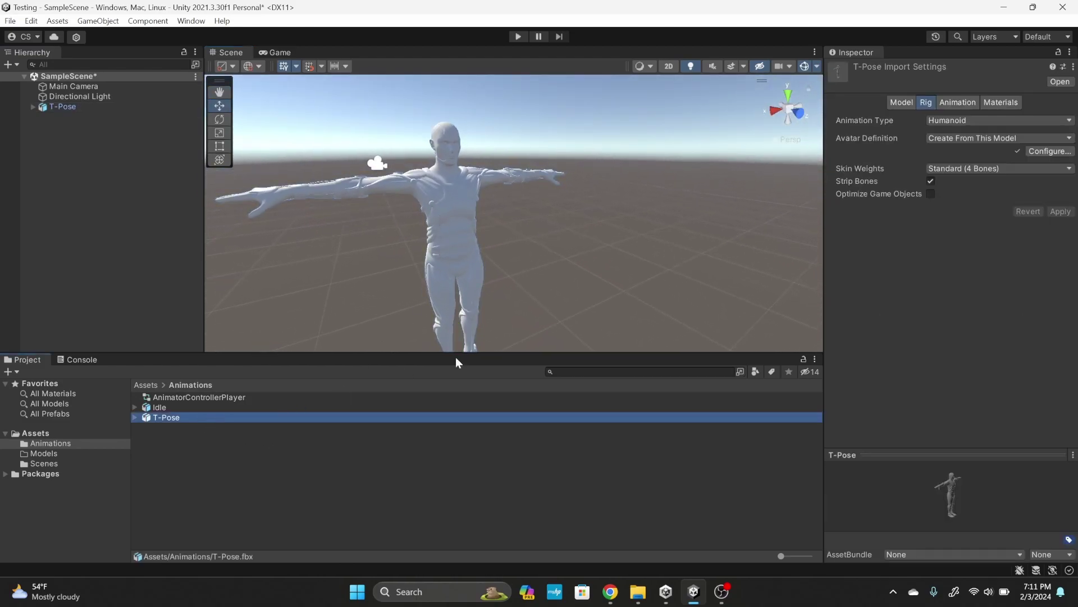
{"action": "left_click", "coordinate": [1020, 107]}
{"action": "left_click", "coordinate": [1030, 158]}
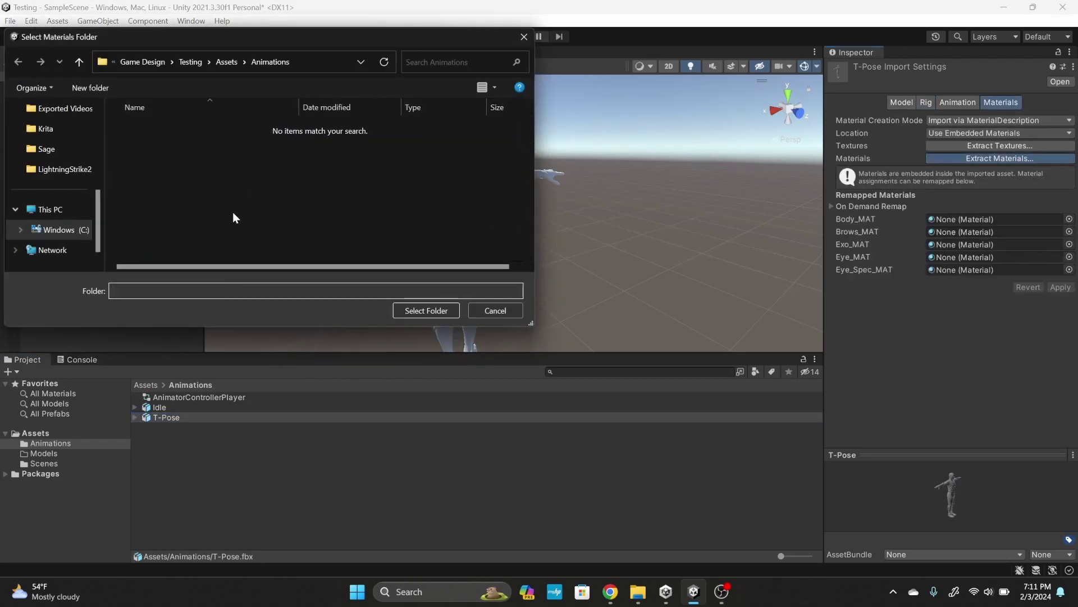
{"action": "left_click", "coordinate": [229, 65]}
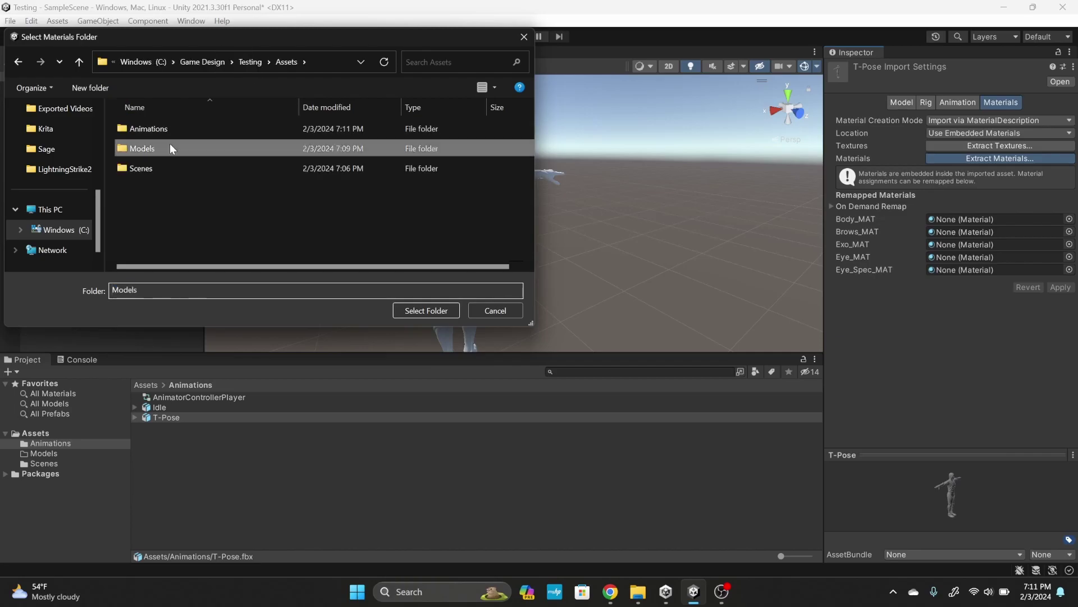
{"action": "double_click", "coordinate": [170, 144]}
{"action": "right_click", "coordinate": [236, 170]}
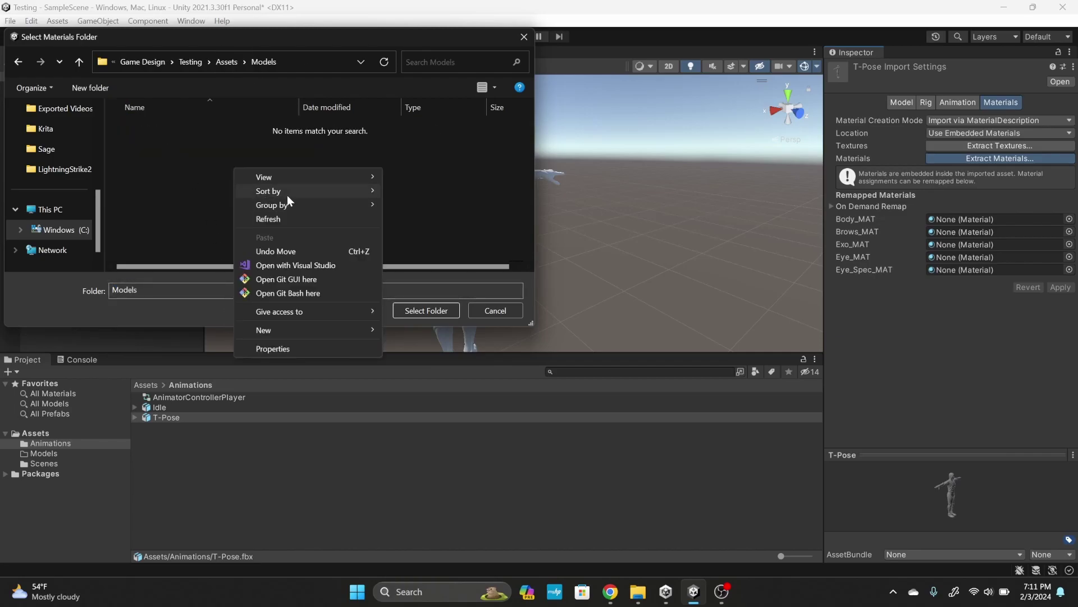
{"action": "mouse_move", "coordinate": [313, 332]}
{"action": "left_click", "coordinate": [389, 330]}
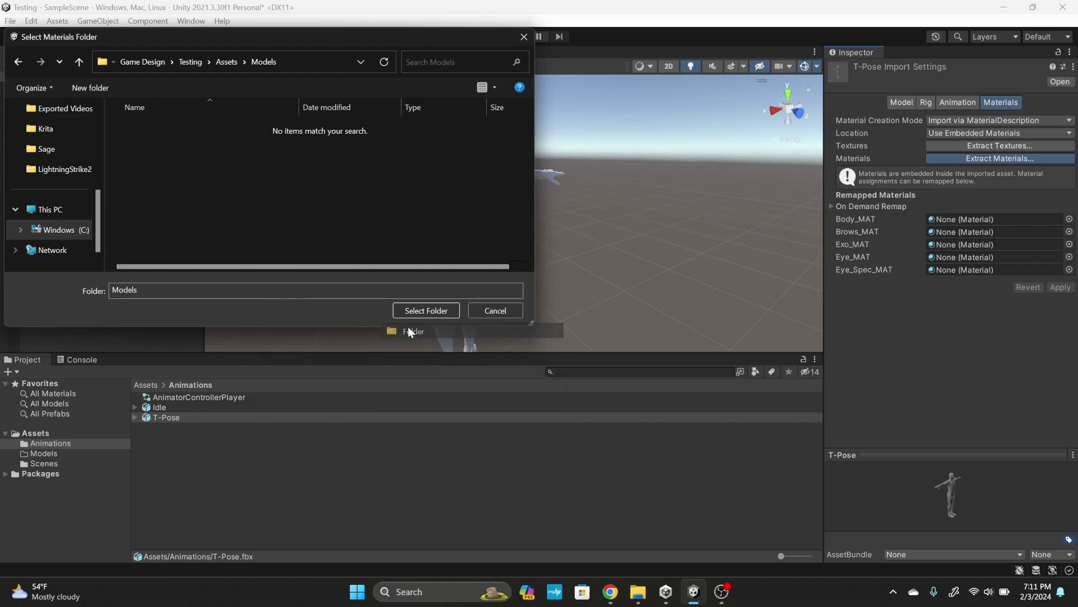
{"action": "type", "text": "Materials"}
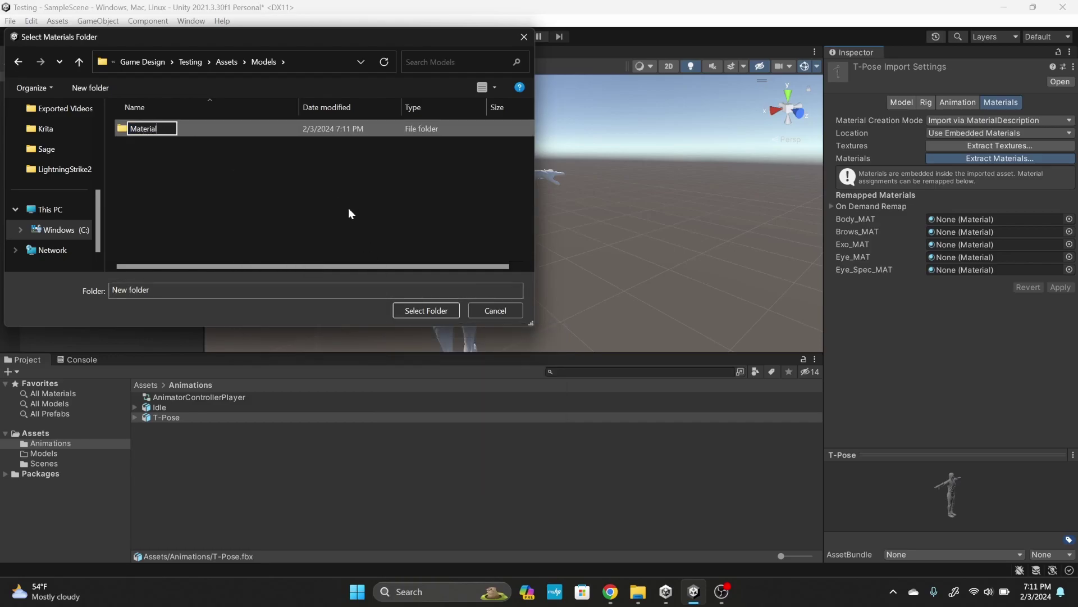
{"action": "key", "text": "Return"}
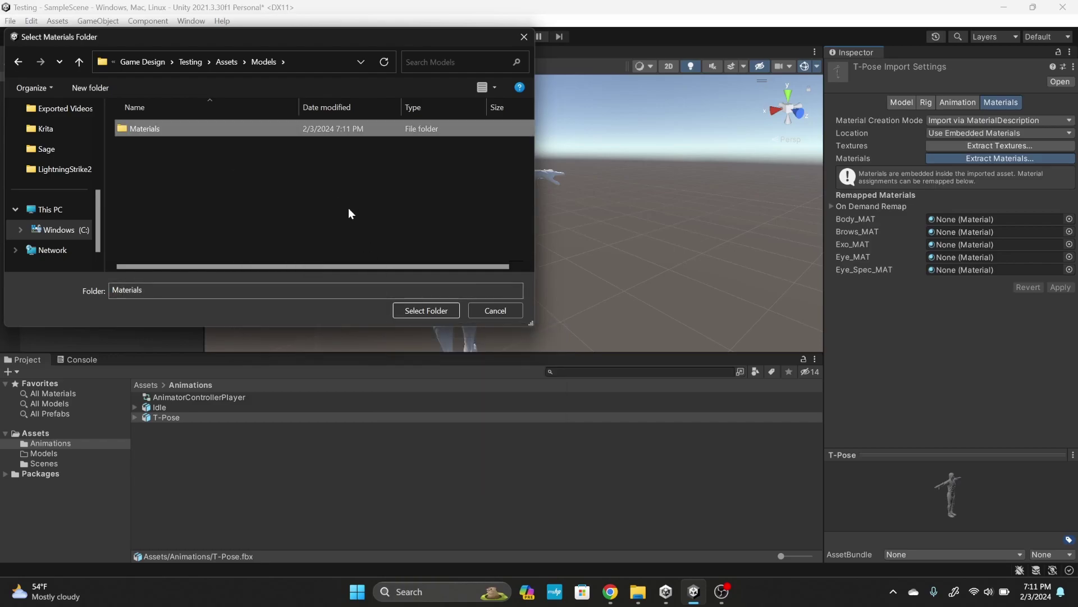
{"action": "left_click", "coordinate": [443, 310]}
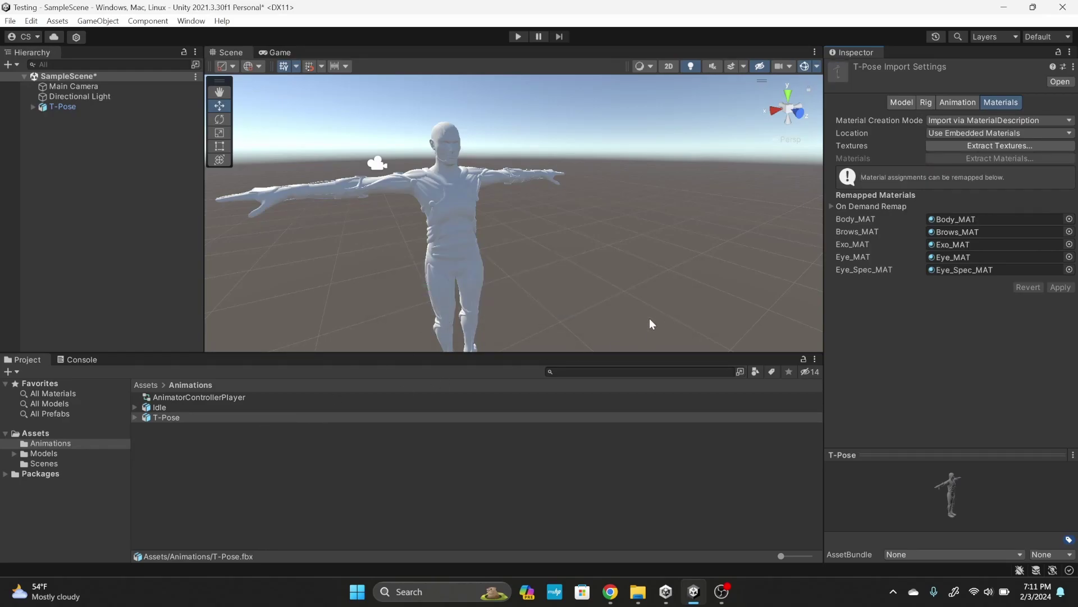
Extract the T-Pose model's textures into the Assets/Models/Materials folder
{"action": "left_click", "coordinate": [1034, 148]}
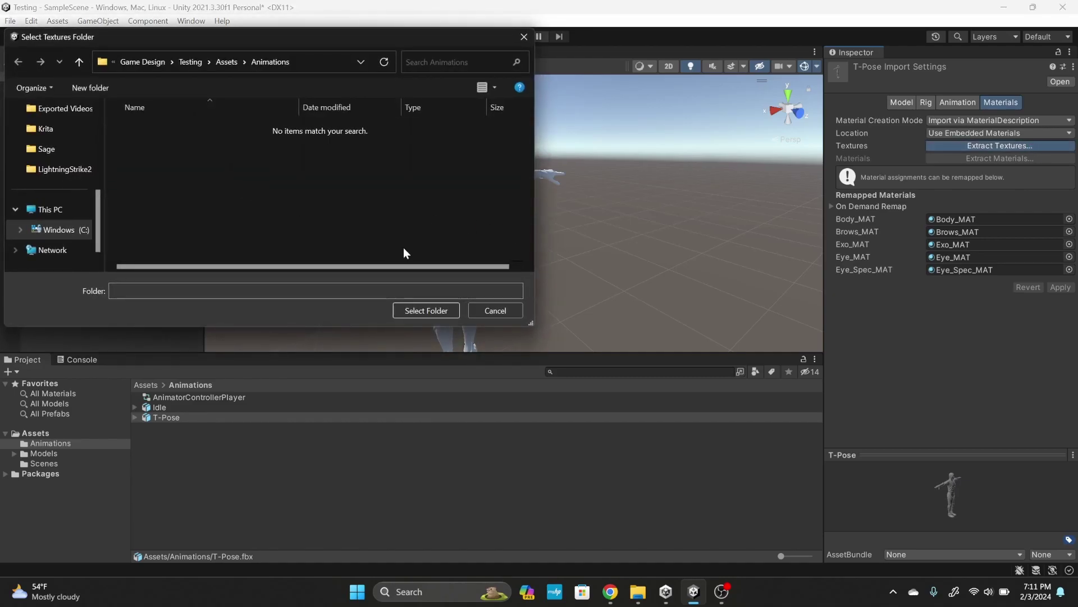
{"action": "left_click", "coordinate": [227, 61]}
{"action": "left_click", "coordinate": [193, 151]}
{"action": "left_click", "coordinate": [197, 150]}
{"action": "double_click", "coordinate": [214, 146]}
{"action": "double_click", "coordinate": [204, 134]}
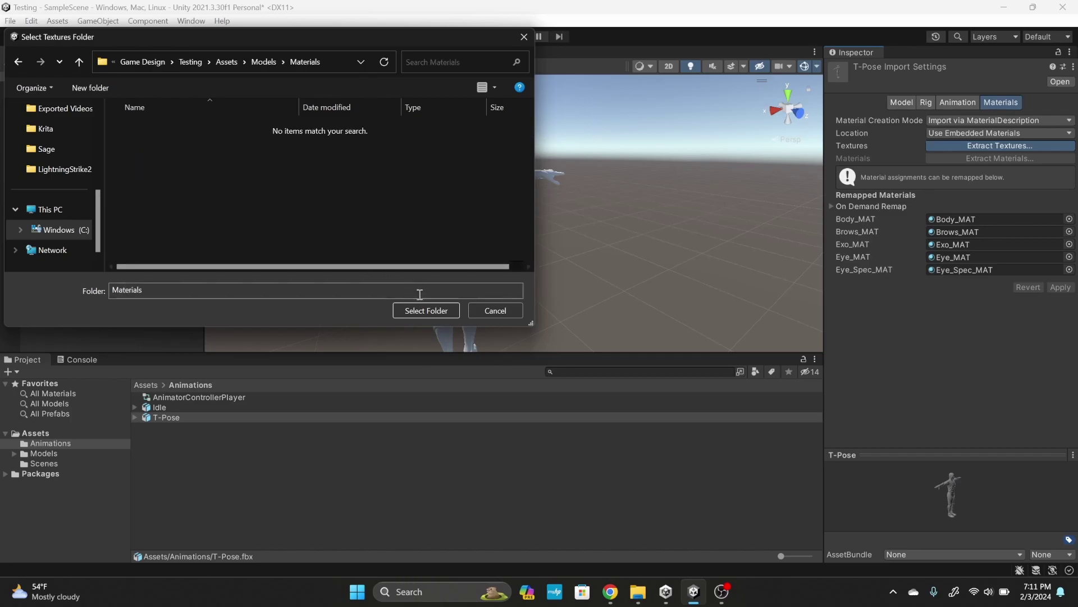
{"action": "left_click", "coordinate": [426, 311]}
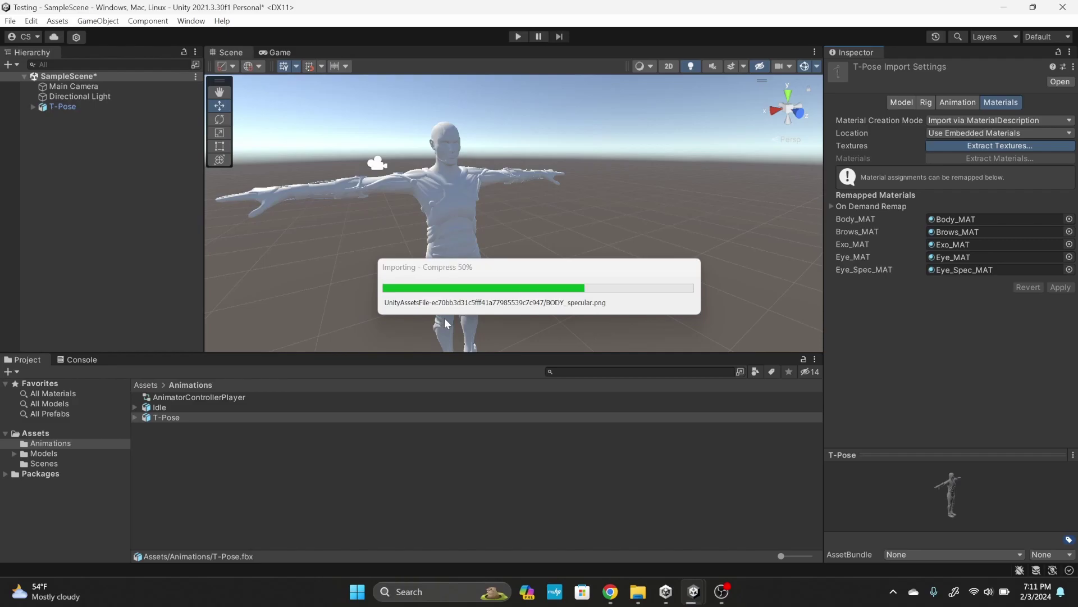
Open the Materials folder inside Assets/Models in the project
{"action": "left_click", "coordinate": [234, 421]}
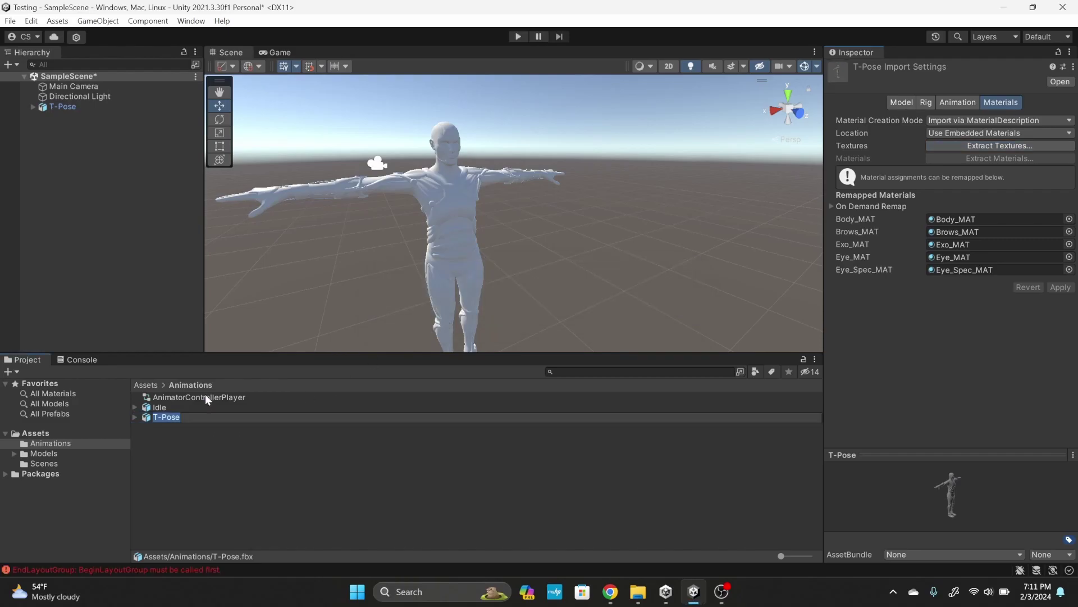
{"action": "left_click", "coordinate": [174, 396]}
{"action": "left_click", "coordinate": [154, 386]}
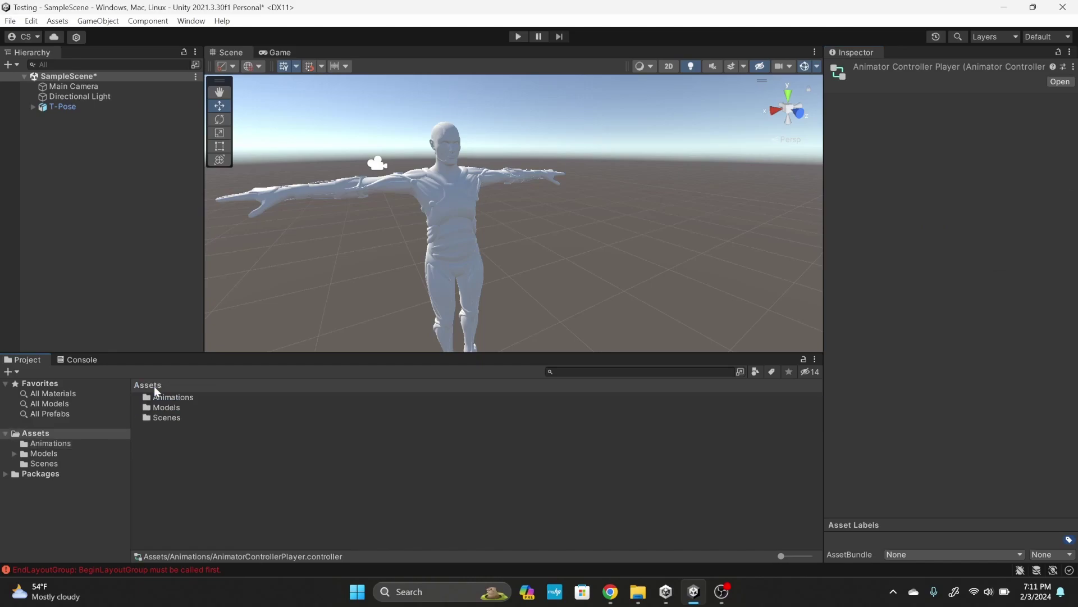
{"action": "left_click", "coordinate": [183, 407]}
{"action": "left_click", "coordinate": [185, 399]}
{"action": "double_click", "coordinate": [185, 404]}
{"action": "left_click", "coordinate": [185, 397]}
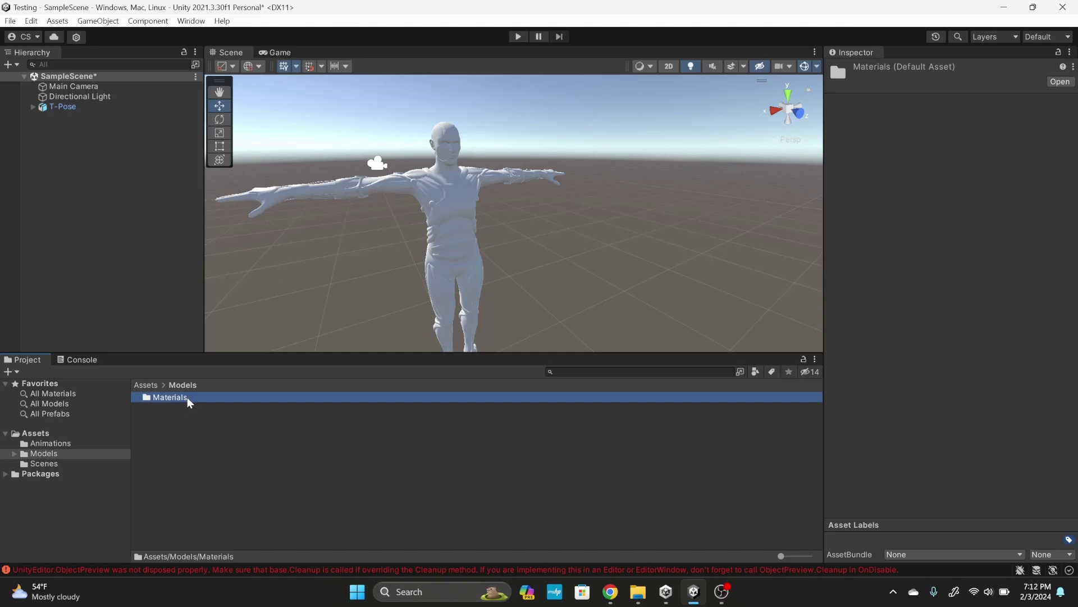
{"action": "double_click", "coordinate": [237, 401]}
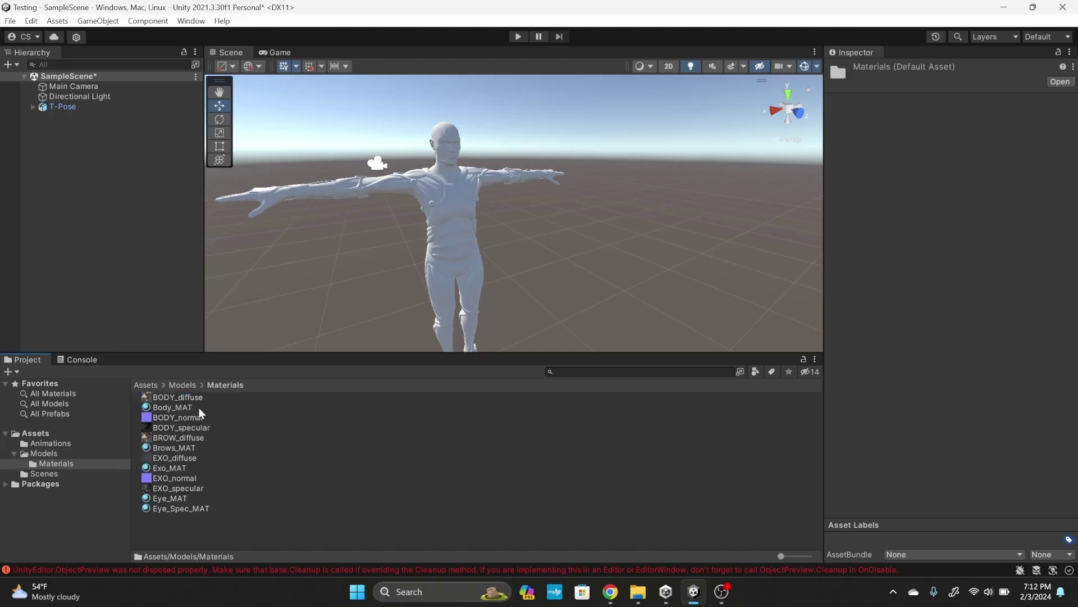
With the Inspector locked on Body_MAT, assign BODY_diffuse as albedo and BODY_normal as normal map, and mark that texture as a normal map
{"action": "left_click", "coordinate": [257, 406]}
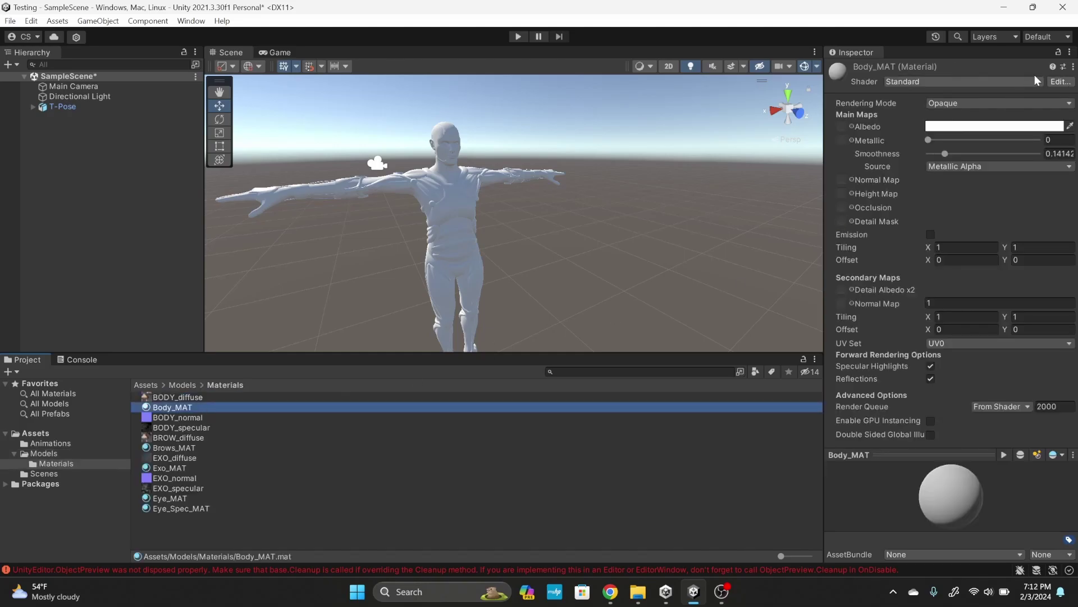
{"action": "left_click", "coordinate": [1058, 52]}
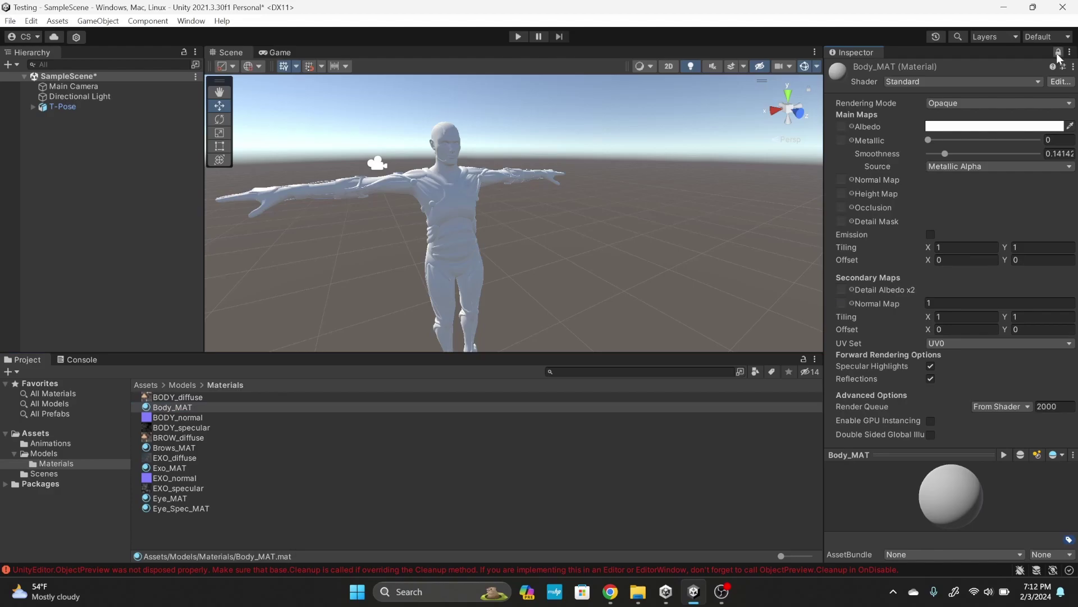
{"action": "left_click_drag", "start_coordinate": [177, 396], "coordinate": [847, 126]}
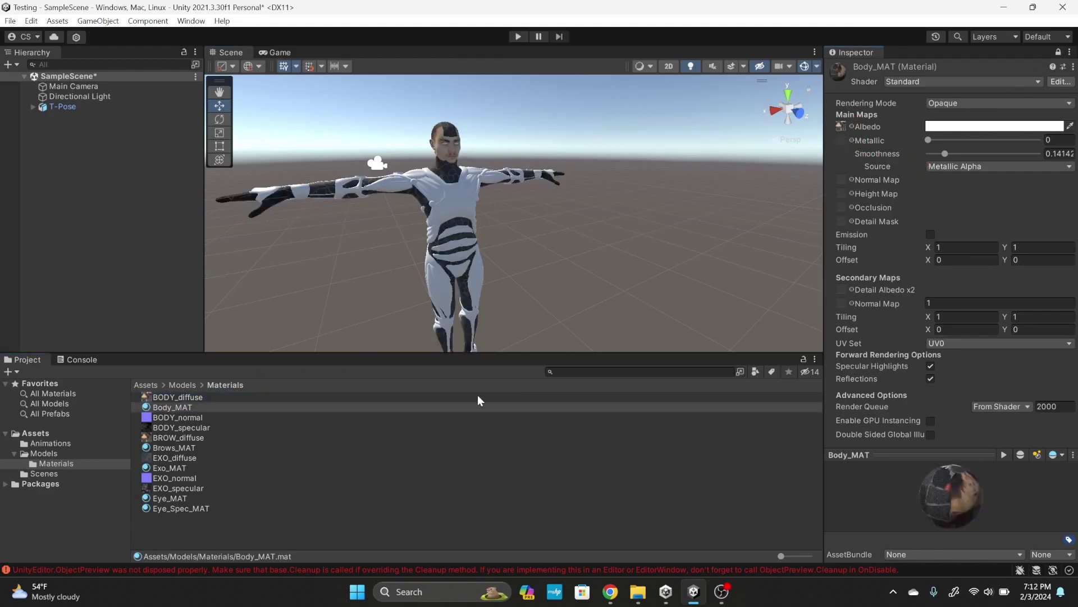
{"action": "left_click_drag", "start_coordinate": [181, 425], "coordinate": [847, 146]}
{"action": "left_click_drag", "start_coordinate": [845, 184], "coordinate": [844, 181]}
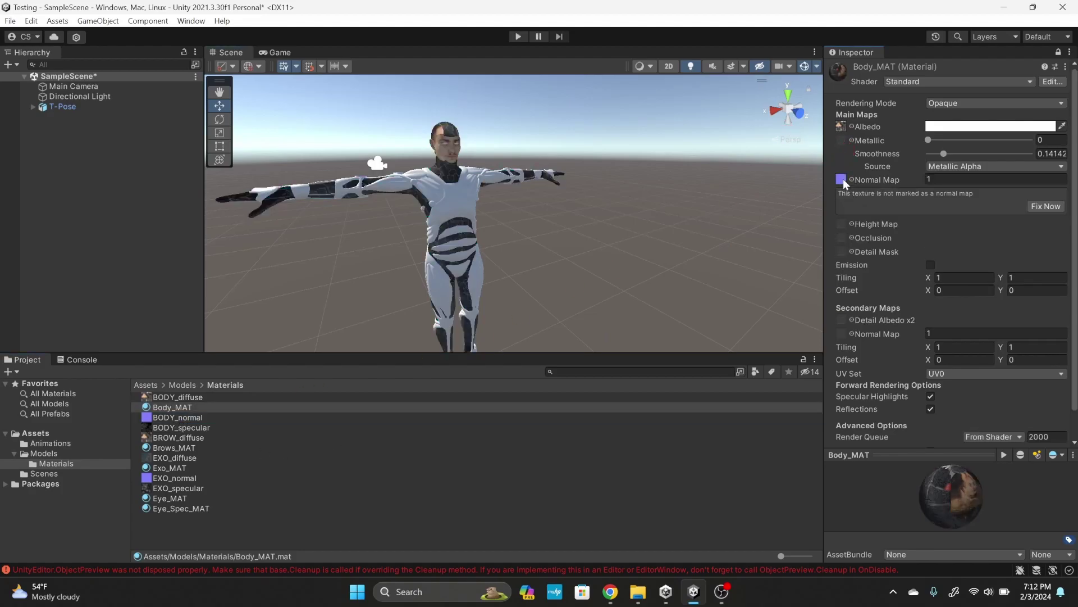
{"action": "left_click", "coordinate": [1034, 206]}
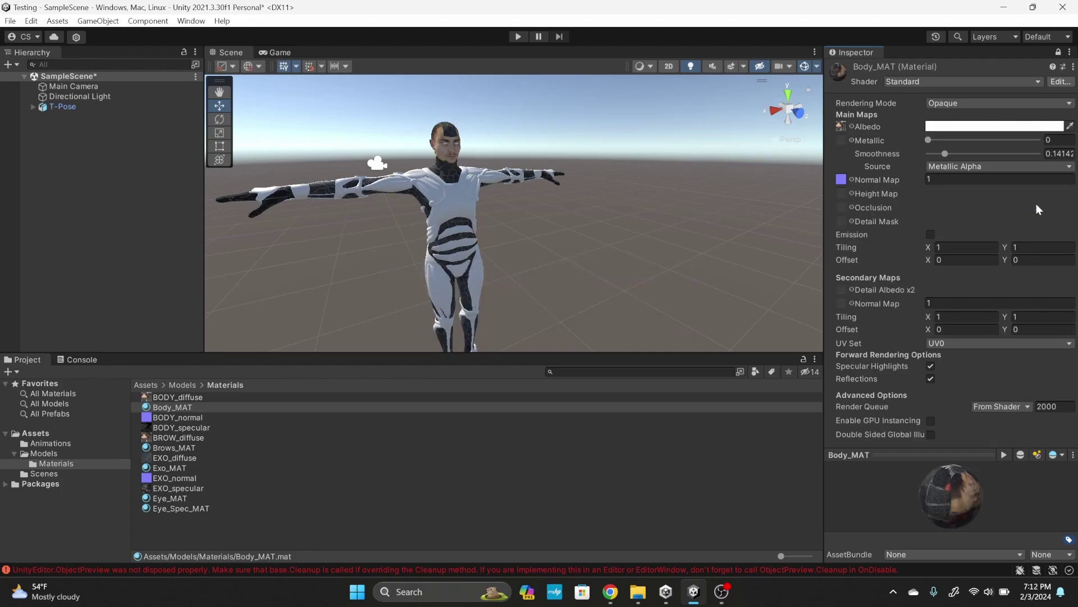
{"action": "left_click_drag", "start_coordinate": [180, 434], "coordinate": [862, 236]}
{"action": "left_click_drag", "start_coordinate": [845, 197], "coordinate": [849, 166]}
Assign BROW_diffuse as the albedo map of Brows_MAT with the Inspector locked on it, and release the lock
{"action": "left_click", "coordinate": [198, 449]}
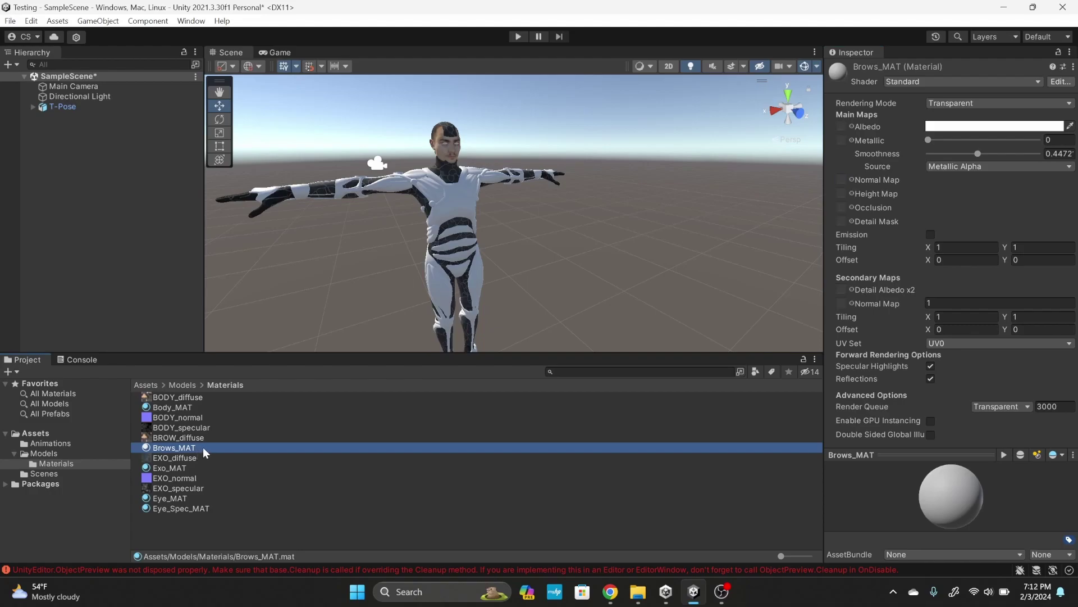
{"action": "left_click", "coordinate": [1060, 53]}
{"action": "left_click_drag", "start_coordinate": [184, 439], "coordinate": [841, 125]}
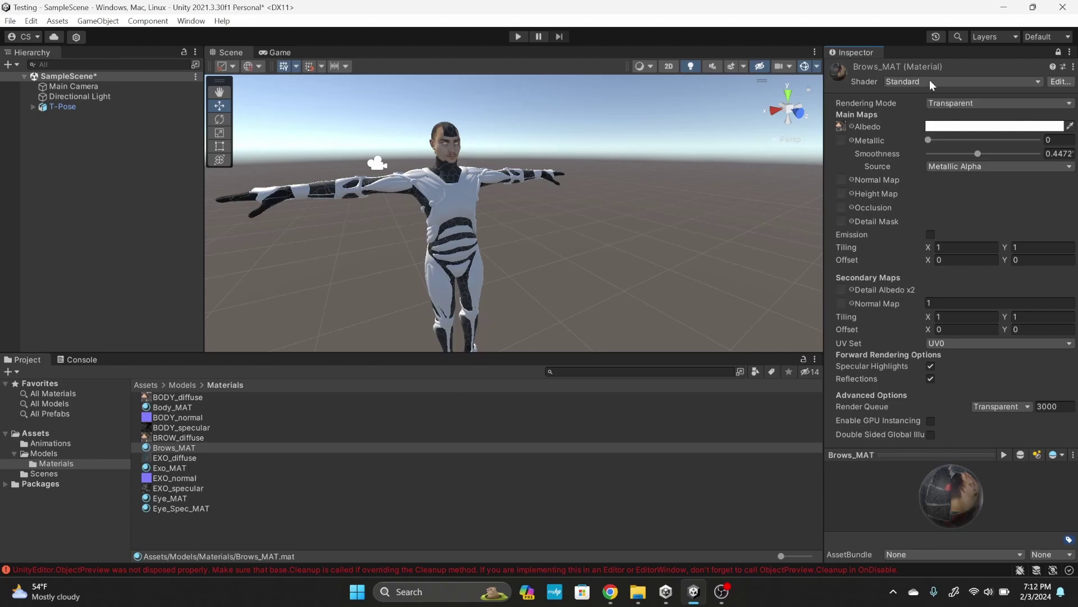
{"action": "left_click", "coordinate": [1058, 53]}
With the Inspector locked on Exo_MAT, assign EXO_diffuse as albedo and EXO_normal as normal map, and mark that texture as a normal map
{"action": "left_click", "coordinate": [197, 468]}
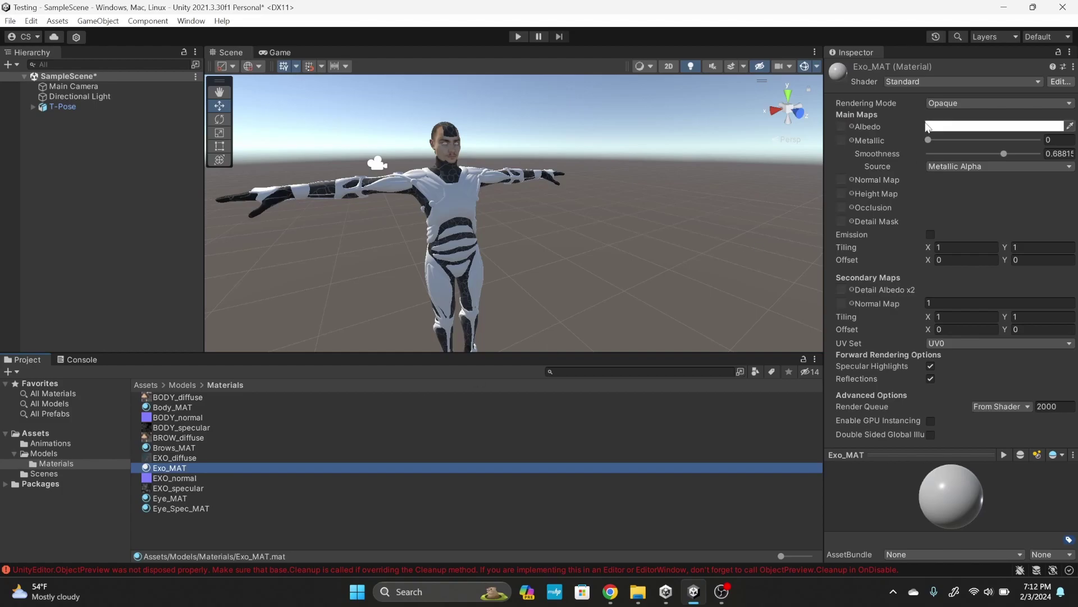
{"action": "left_click", "coordinate": [1061, 53]}
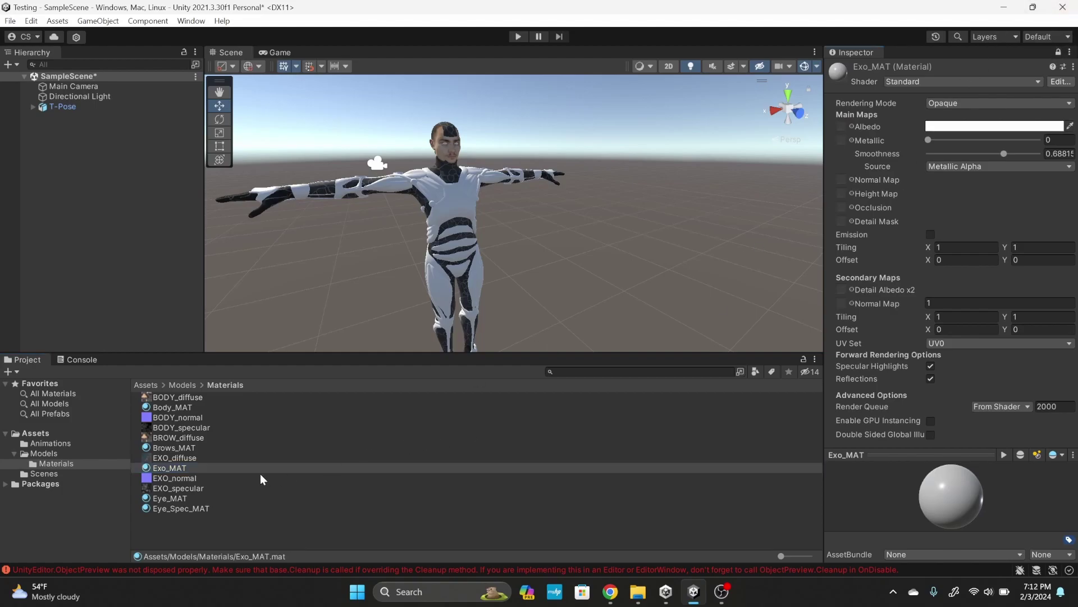
{"action": "left_click", "coordinate": [232, 460]}
{"action": "left_click_drag", "start_coordinate": [233, 465], "coordinate": [842, 130]}
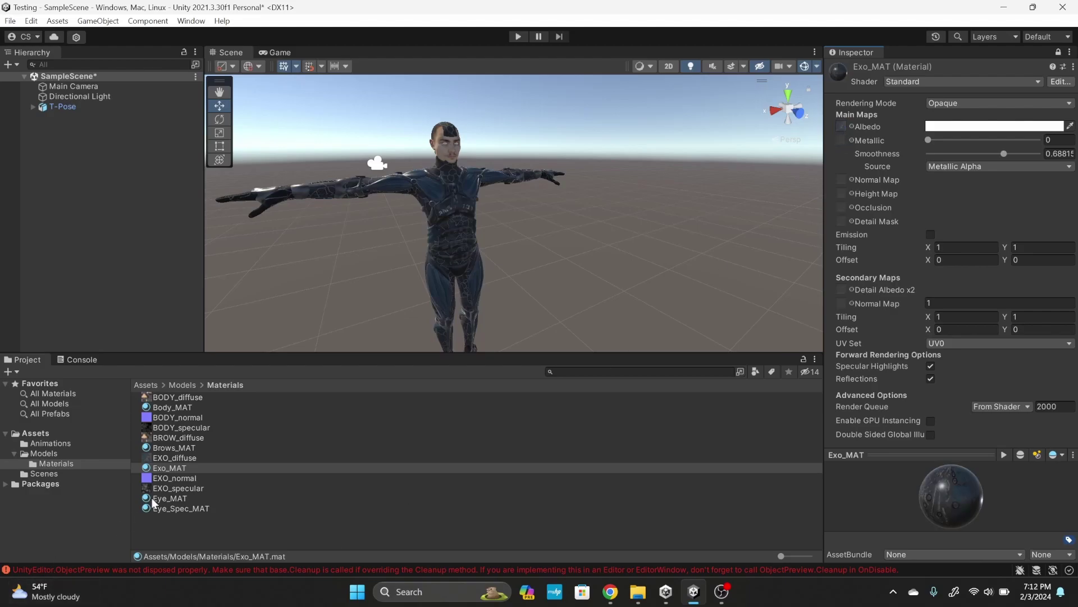
{"action": "left_click_drag", "start_coordinate": [164, 479], "coordinate": [842, 180]}
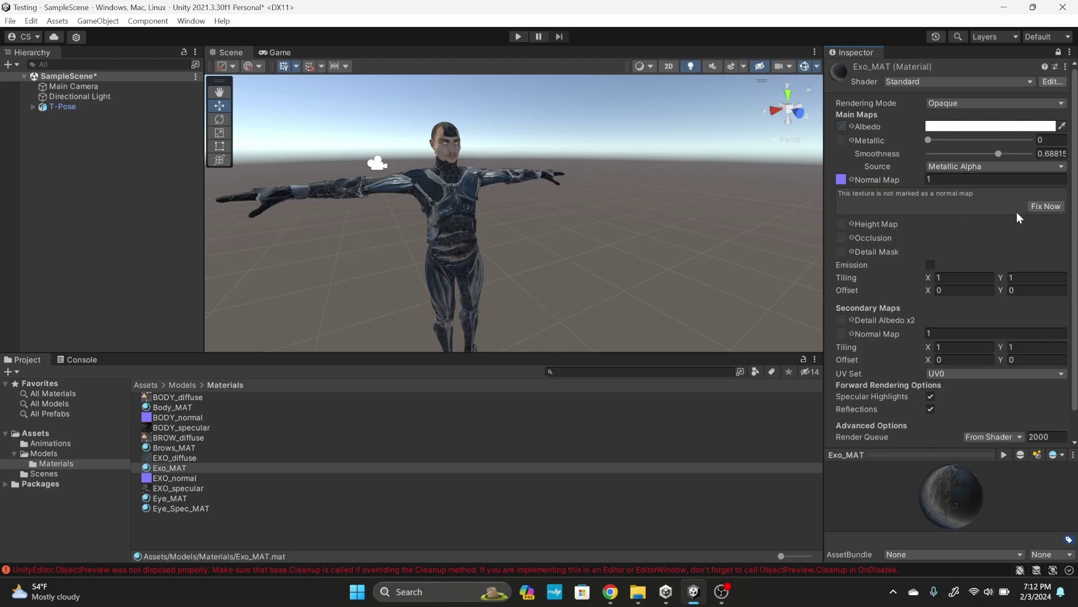
{"action": "left_click", "coordinate": [1043, 205]}
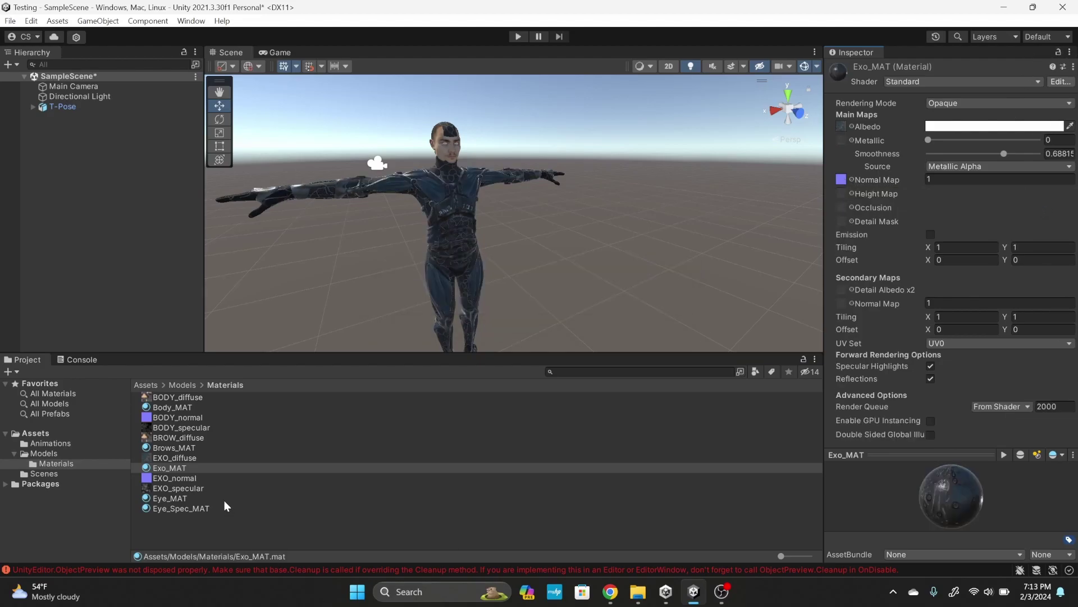
Lock the Inspector on Eye_MAT and try BODY_diffuse as its albedo map
{"action": "left_click", "coordinate": [230, 500]}
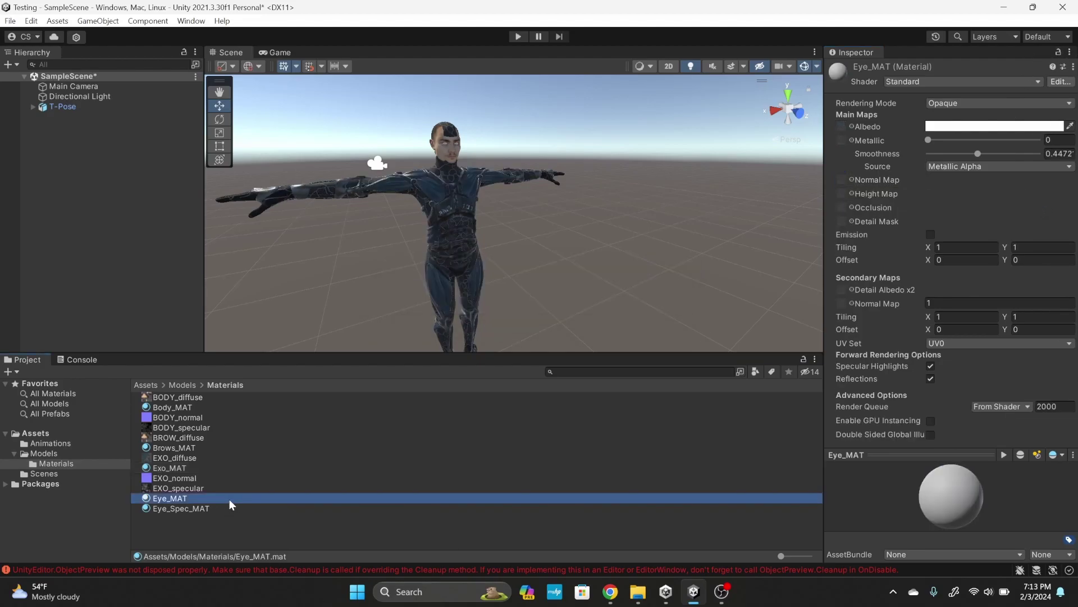
{"action": "left_click", "coordinate": [1059, 52]}
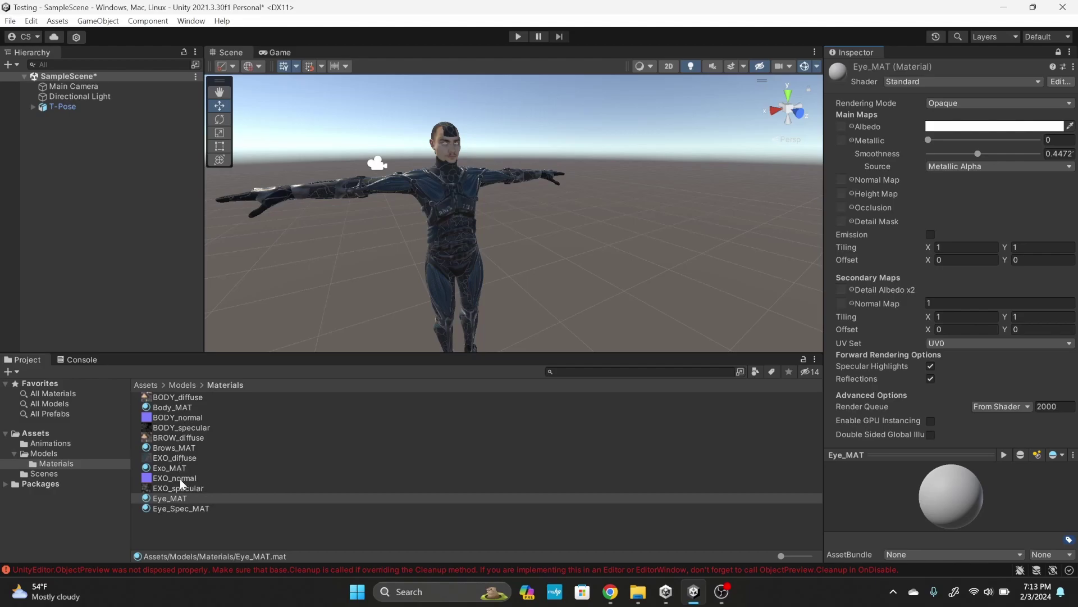
{"action": "left_click", "coordinate": [190, 509]}
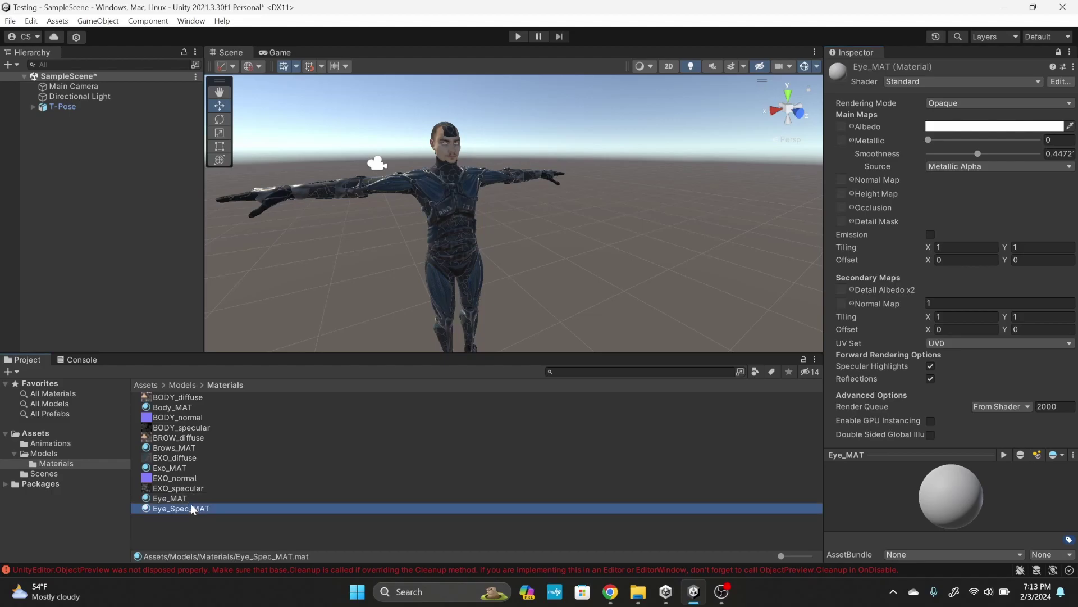
{"action": "key", "text": "Up"}
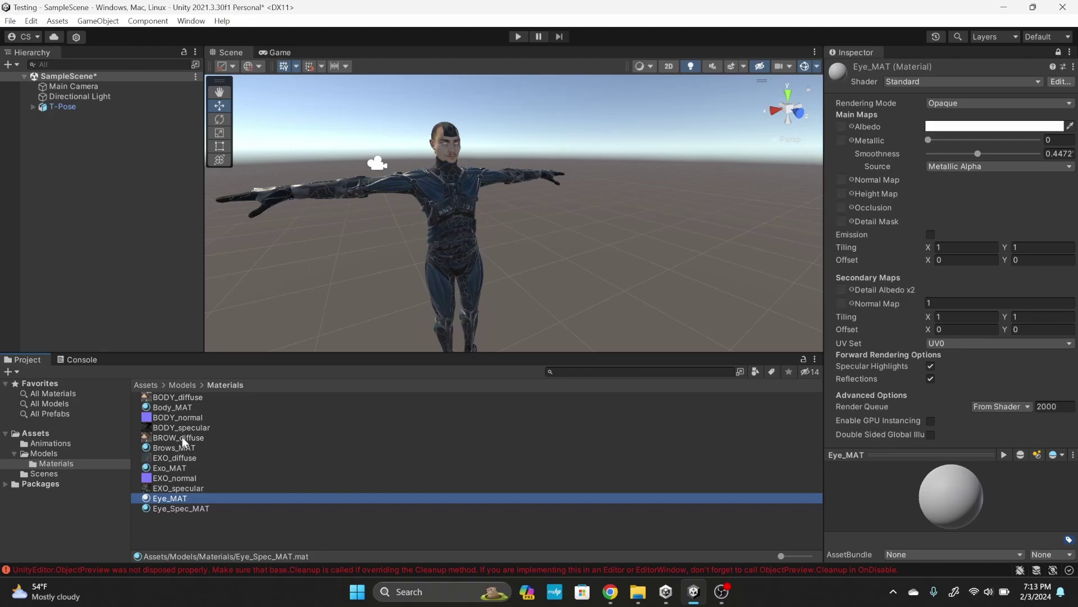
{"action": "left_click_drag", "start_coordinate": [170, 396], "coordinate": [845, 125]}
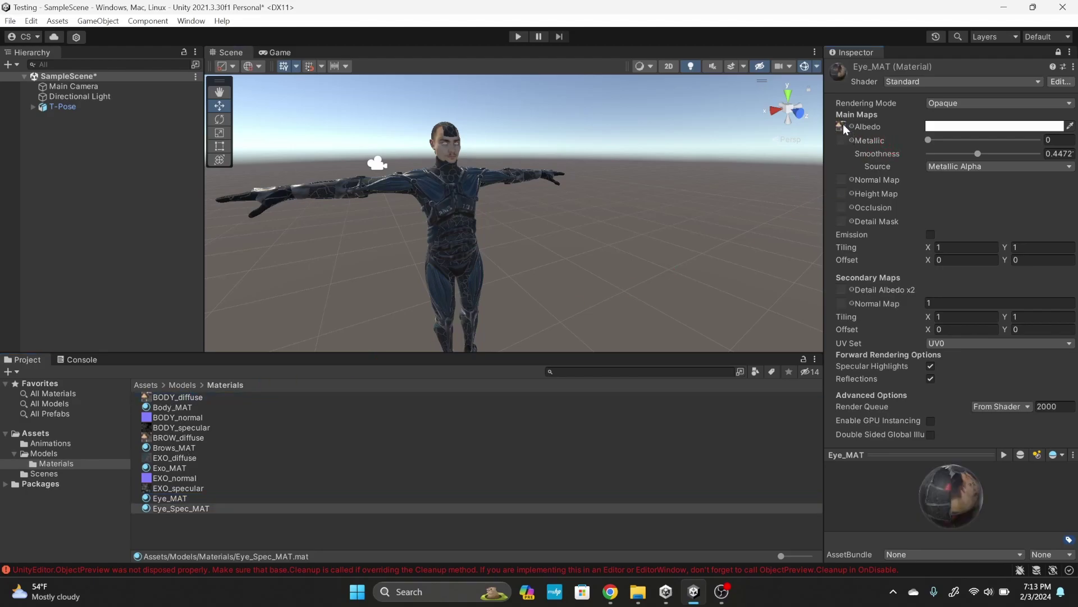
Try BROW_diffuse as the albedo map of Eye_MAT through the texture picker
{"action": "left_click", "coordinate": [853, 126]}
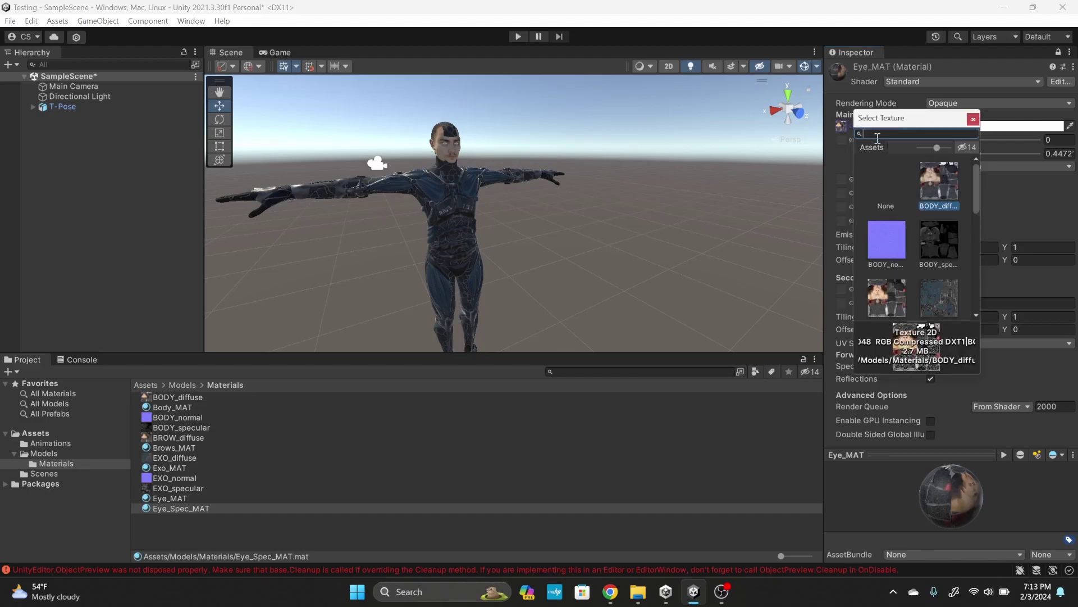
{"action": "scroll", "coordinate": [921, 232], "scroll_direction": "down", "scroll_amount": 2}
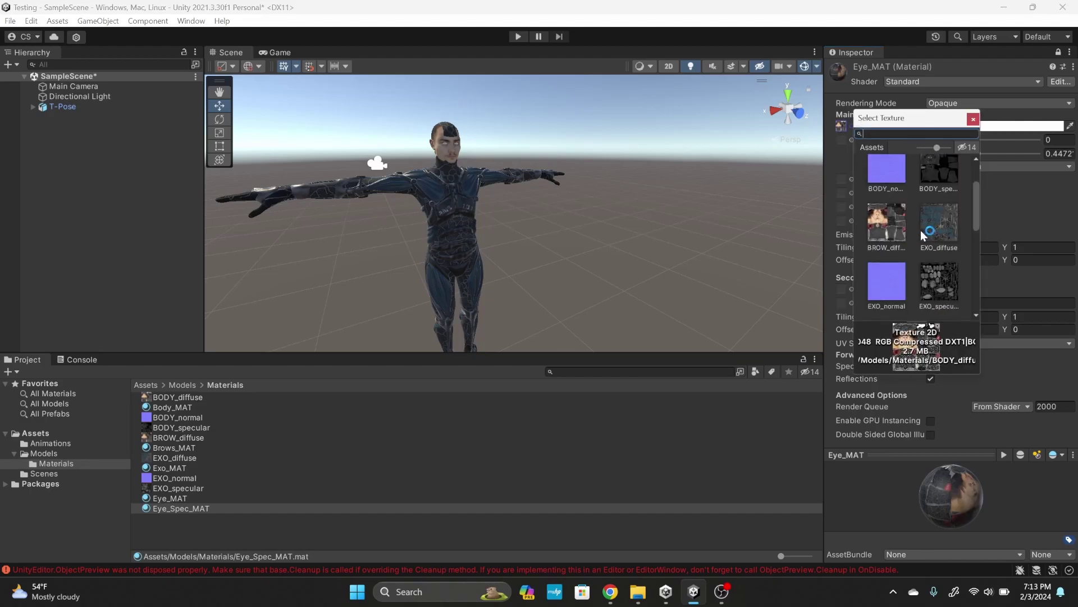
{"action": "scroll", "coordinate": [928, 218], "scroll_direction": "down", "scroll_amount": 1}
{"action": "left_click", "coordinate": [899, 193]}
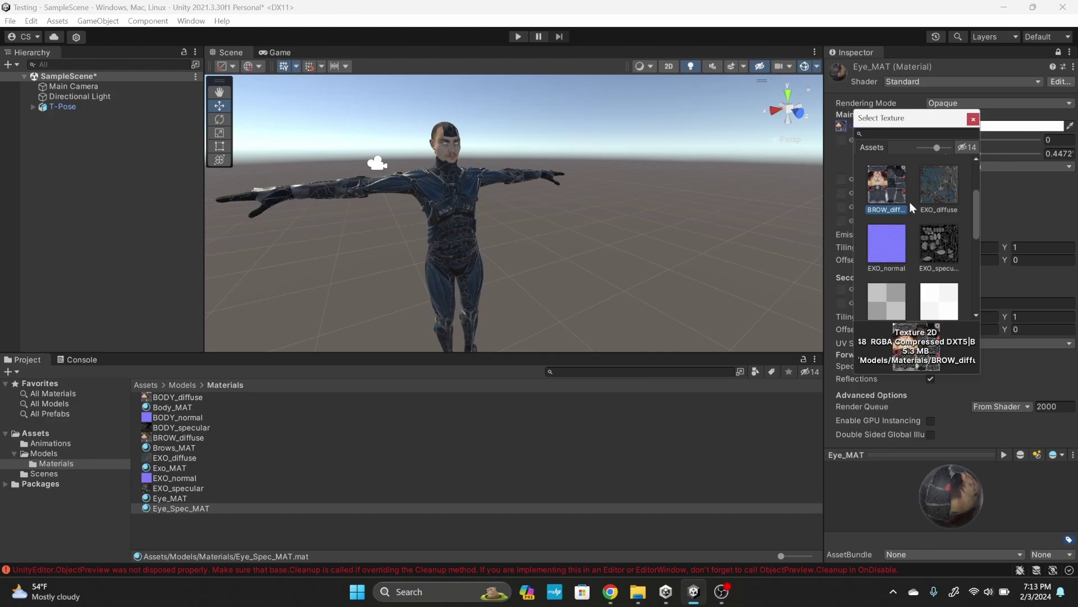
{"action": "double_click", "coordinate": [908, 201]}
Reset the albedo texture of Eye_MAT to None and close the texture picker
{"action": "left_click", "coordinate": [853, 127]}
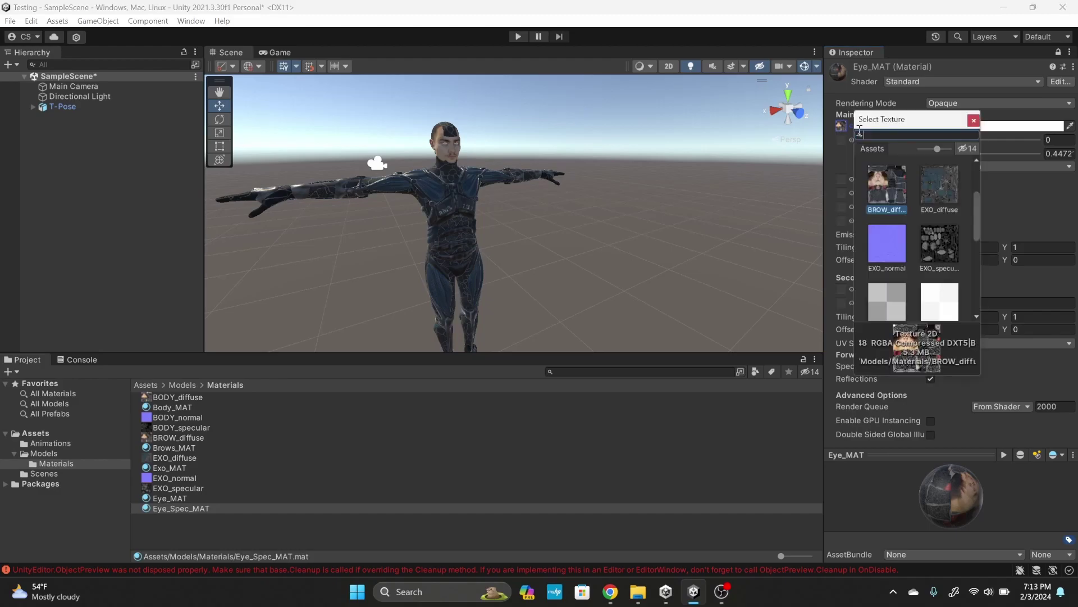
{"action": "left_click_drag", "start_coordinate": [974, 219], "coordinate": [969, 144]}
{"action": "left_click", "coordinate": [882, 185]}
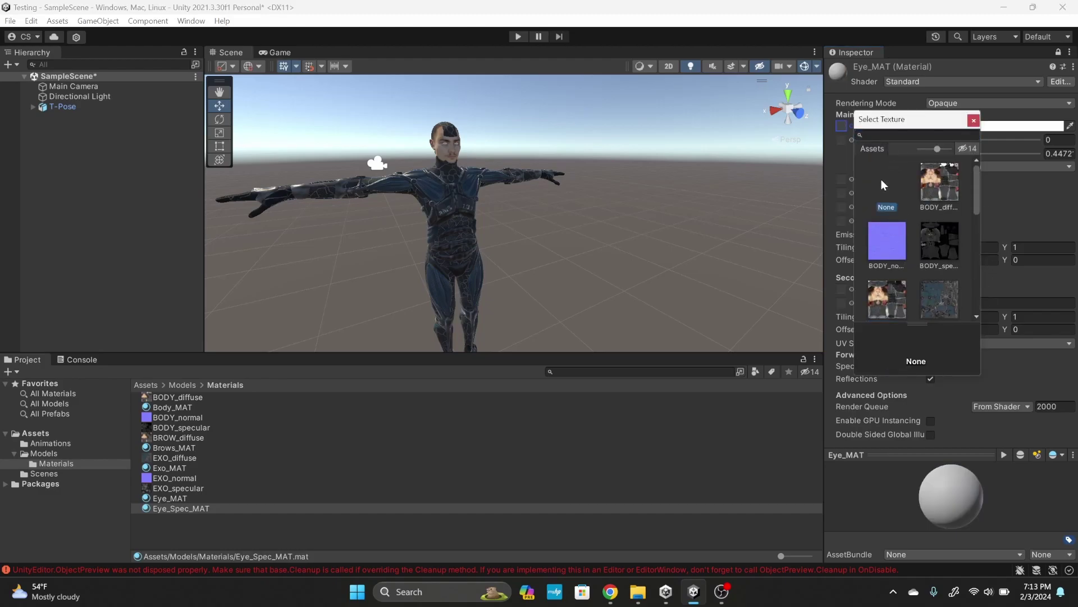
{"action": "left_click", "coordinate": [973, 120]}
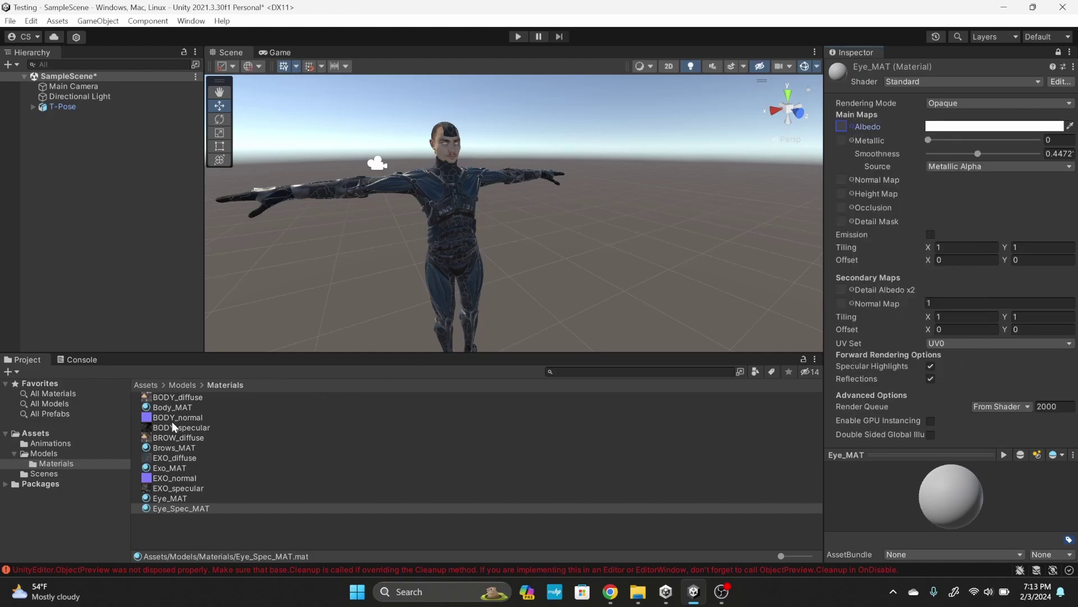
Return to the project's Assets folder, release the Inspector lock and select the character in the scene
{"action": "left_click", "coordinate": [183, 385]}
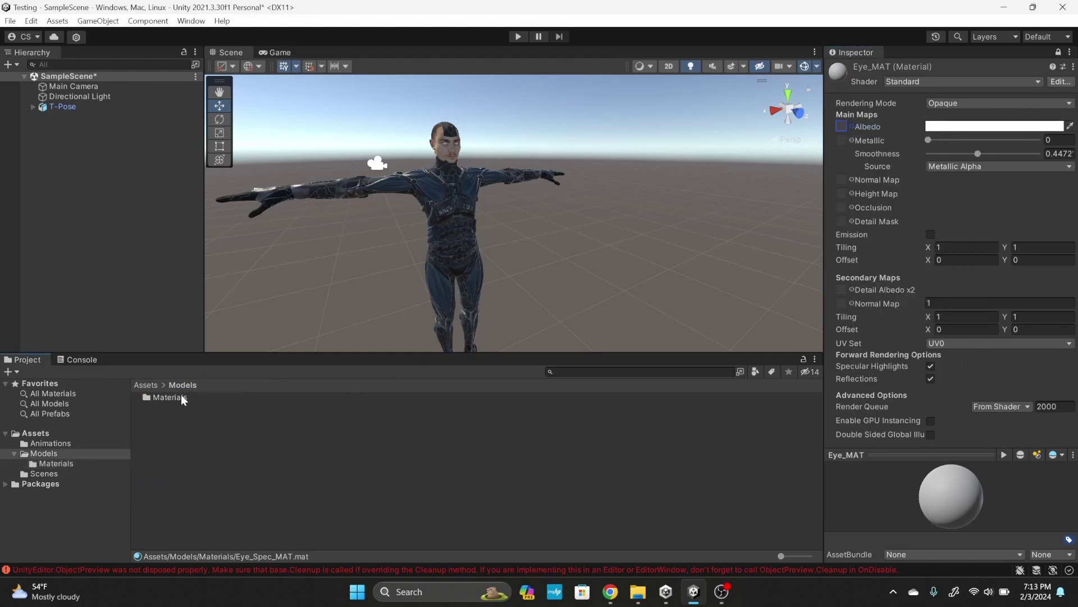
{"action": "left_click", "coordinate": [145, 385]}
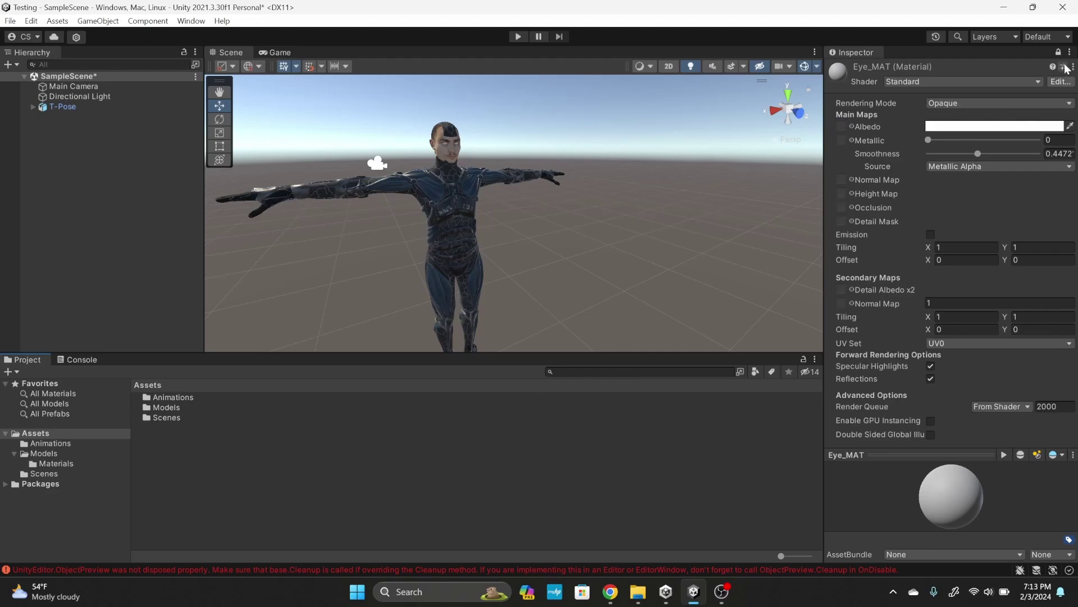
{"action": "left_click", "coordinate": [421, 301]}
{"action": "right_click_drag", "start_coordinate": [421, 301], "coordinate": [409, 272]}
{"action": "left_click", "coordinate": [479, 223]}
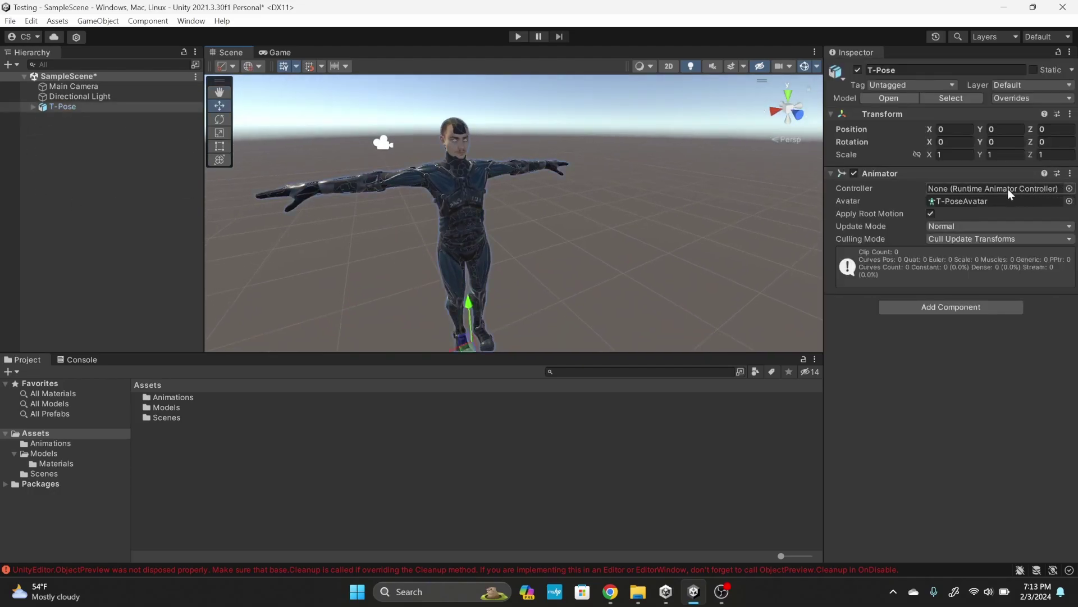
Assign AnimatorControllerPlayer from the Animations folder as the controller of the T-Pose object's Animator
{"action": "left_click", "coordinate": [201, 400]}
{"action": "left_click", "coordinate": [204, 397]}
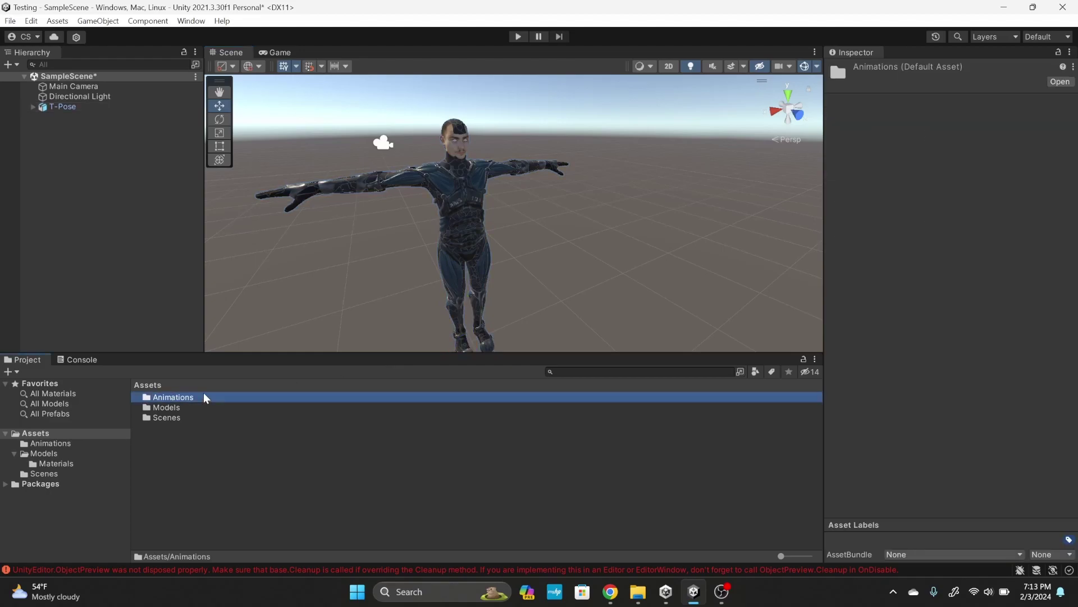
{"action": "double_click", "coordinate": [203, 397]}
{"action": "left_click", "coordinate": [72, 109]}
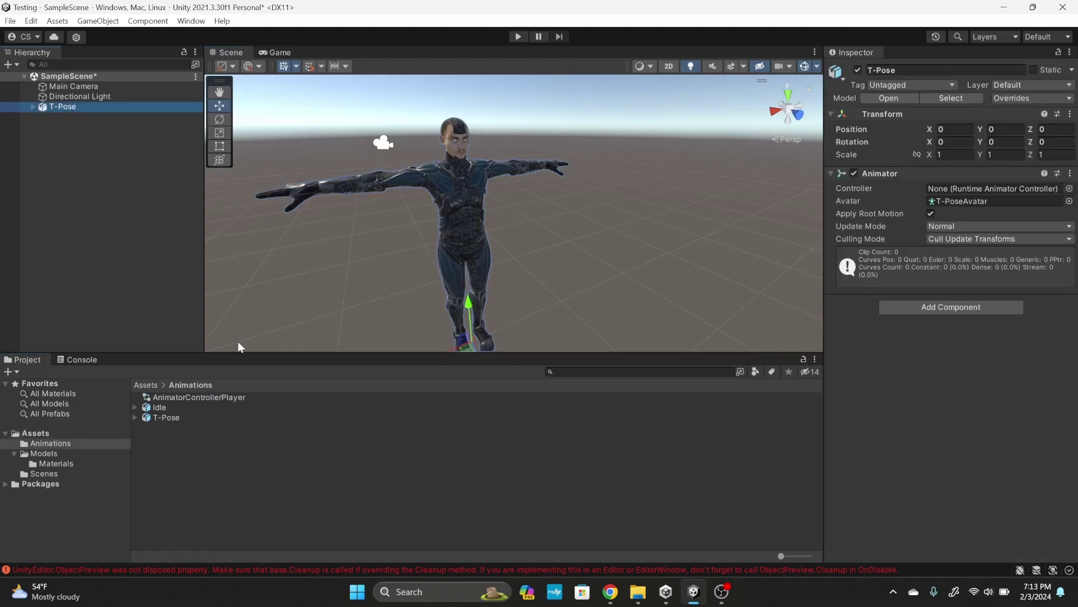
{"action": "left_click_drag", "start_coordinate": [240, 398], "coordinate": [939, 190]}
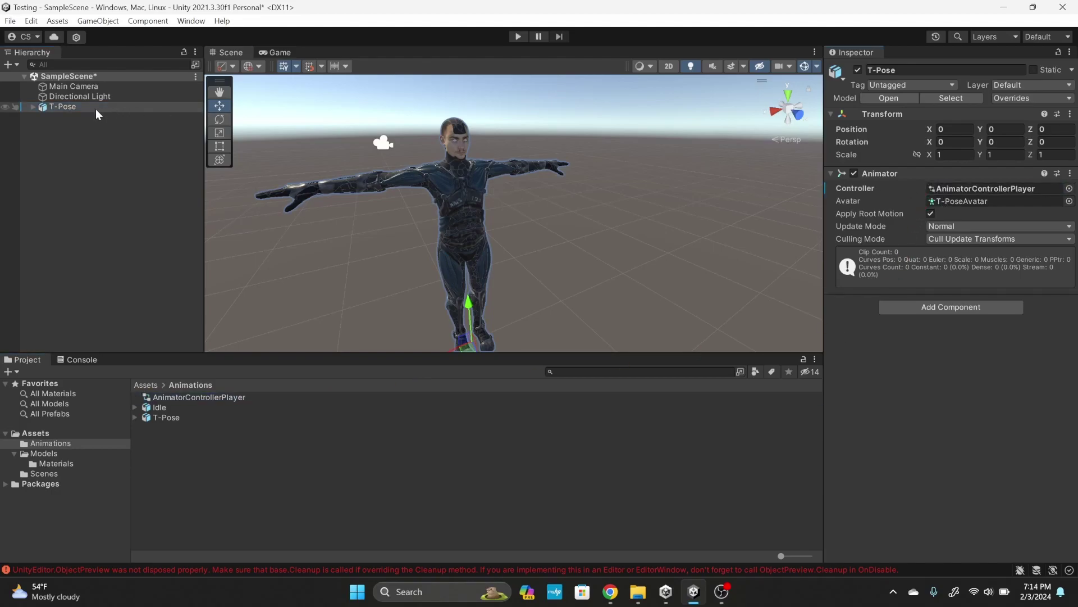
{"action": "right_click", "coordinate": [285, 54]}
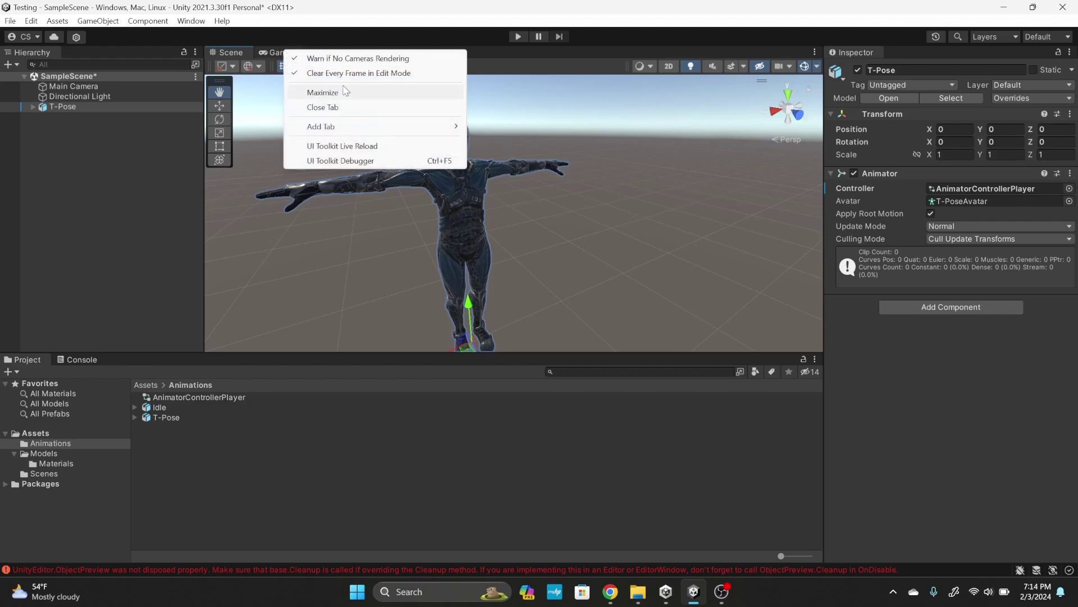
{"action": "mouse_move", "coordinate": [351, 129]}
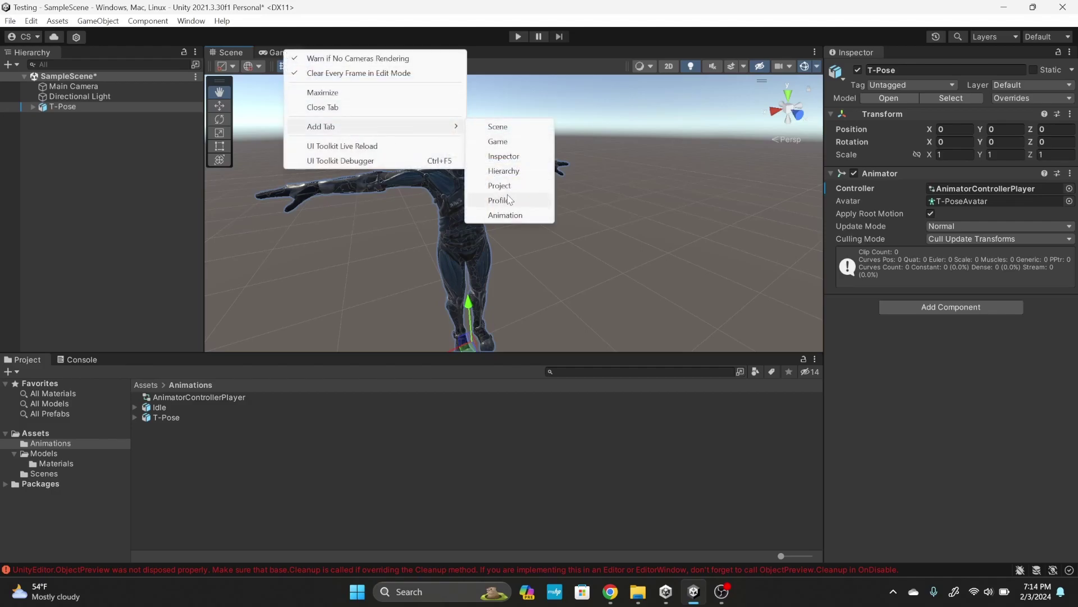
{"action": "left_click", "coordinate": [504, 216]}
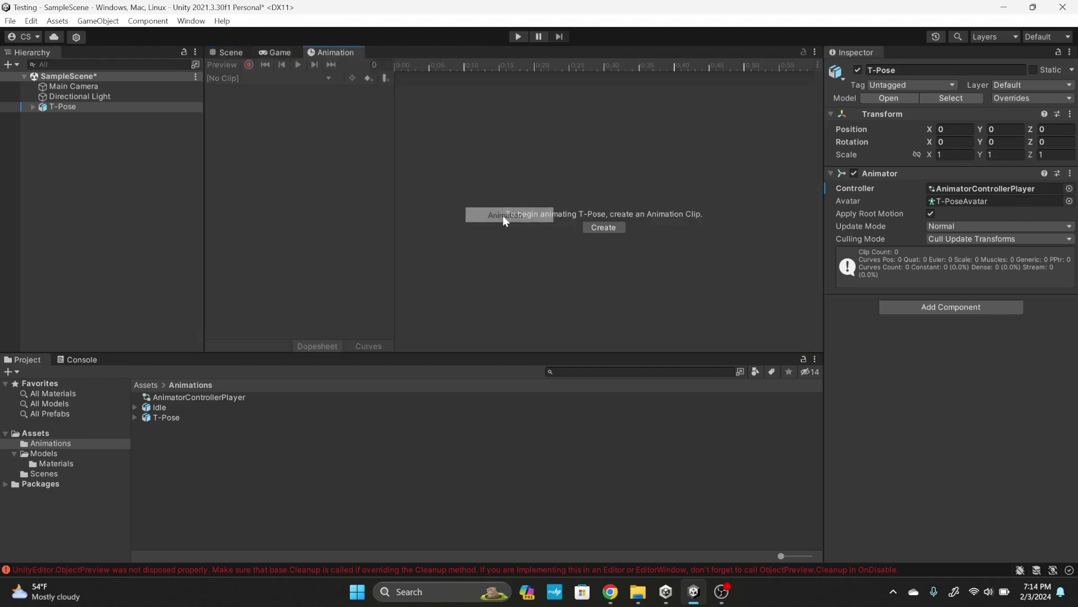
{"action": "right_click", "coordinate": [330, 52]}
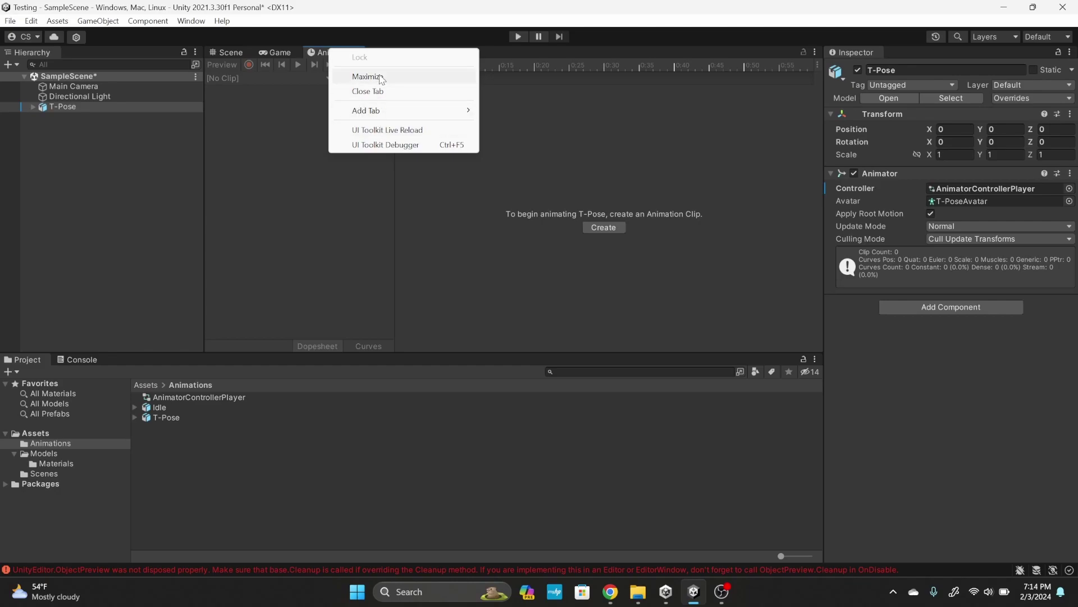
{"action": "left_click", "coordinate": [368, 91]}
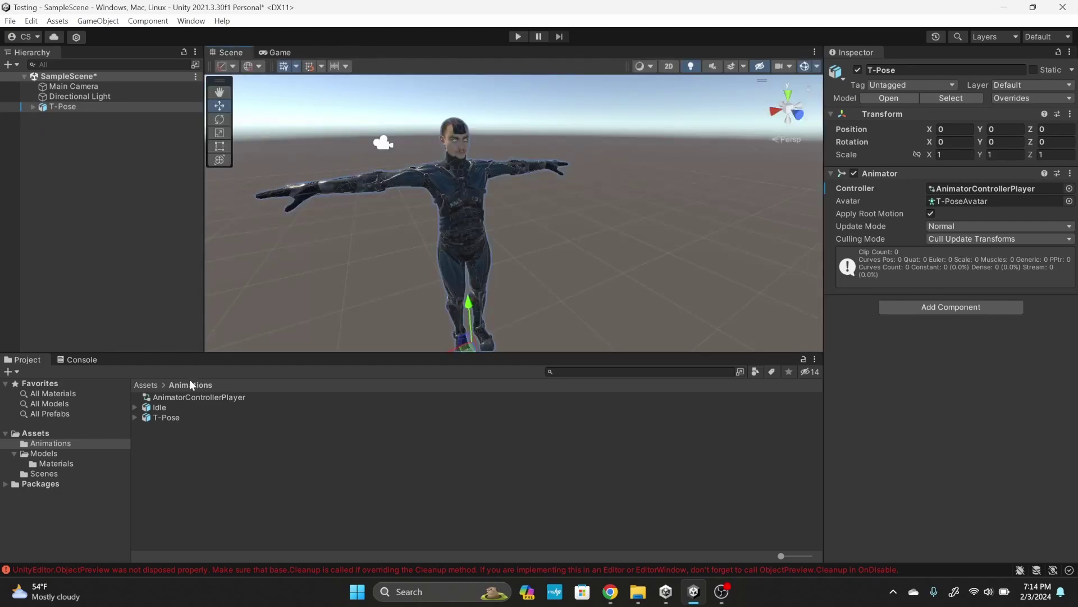
Add the Idle animation as a state in the Base Layer of AnimatorControllerPlayer and locate its motion clip in the project
{"action": "left_click", "coordinate": [203, 396]}
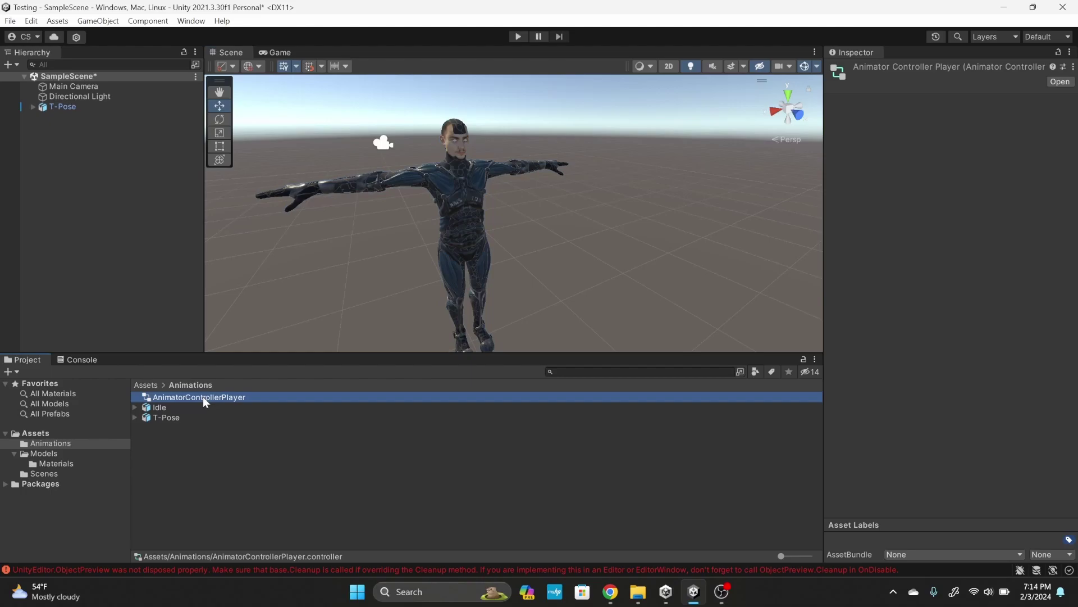
{"action": "double_click", "coordinate": [149, 398]}
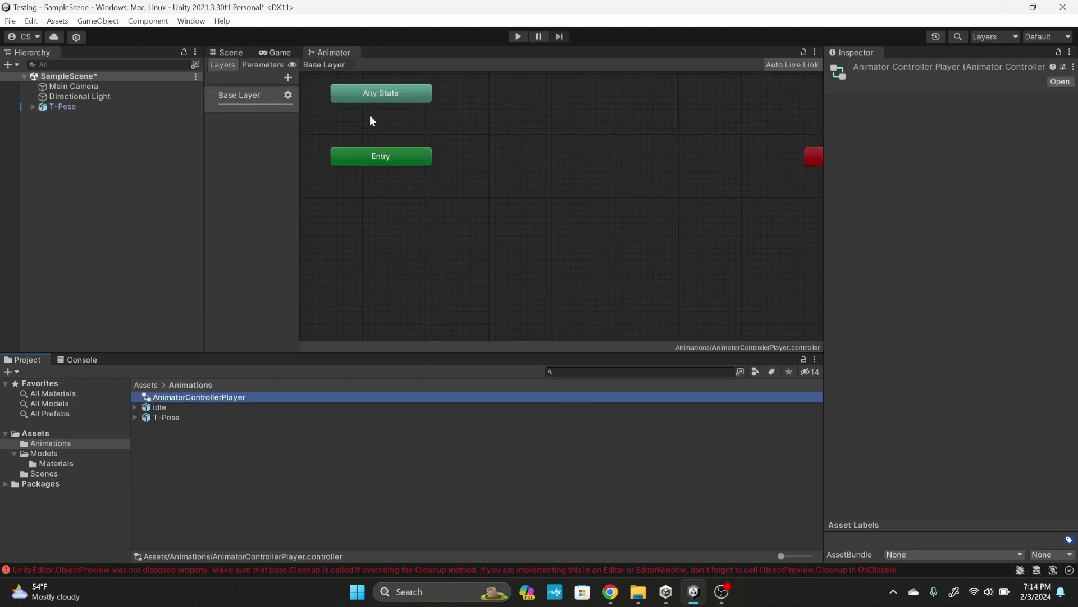
{"action": "left_click_drag", "start_coordinate": [172, 411], "coordinate": [565, 159]}
{"action": "left_click", "coordinate": [556, 138]}
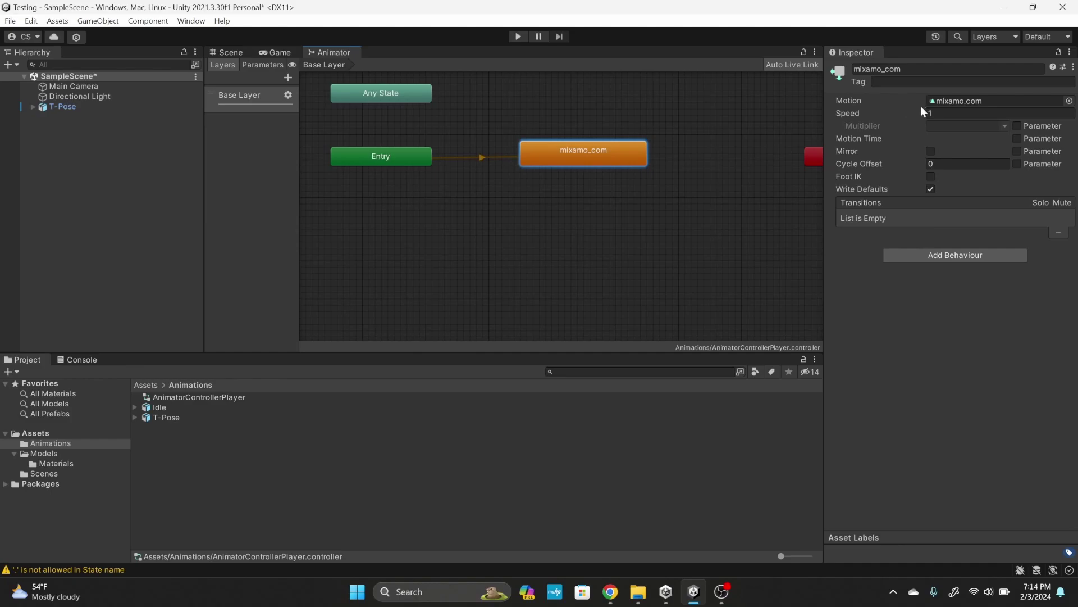
{"action": "left_click", "coordinate": [948, 101]}
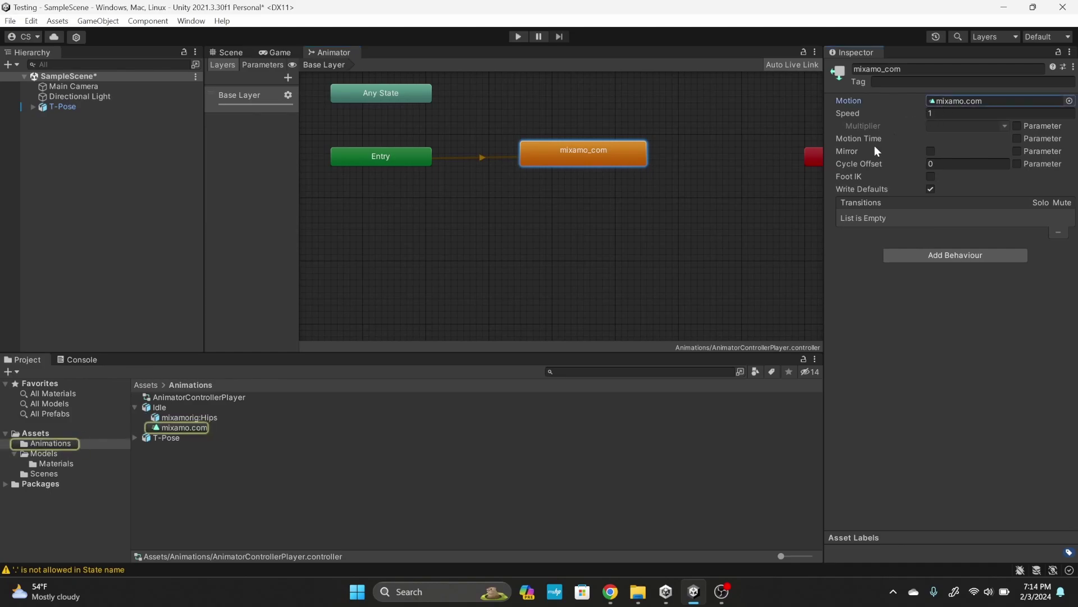
Rename the mixamo.com clip in the Idle model's animation import settings as Idle
{"action": "left_click", "coordinate": [193, 409]}
{"action": "left_click", "coordinate": [972, 103]}
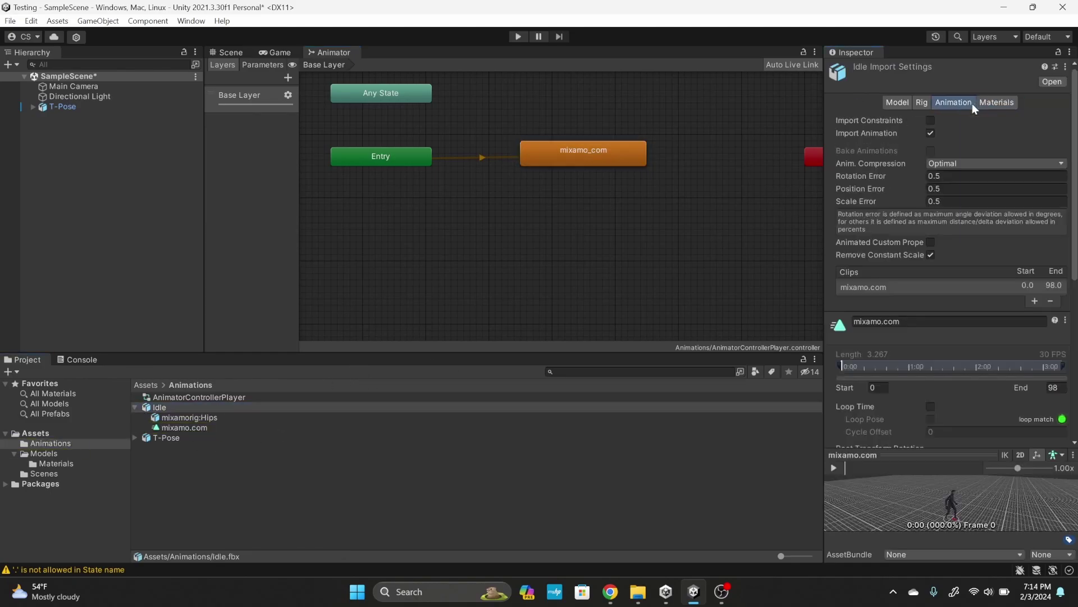
{"action": "scroll", "coordinate": [980, 225], "scroll_direction": "down", "scroll_amount": 3}
{"action": "left_click", "coordinate": [919, 254]}
{"action": "left_click", "coordinate": [920, 253]}
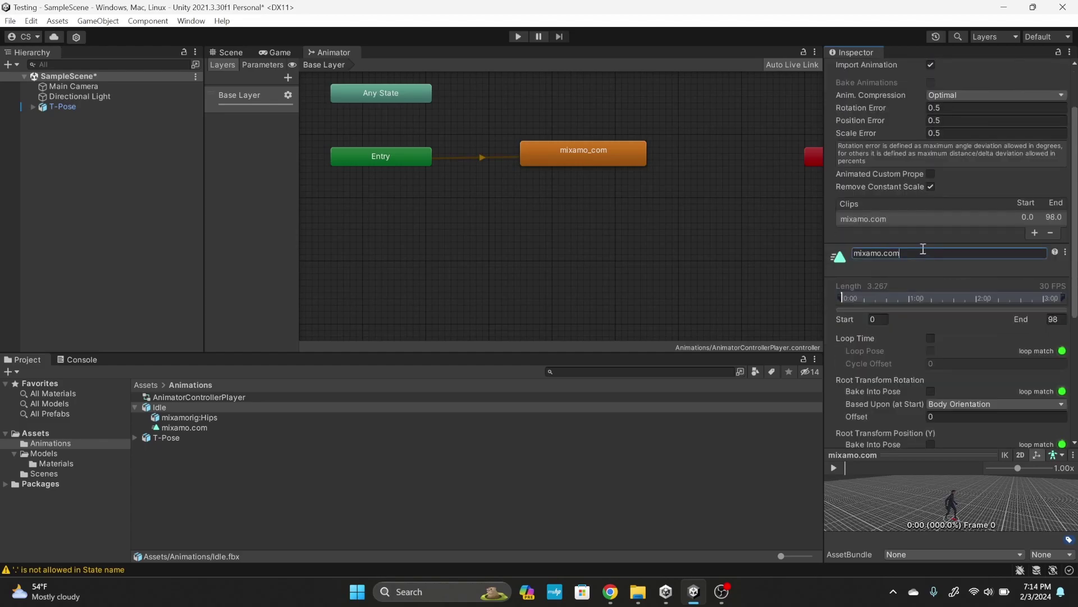
{"action": "key", "text": "BackSpace"}
{"action": "key", "text": "BackSpace"}
{"action": "key", "text": "BackSpace"}
{"action": "key", "text": "BackSpace"}
{"action": "key", "text": "BackSpace"}
{"action": "key", "text": "BackSpace"}
{"action": "key", "text": "BackSpace"}
{"action": "key", "text": "BackSpace"}
{"action": "key", "text": "BackSpace"}
{"action": "key", "text": "BackSpace"}
{"action": "type", "text": "Idle"}
{"action": "key", "text": "Return"}
Enable Loop Time and Bake Into Pose for root rotation, position Y and position XZ on the Idle clip, and apply the import settings
{"action": "scroll", "coordinate": [1025, 281], "scroll_direction": "down", "scroll_amount": 4}
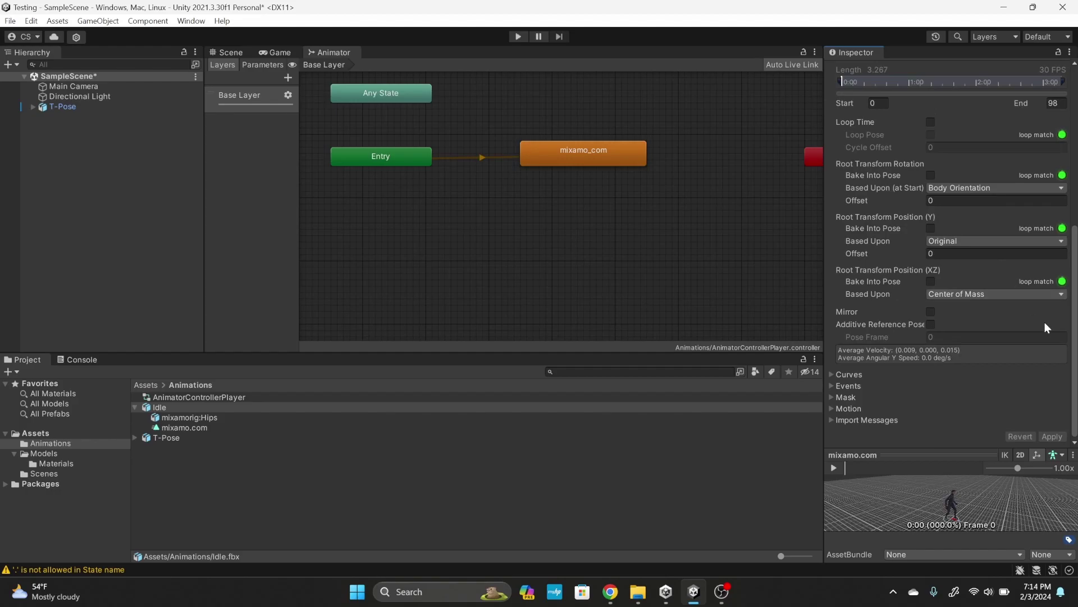
{"action": "left_click", "coordinate": [931, 175]}
{"action": "left_click", "coordinate": [930, 228]}
{"action": "left_click", "coordinate": [931, 281]}
{"action": "left_click", "coordinate": [930, 122]}
{"action": "left_click", "coordinate": [1045, 436]}
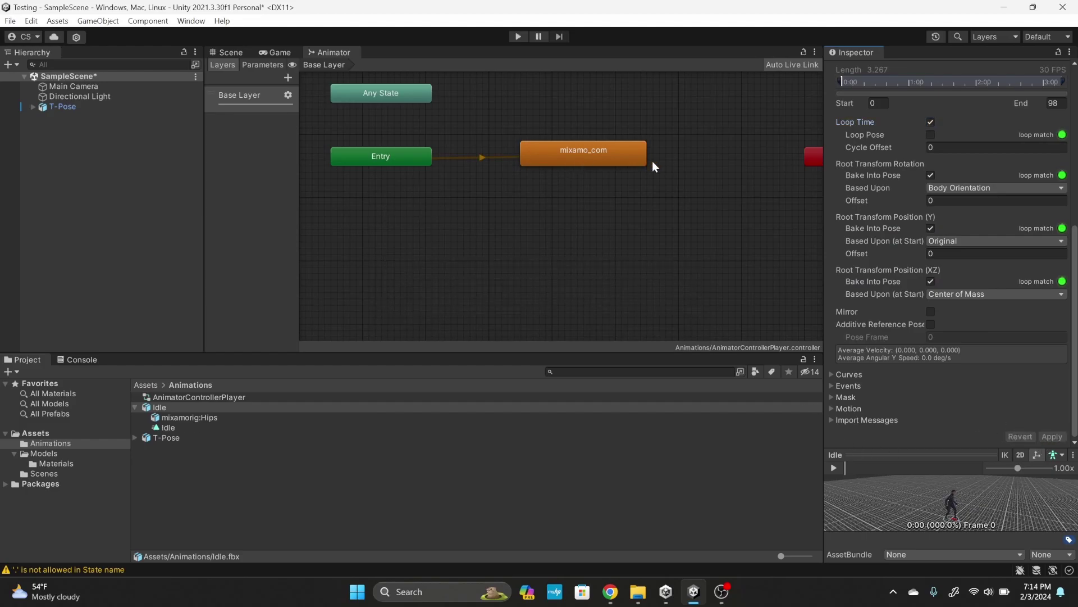
Rename the mixamo_com state in the Animator's Base Layer to Idle
{"action": "left_click", "coordinate": [589, 166]}
{"action": "left_click", "coordinate": [912, 69]}
{"action": "type", "text": "Idle"}
{"action": "key", "text": "Return"}
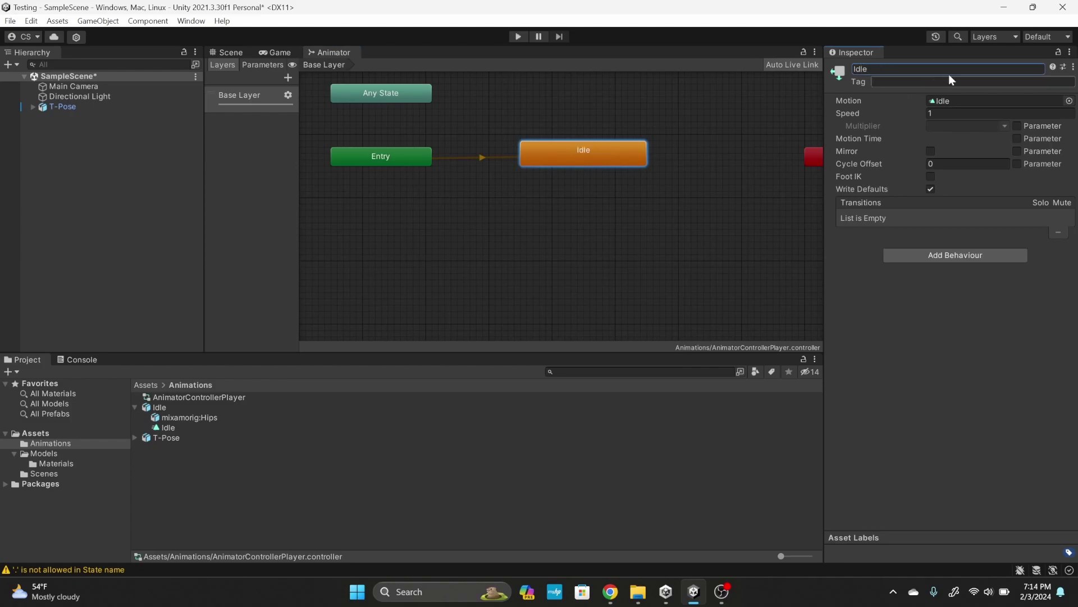
Run the scene, check the idle animation in the Game and Scene views, and stop playback
{"action": "left_click", "coordinate": [242, 51]}
{"action": "left_click", "coordinate": [519, 36]}
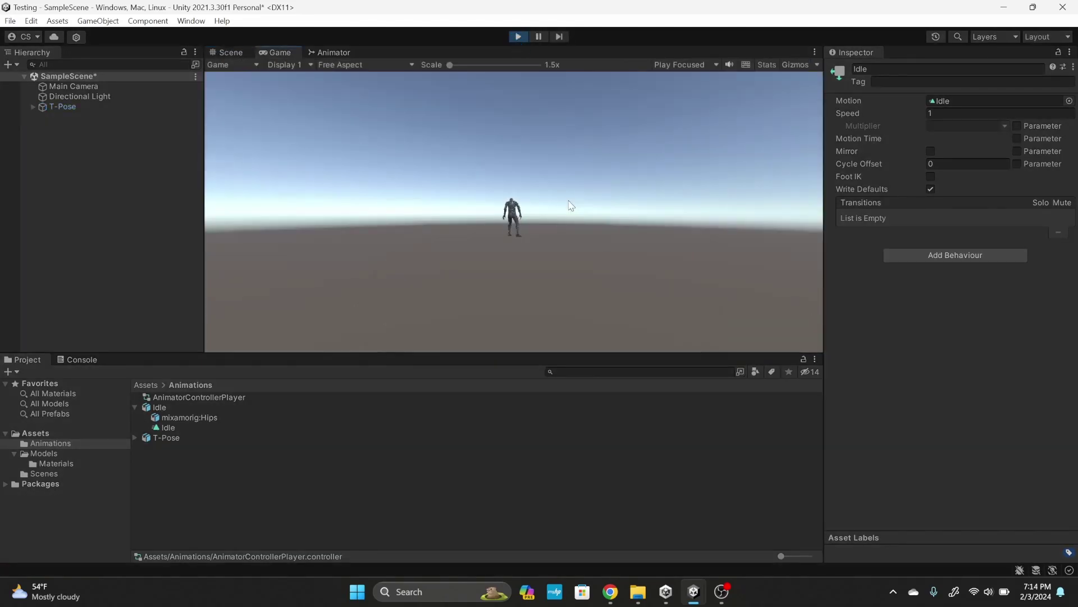
{"action": "left_click", "coordinate": [236, 54]}
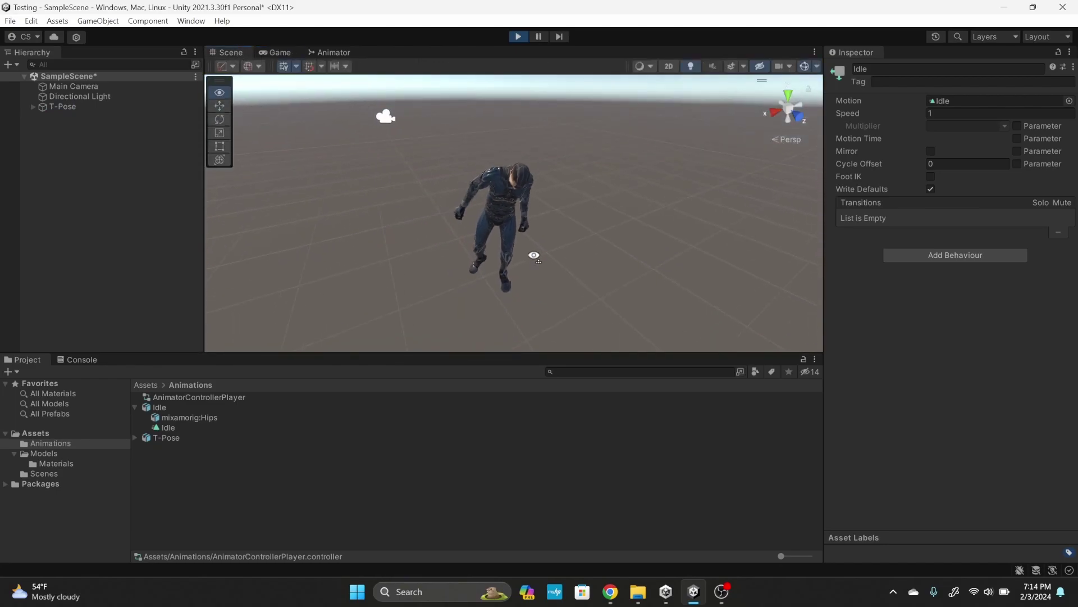
{"action": "right_click_drag", "start_coordinate": [532, 258], "coordinate": [526, 259]}
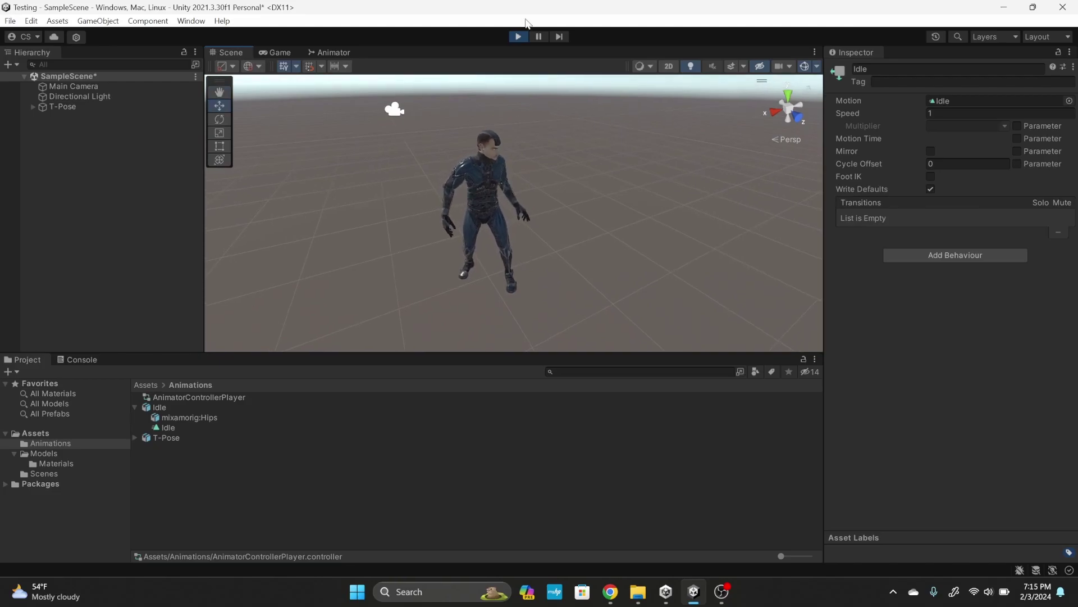
{"action": "left_click", "coordinate": [519, 36]}
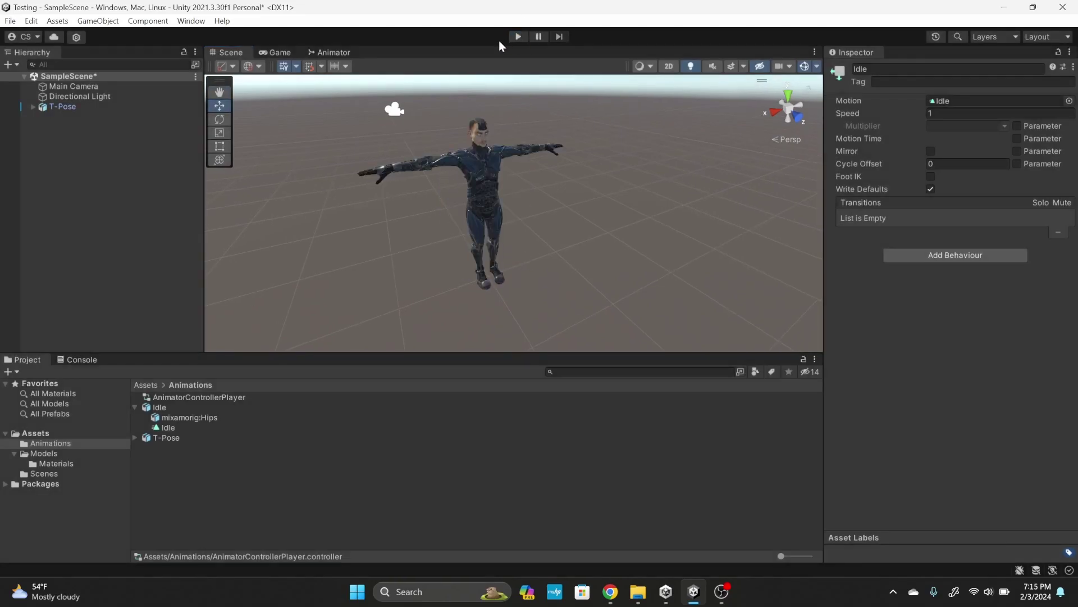
Align the Main Camera with the current Scene view and check its framing in the Game view
{"action": "left_click", "coordinate": [87, 87]}
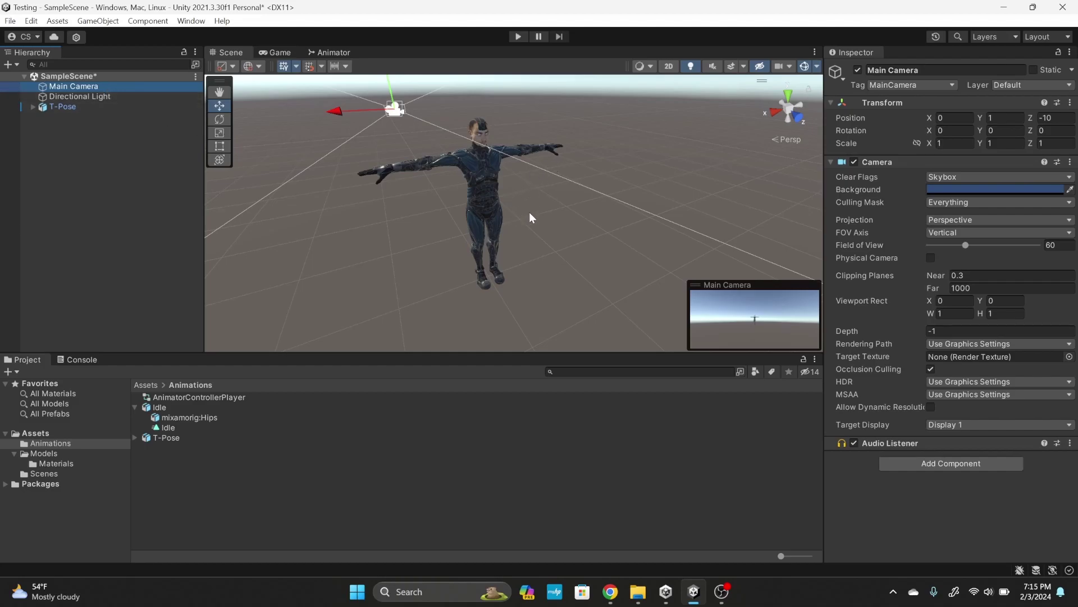
{"action": "key", "text": "ctrl+shift+f"}
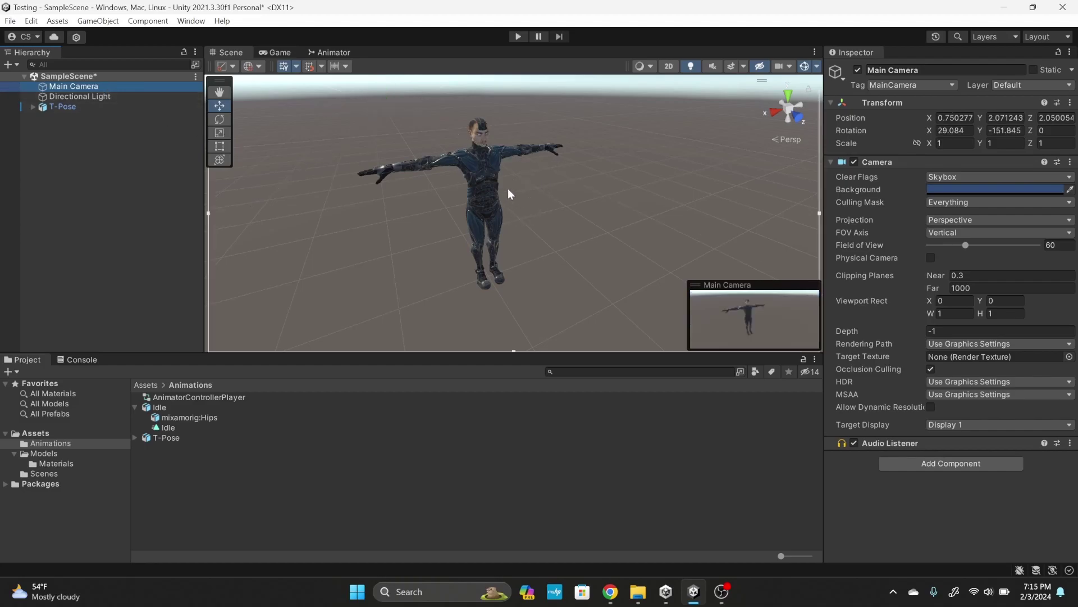
{"action": "left_click", "coordinate": [288, 51]}
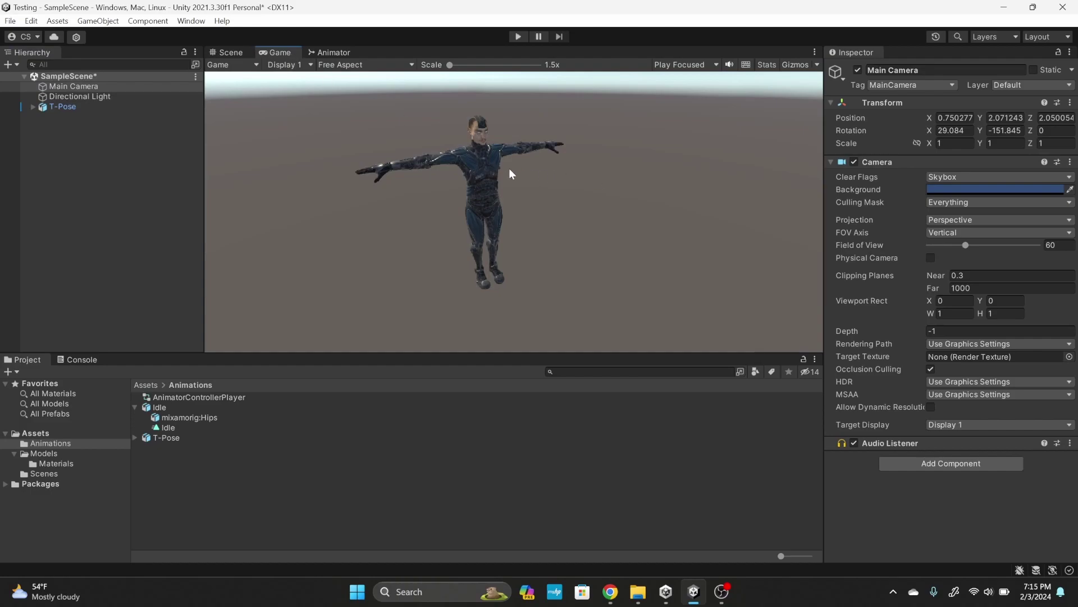
{"action": "left_click", "coordinate": [231, 52]}
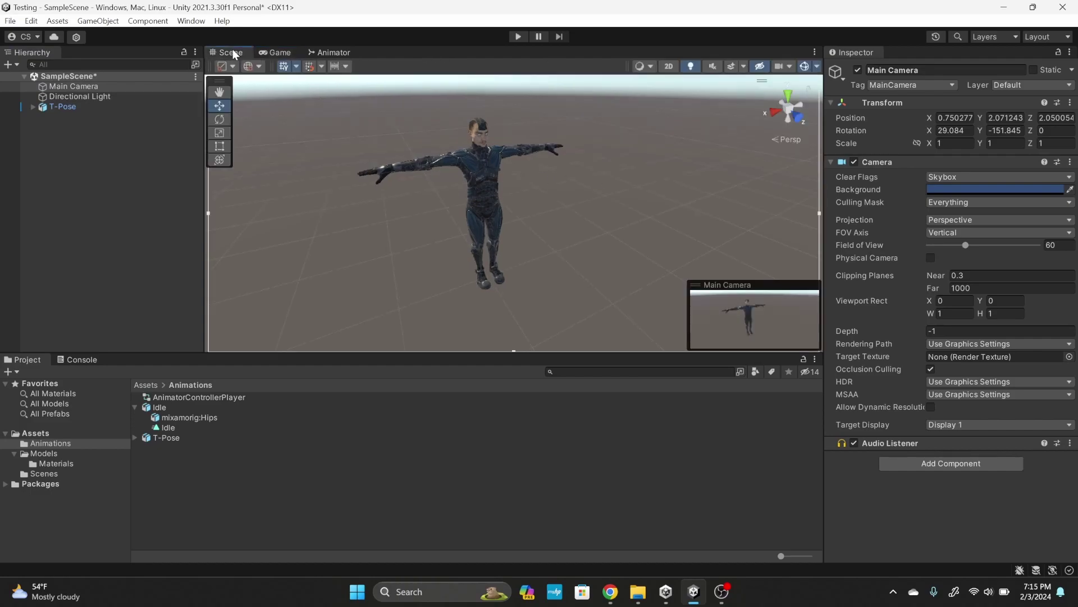
Add a 3D Plane object to the scene and reset its transform
{"action": "right_click", "coordinate": [130, 131]}
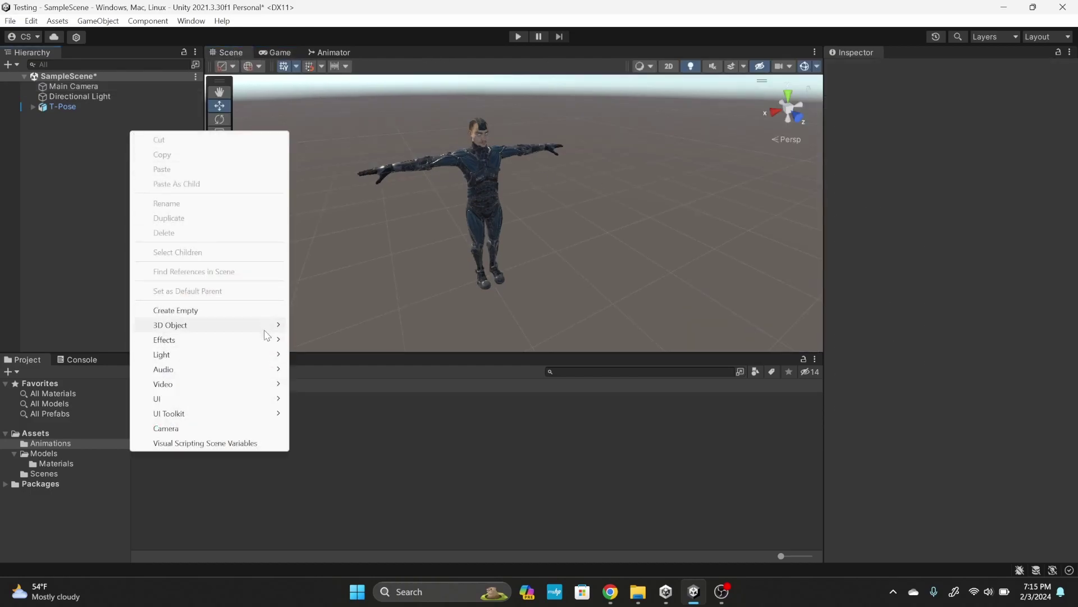
{"action": "mouse_move", "coordinate": [269, 332]}
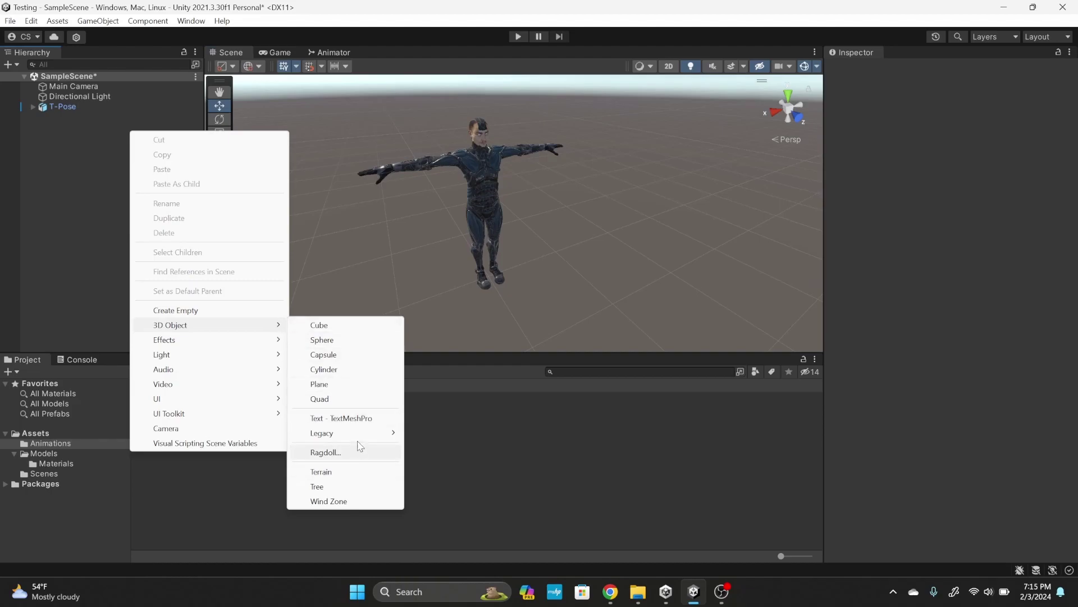
{"action": "left_click", "coordinate": [318, 384]}
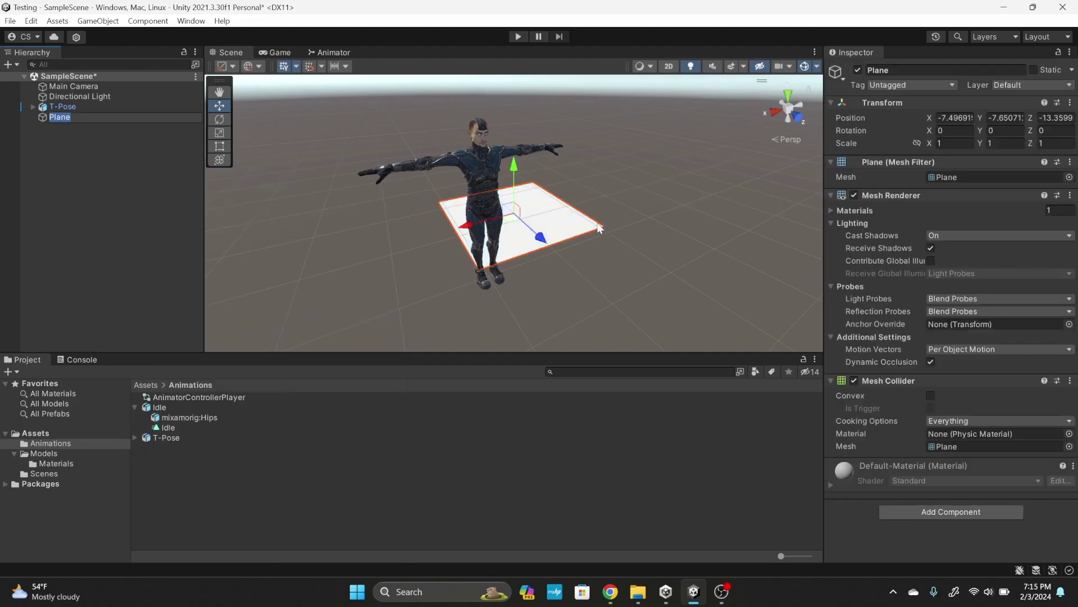
{"action": "left_click", "coordinate": [1070, 103]}
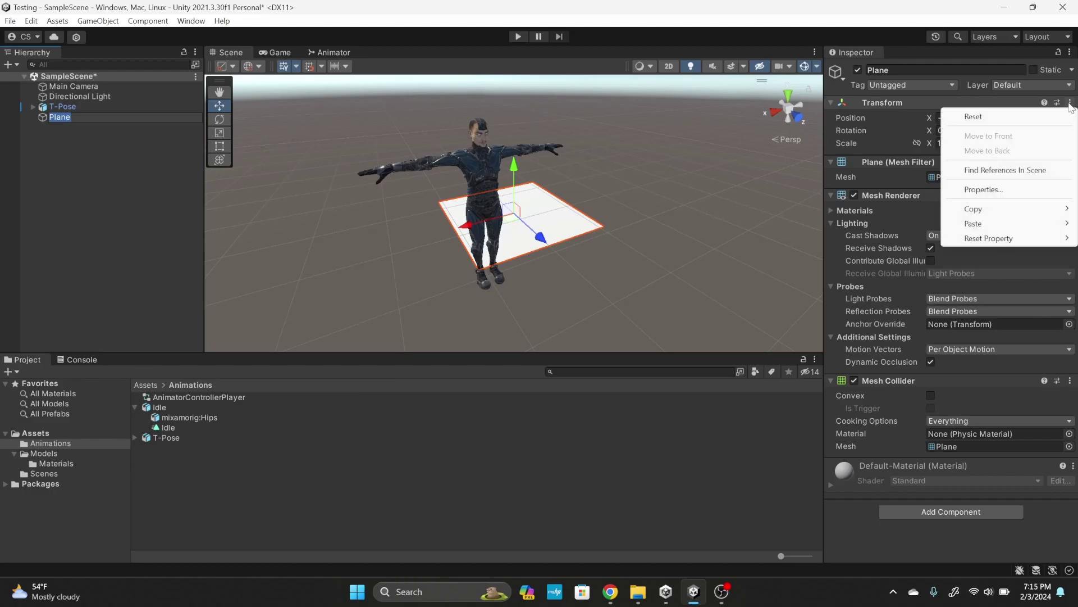
{"action": "left_click", "coordinate": [1064, 116]}
Set the Plane's scale to 5 on X and 5 on Z
{"action": "left_click", "coordinate": [951, 144]}
{"action": "type", "text": "5"}
{"action": "key", "text": "Tab"}
{"action": "key", "text": "Tab"}
{"action": "type", "text": "5"}
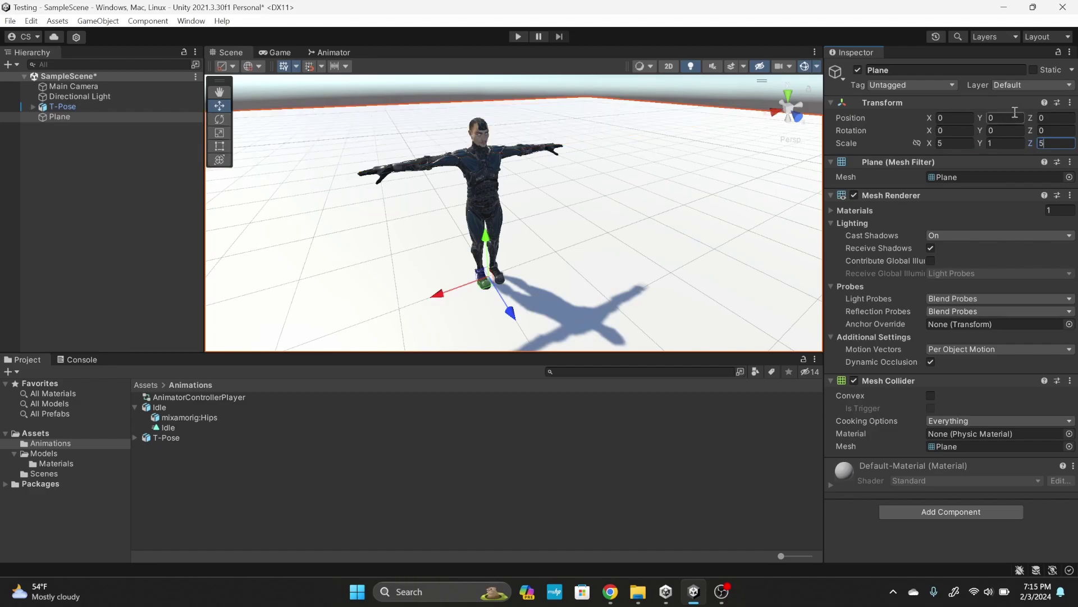
{"action": "left_click", "coordinate": [92, 200]}
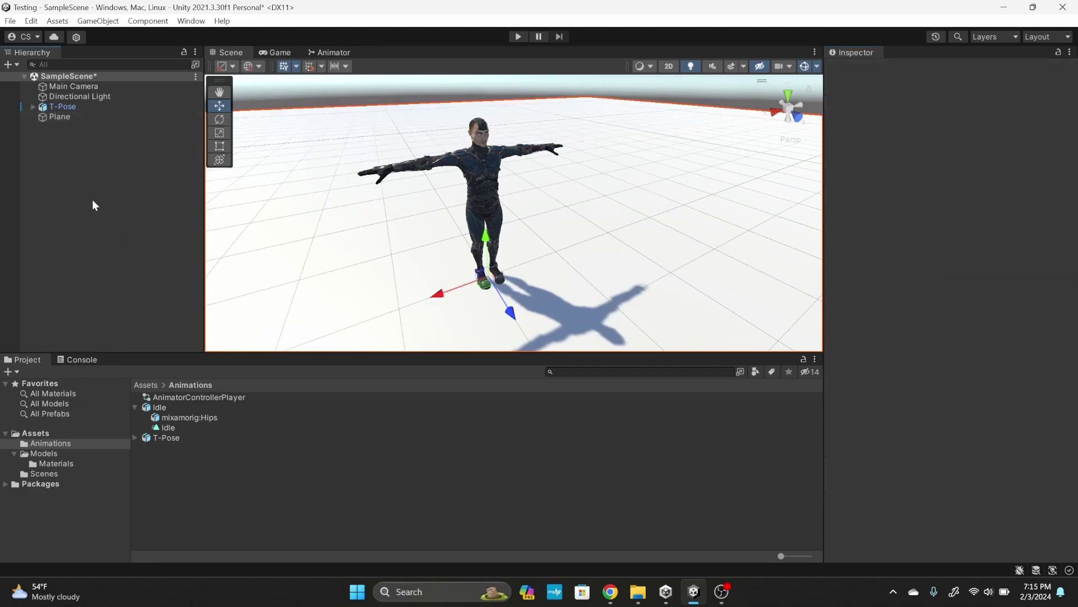
{"action": "left_click", "coordinate": [75, 118]}
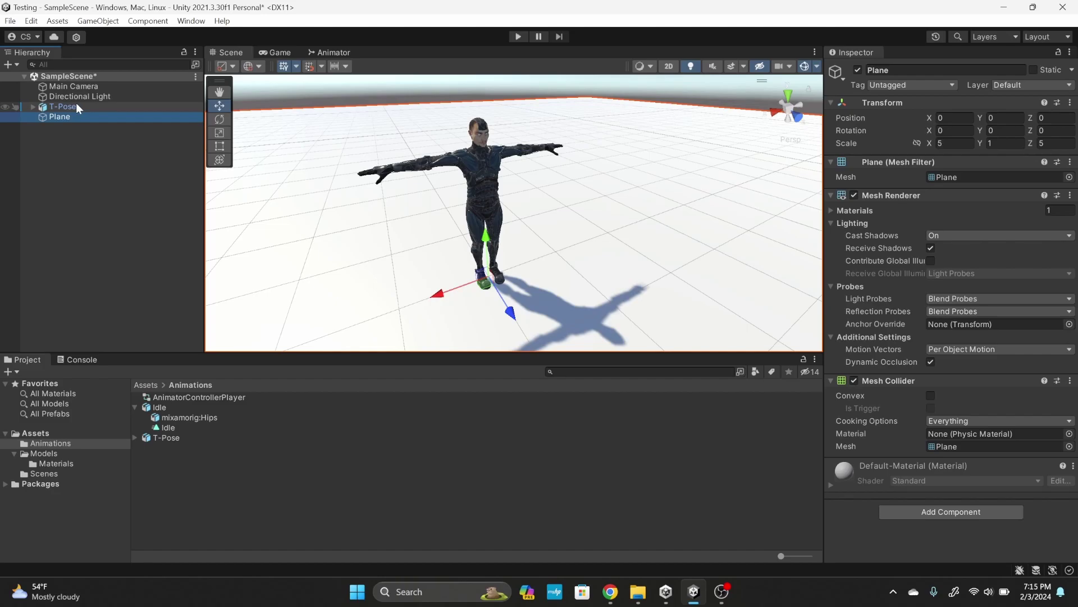
Select the T-Pose character and open the Create Ragdoll wizard
{"action": "left_click", "coordinate": [77, 105]}
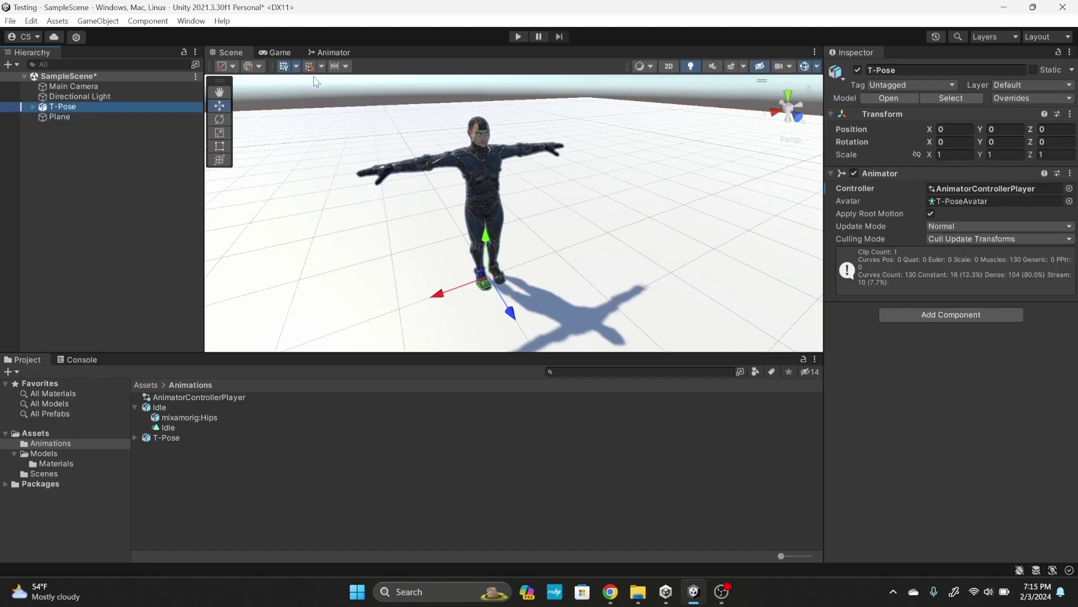
{"action": "left_click", "coordinate": [182, 23]}
{"action": "mouse_move", "coordinate": [122, 25]}
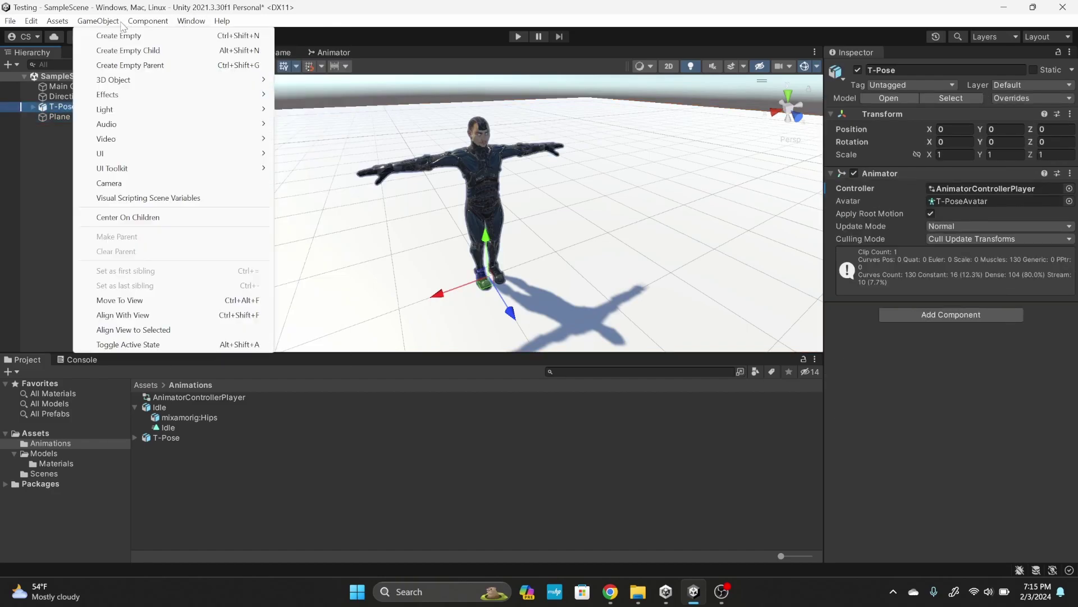
{"action": "mouse_move", "coordinate": [137, 79]}
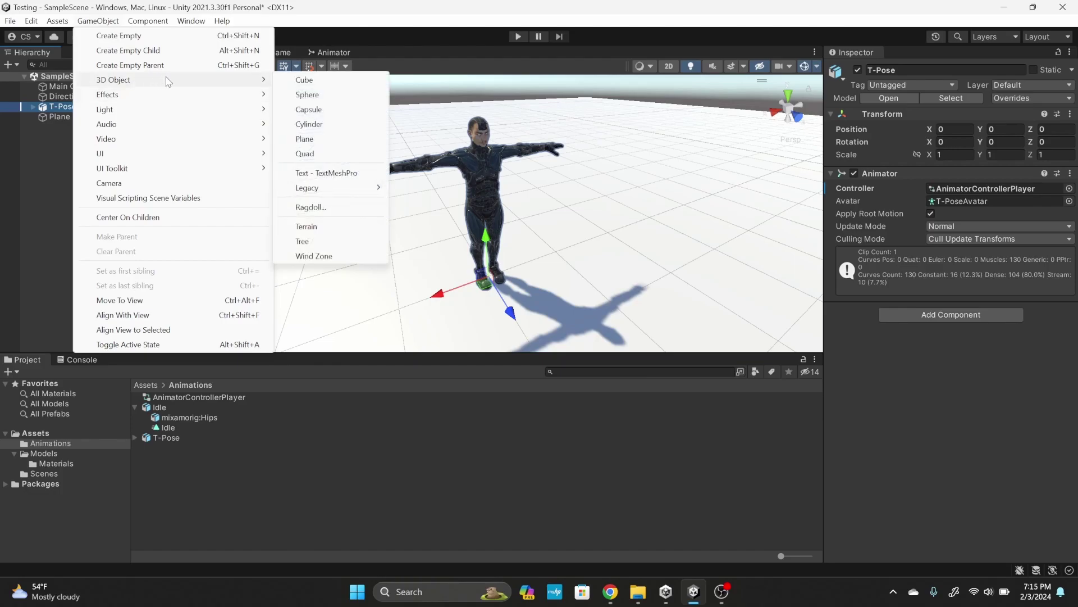
{"action": "left_click", "coordinate": [310, 207]}
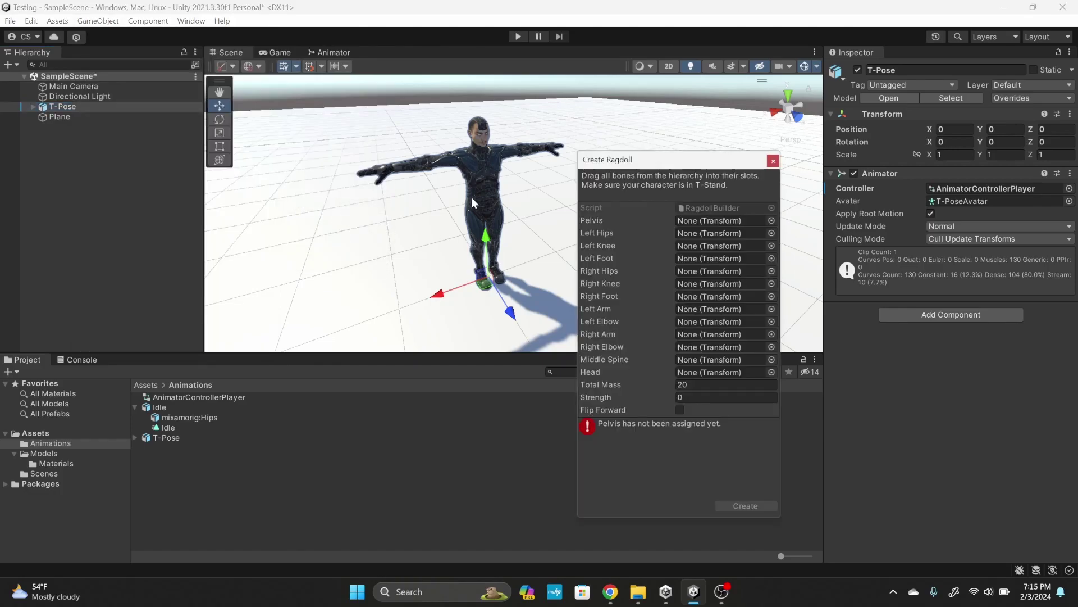
Expand the T-Pose hierarchy through mixamorig:Hips and both leg chains down to the LeftFoot and RightFoot bones
{"action": "left_click", "coordinate": [32, 107]}
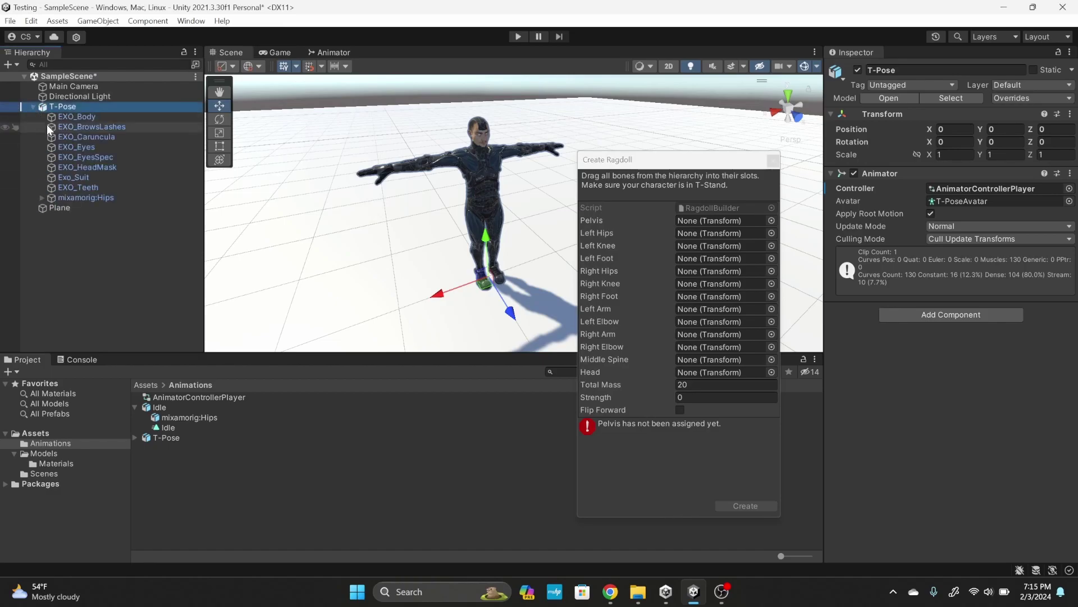
{"action": "left_click", "coordinate": [42, 197]}
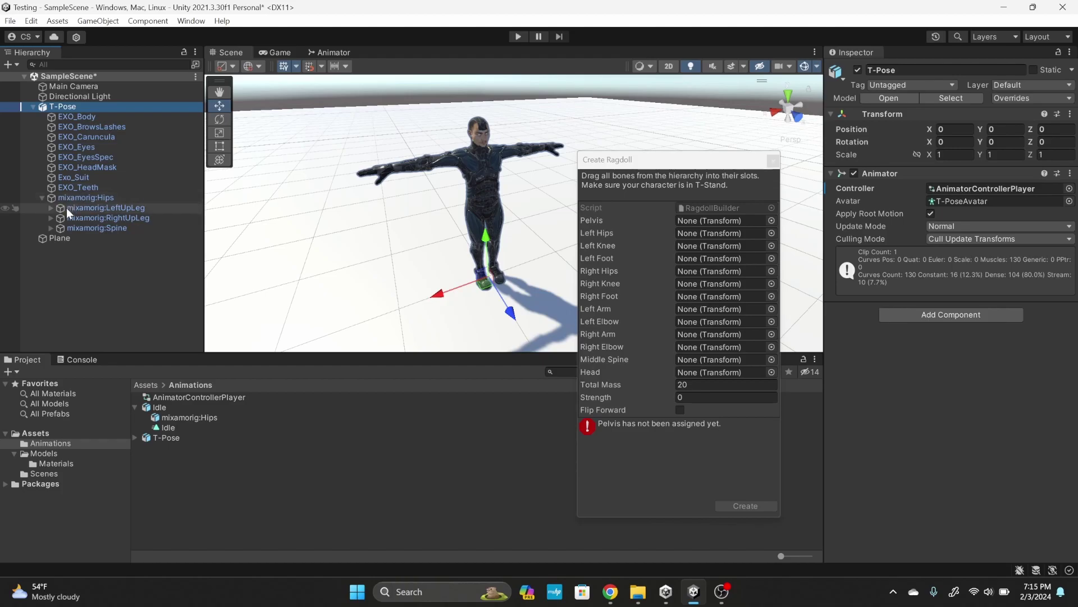
{"action": "left_click", "coordinate": [50, 209]}
{"action": "left_click", "coordinate": [51, 227]}
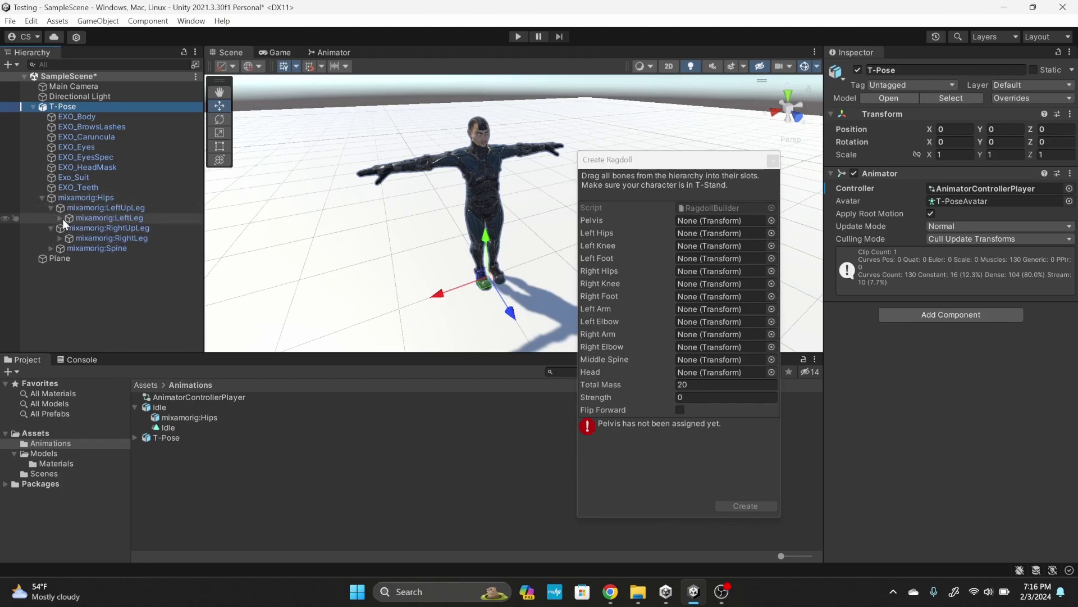
{"action": "left_click", "coordinate": [58, 218]}
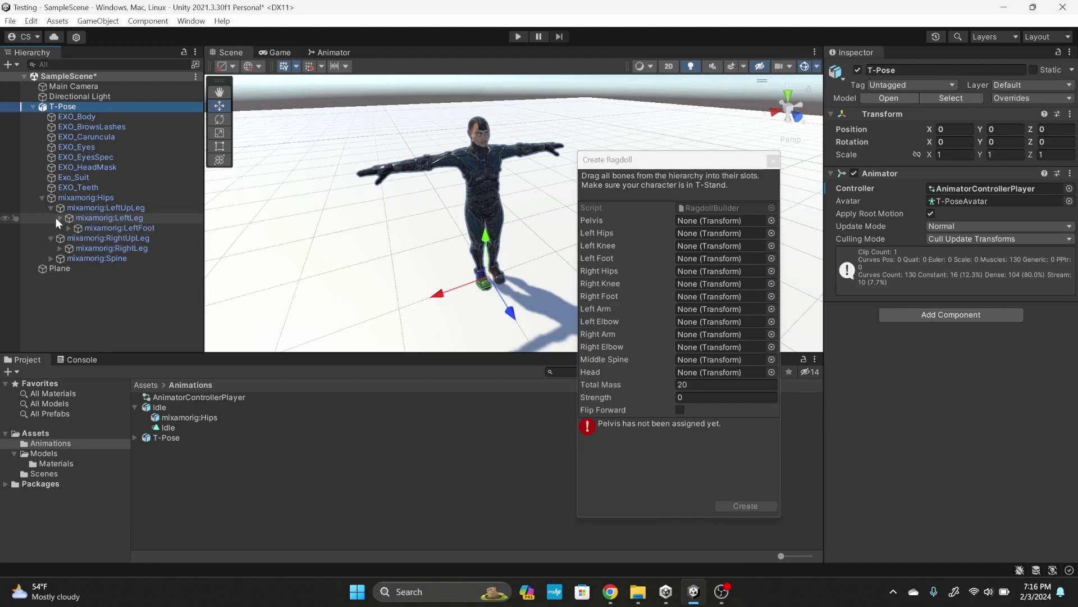
{"action": "left_click", "coordinate": [59, 248]}
Expand the mixamorig:Spine chain through both shoulders and the neck down to the forearm and head bones
{"action": "left_click", "coordinate": [53, 267]}
{"action": "left_click", "coordinate": [60, 278]}
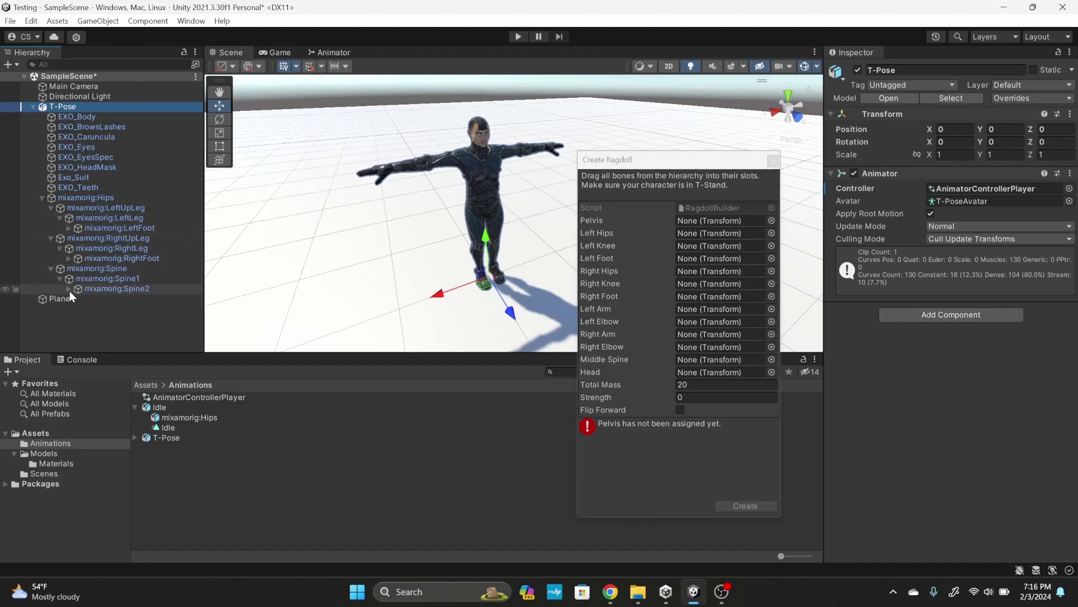
{"action": "left_click", "coordinate": [69, 289]}
{"action": "left_click", "coordinate": [77, 298]}
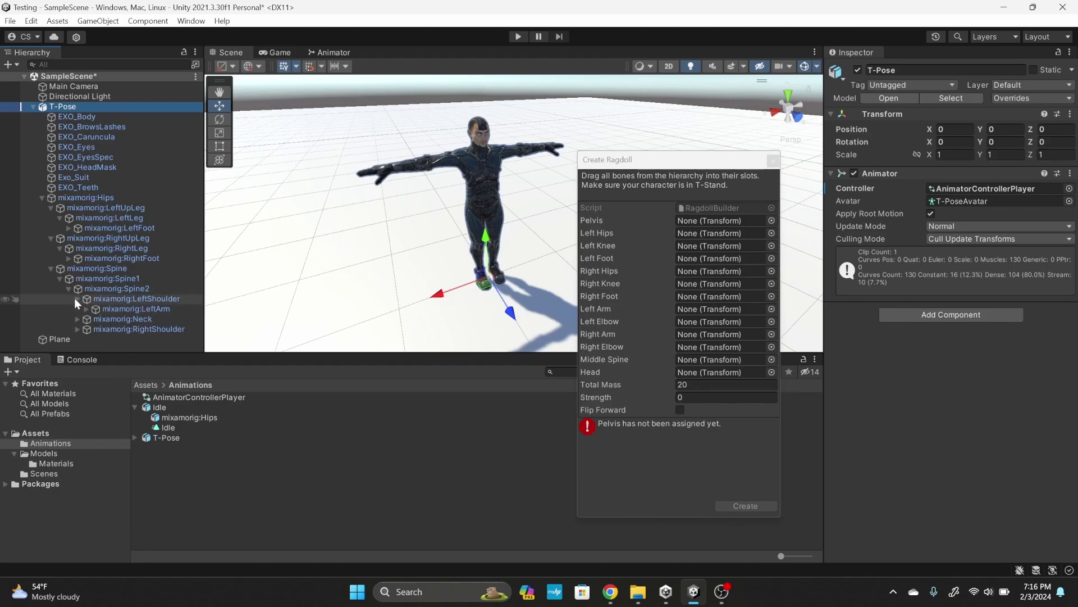
{"action": "left_click", "coordinate": [77, 329]}
{"action": "left_click", "coordinate": [86, 339]}
{"action": "left_click", "coordinate": [86, 309]}
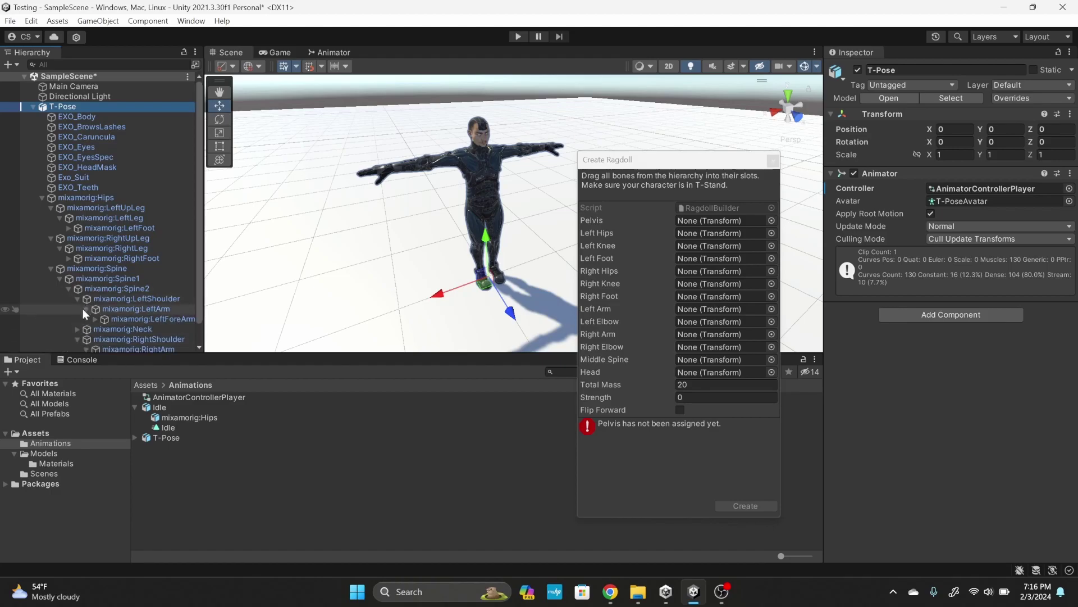
{"action": "left_click", "coordinate": [78, 329]}
{"action": "left_click", "coordinate": [86, 339]}
{"action": "left_click", "coordinate": [84, 339]}
{"action": "scroll", "coordinate": [171, 211], "scroll_direction": "down", "scroll_amount": 3}
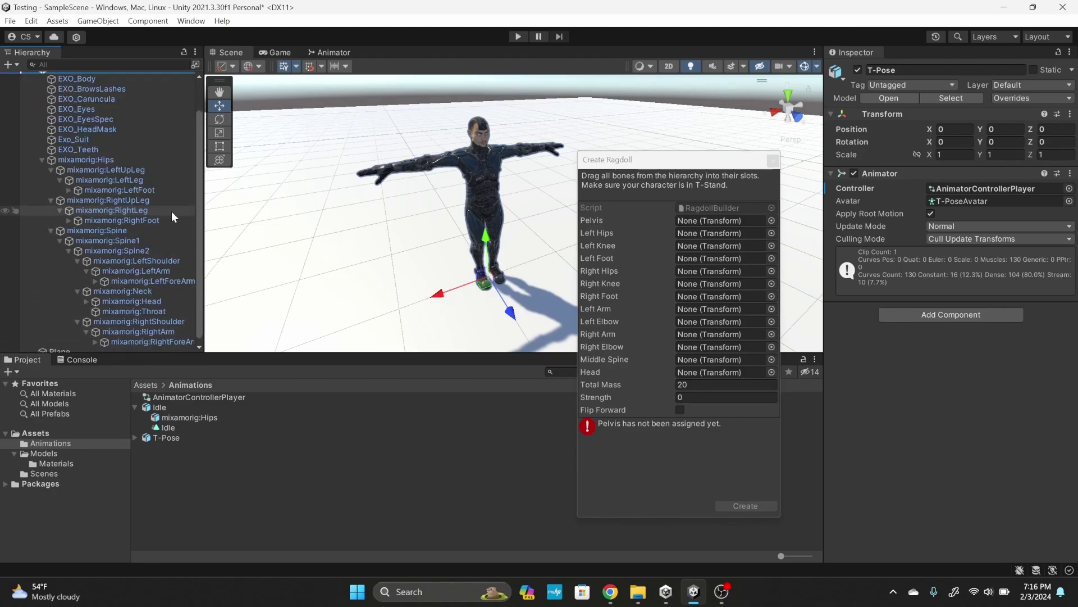
Assign mixamorig:Hips to the ragdoll's Pelvis, and the UpLeg, Leg and Foot bones to the Hips, Knee and Foot slots on both sides
{"action": "left_click_drag", "start_coordinate": [200, 240], "coordinate": [231, 241]}
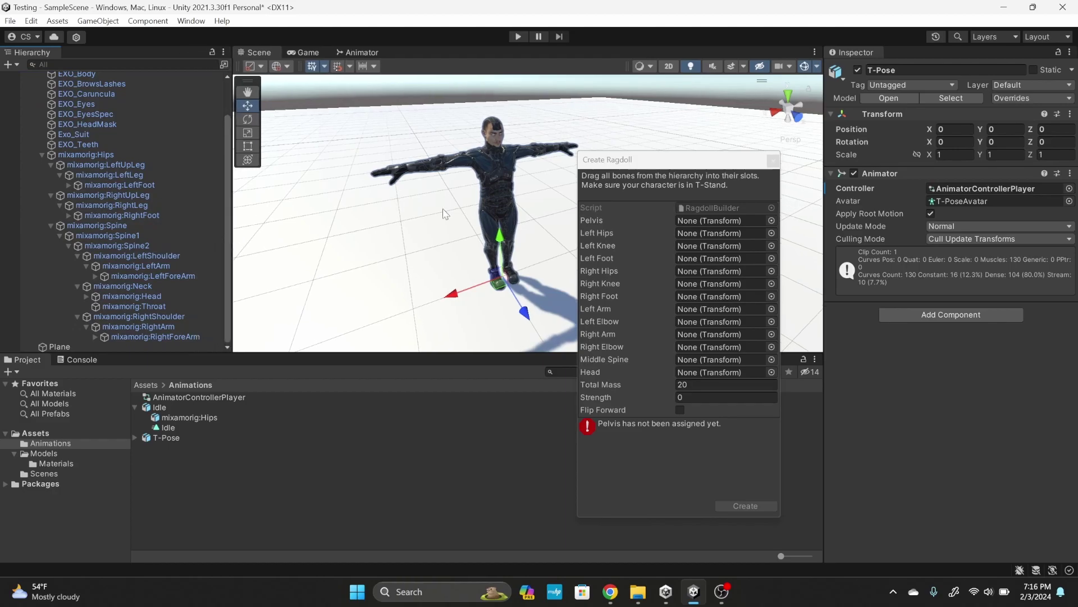
{"action": "left_click_drag", "start_coordinate": [613, 162], "coordinate": [263, 99]}
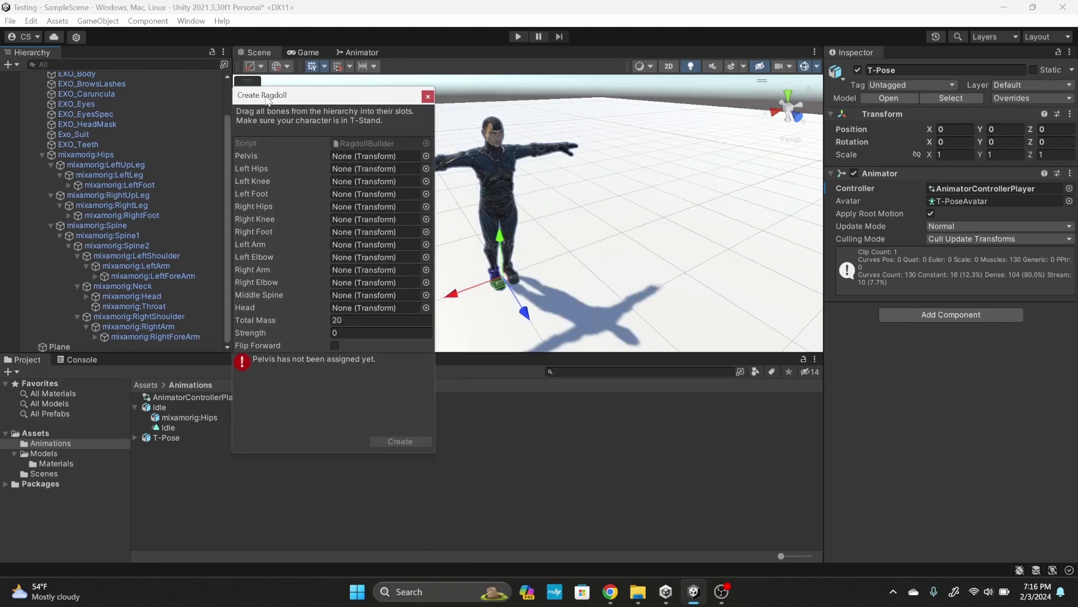
{"action": "left_click_drag", "start_coordinate": [115, 157], "coordinate": [359, 153]}
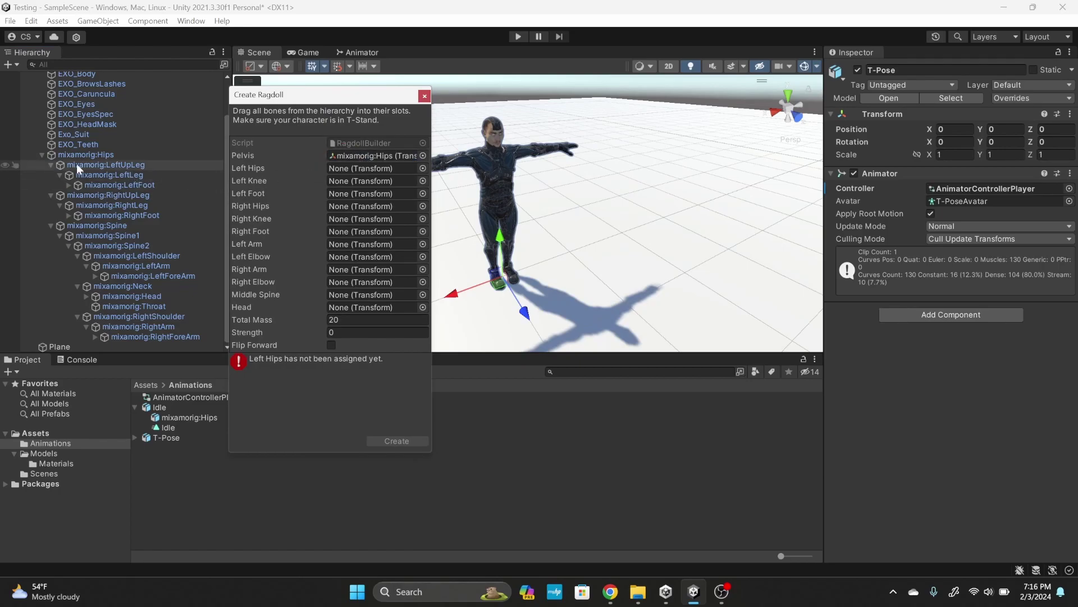
{"action": "left_click_drag", "start_coordinate": [142, 168], "coordinate": [349, 171]}
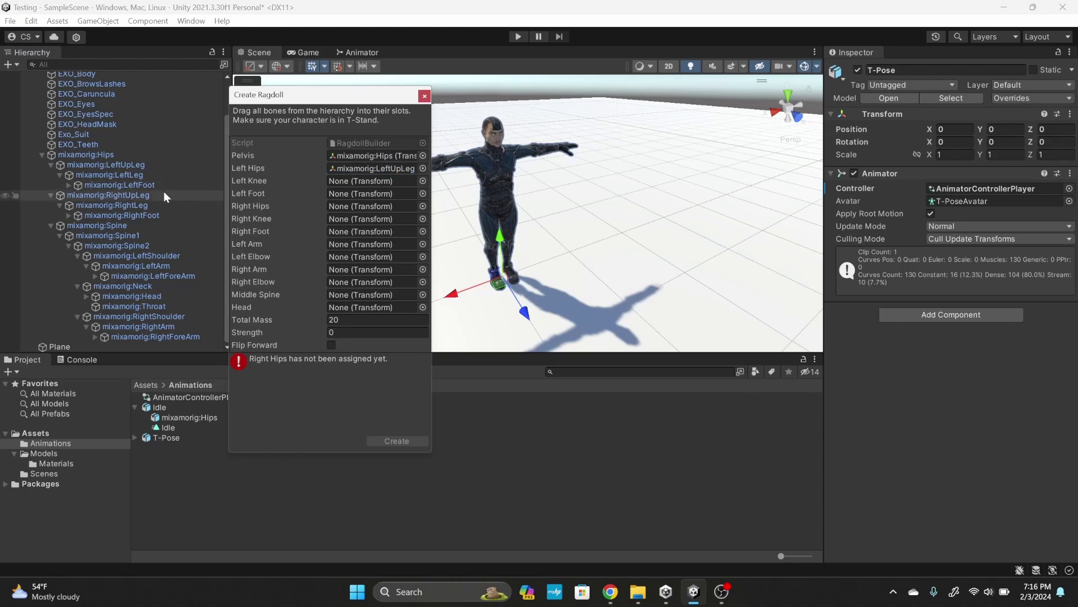
{"action": "left_click_drag", "start_coordinate": [133, 177], "coordinate": [348, 193]}
{"action": "left_click_drag", "start_coordinate": [143, 195], "coordinate": [348, 206]}
{"action": "left_click_drag", "start_coordinate": [110, 204], "coordinate": [360, 229]}
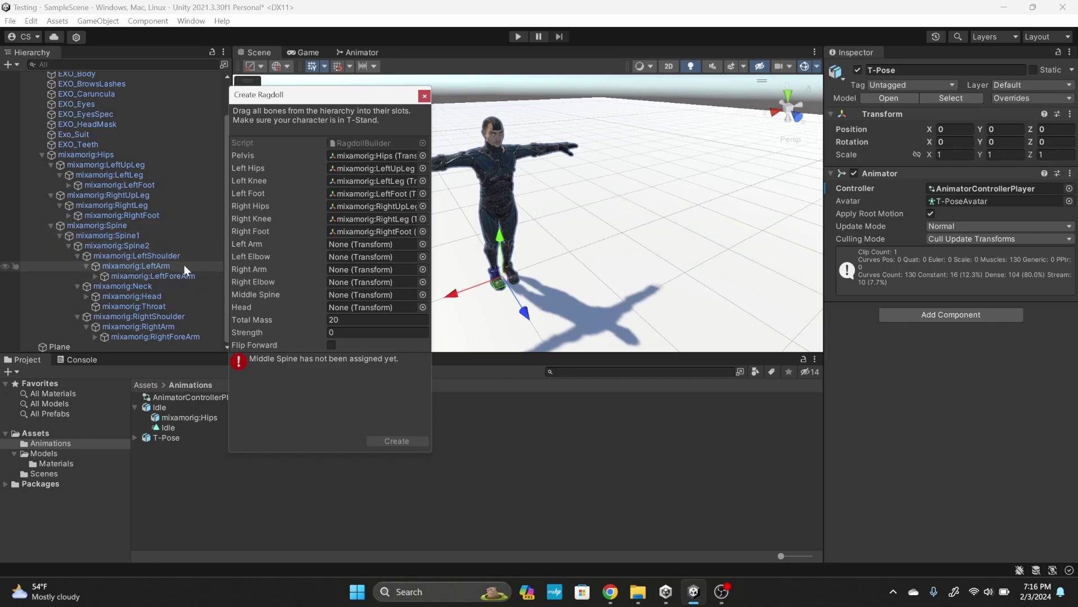
Assign the LeftArm, LeftForeArm, RightArm and RightForeArm bones to the ragdoll's Arm and Elbow slots on both sides
{"action": "left_click_drag", "start_coordinate": [169, 267], "coordinate": [362, 244]}
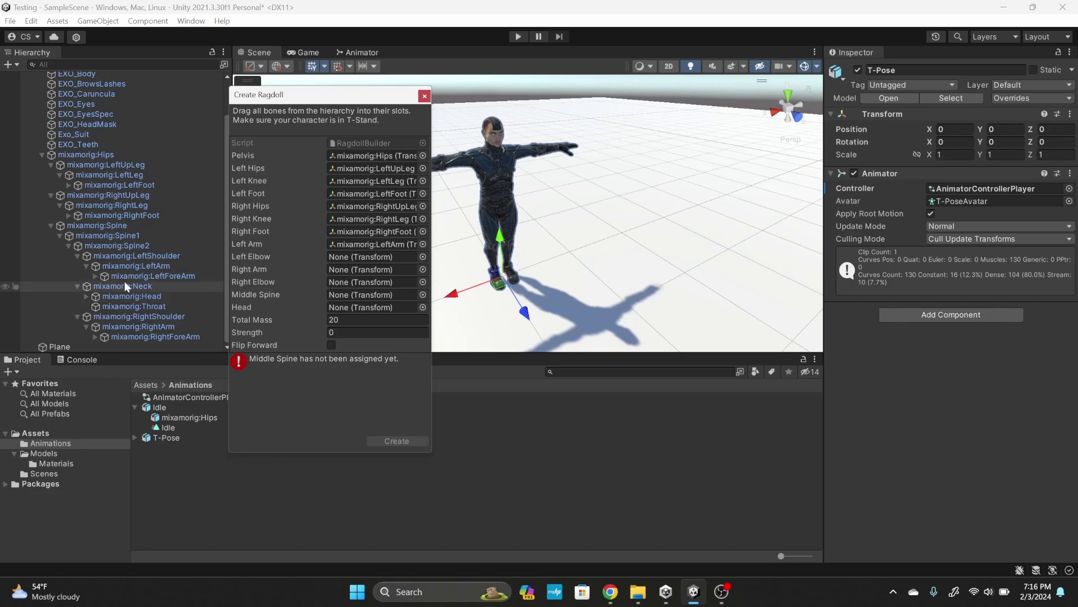
{"action": "left_click_drag", "start_coordinate": [126, 278], "coordinate": [376, 254]}
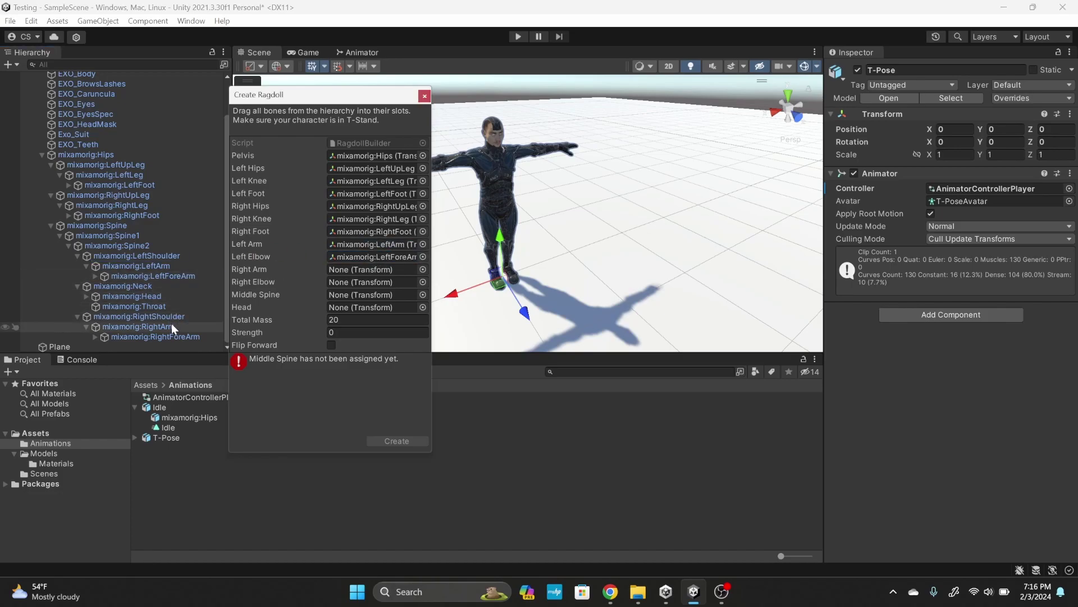
{"action": "left_click_drag", "start_coordinate": [172, 326], "coordinate": [357, 274]}
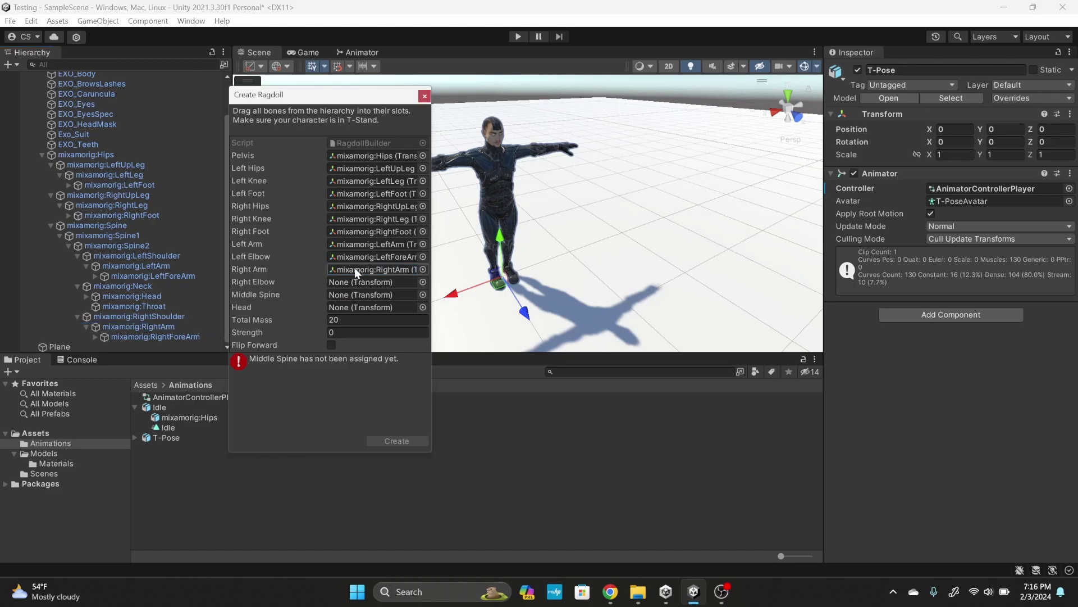
{"action": "left_click_drag", "start_coordinate": [199, 338], "coordinate": [353, 282]}
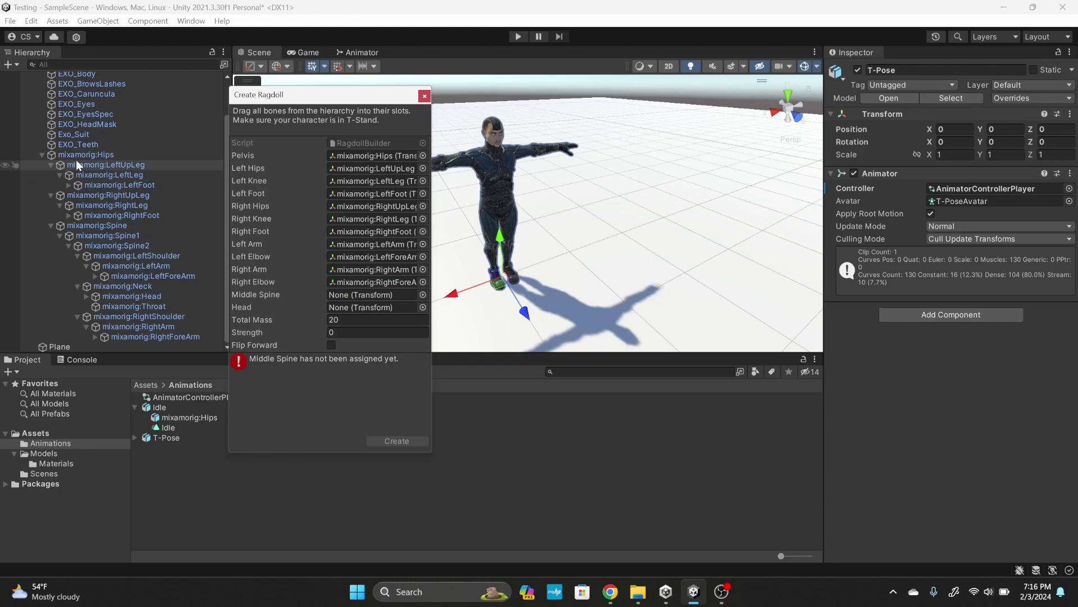
Assign mixamorig:Spine to the ragdoll's Middle Spine and mixamorig:Head to its Head slot
{"action": "left_click", "coordinate": [116, 225]}
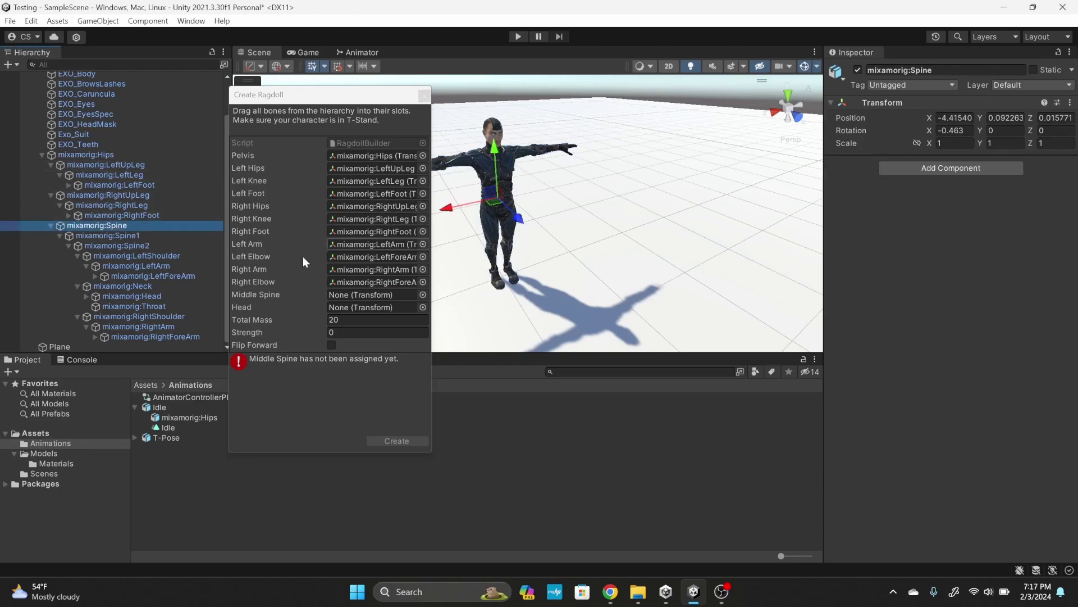
{"action": "left_click_drag", "start_coordinate": [116, 227], "coordinate": [351, 300]}
{"action": "left_click", "coordinate": [120, 224]}
{"action": "left_click", "coordinate": [132, 238]}
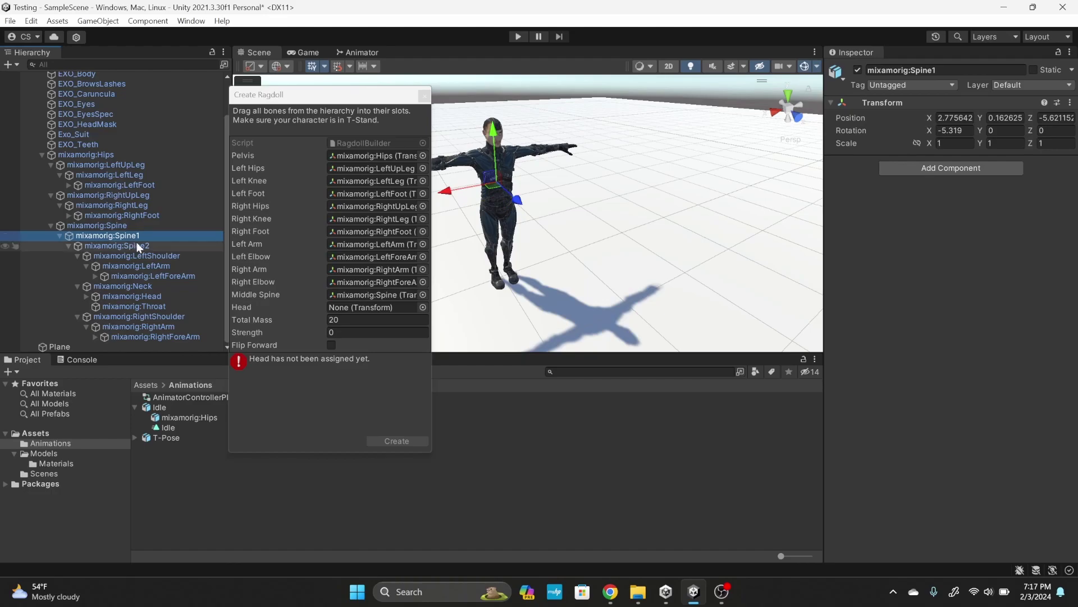
{"action": "left_click", "coordinate": [137, 245]}
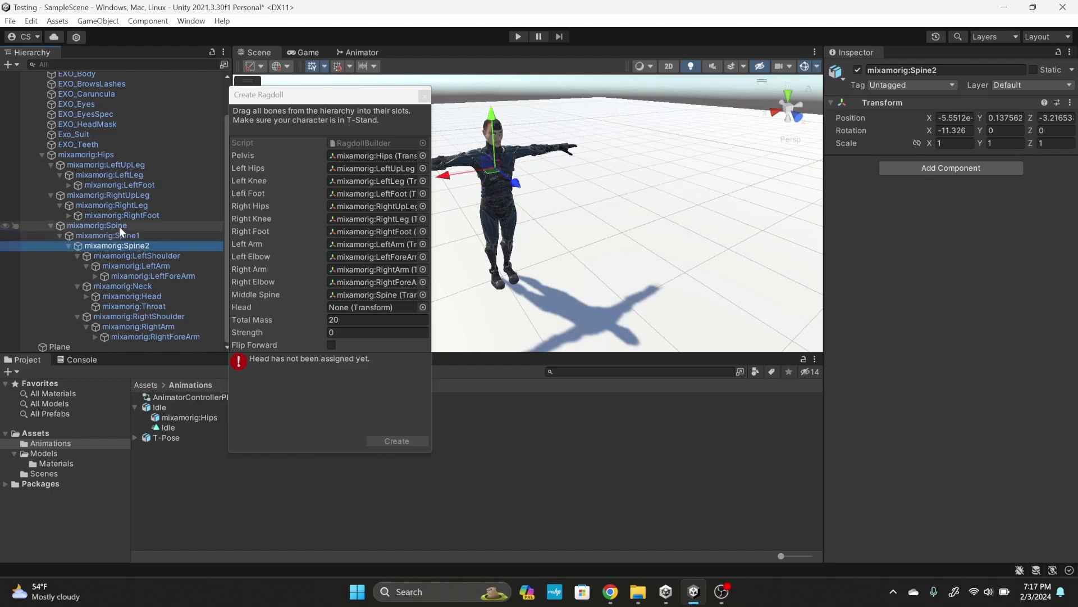
{"action": "left_click", "coordinate": [120, 226]}
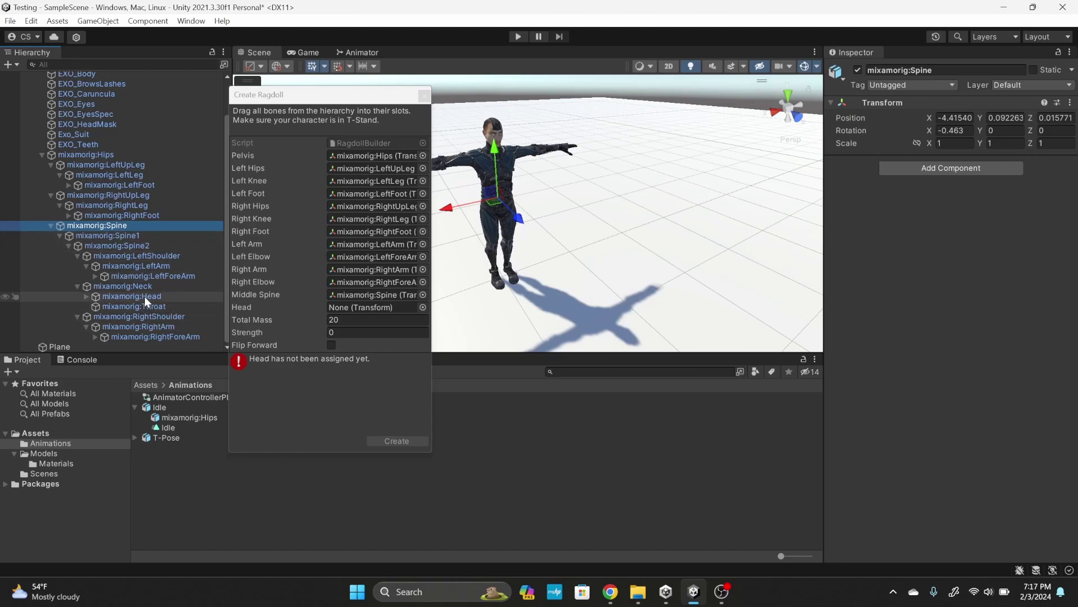
{"action": "left_click_drag", "start_coordinate": [158, 295], "coordinate": [348, 308]}
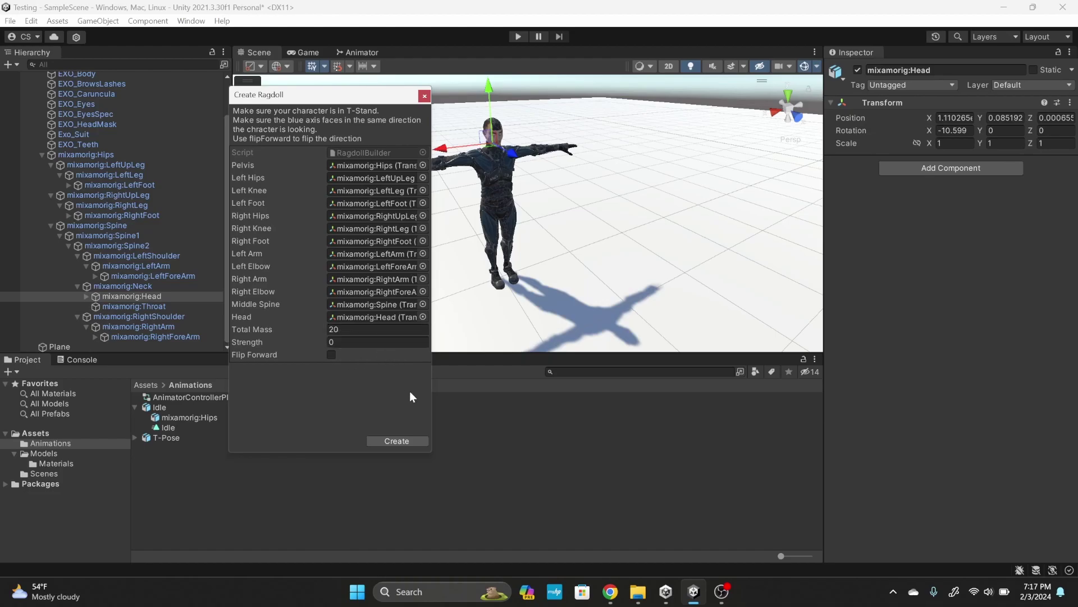
Create the ragdoll and inspect its colliders on the T-Pose character from the front
{"action": "left_click", "coordinate": [397, 440]}
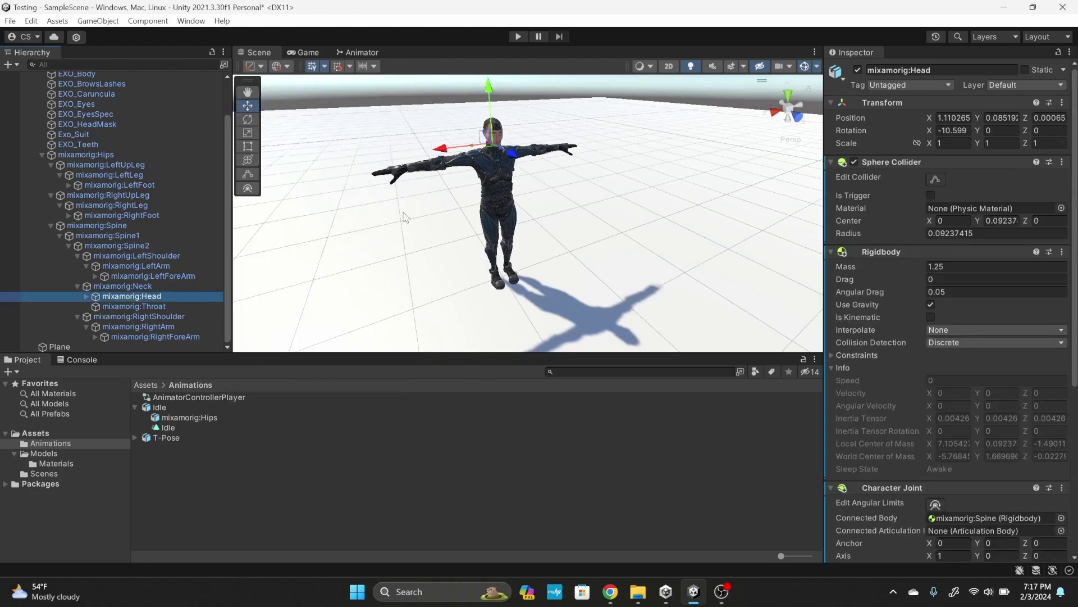
{"action": "scroll", "coordinate": [100, 255], "scroll_direction": "up", "scroll_amount": 3}
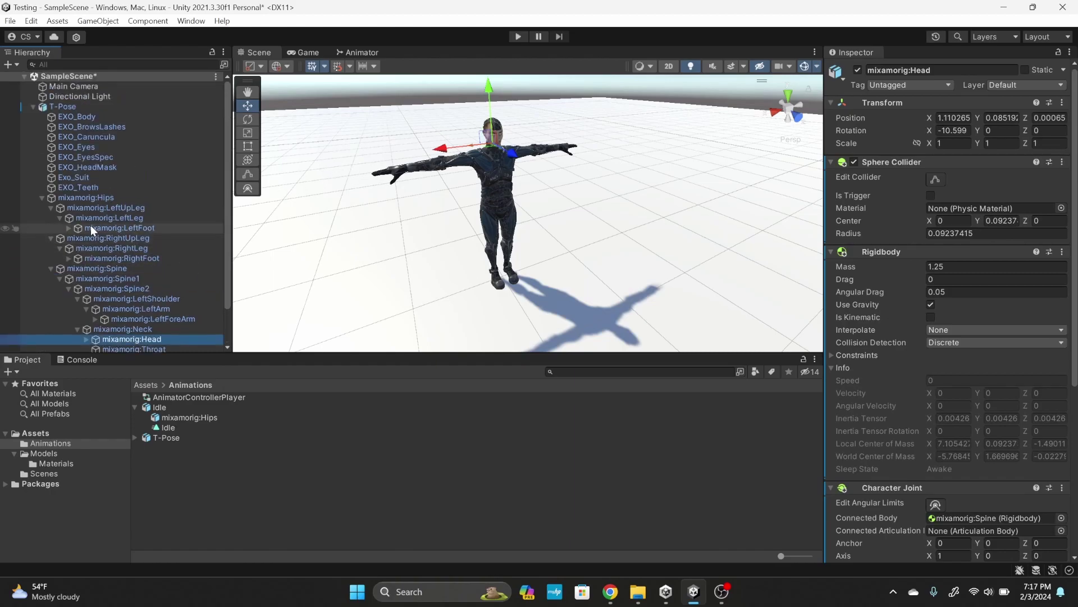
{"action": "left_click", "coordinate": [42, 106]}
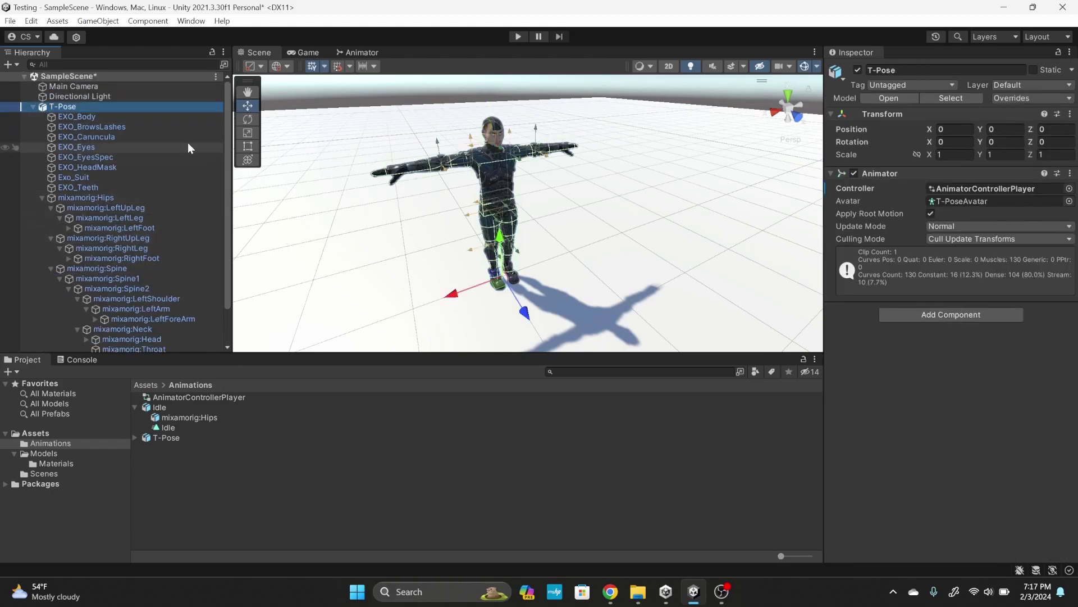
{"action": "key", "text": "w"}
{"action": "right_click_drag", "start_coordinate": [529, 282], "coordinate": [503, 201]}
{"action": "key", "text": "s"}
{"action": "key", "text": "w"}
{"action": "key", "text": "s"}
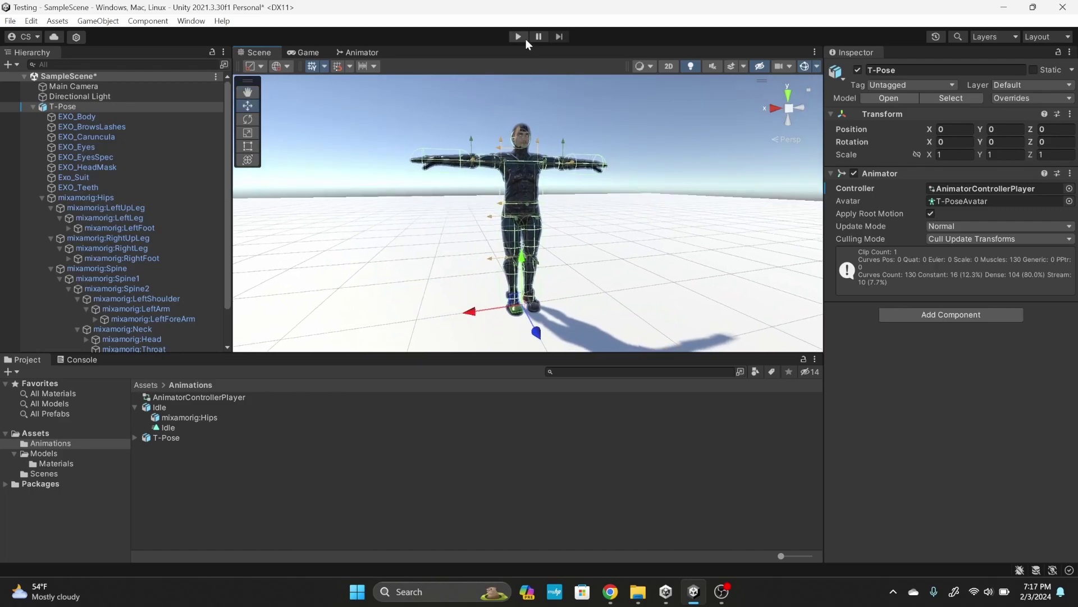
Test the ragdoll in play mode with the T-Pose character's Animator disabled, and re-enable the Animator after stopping
{"action": "left_click", "coordinate": [847, 174]}
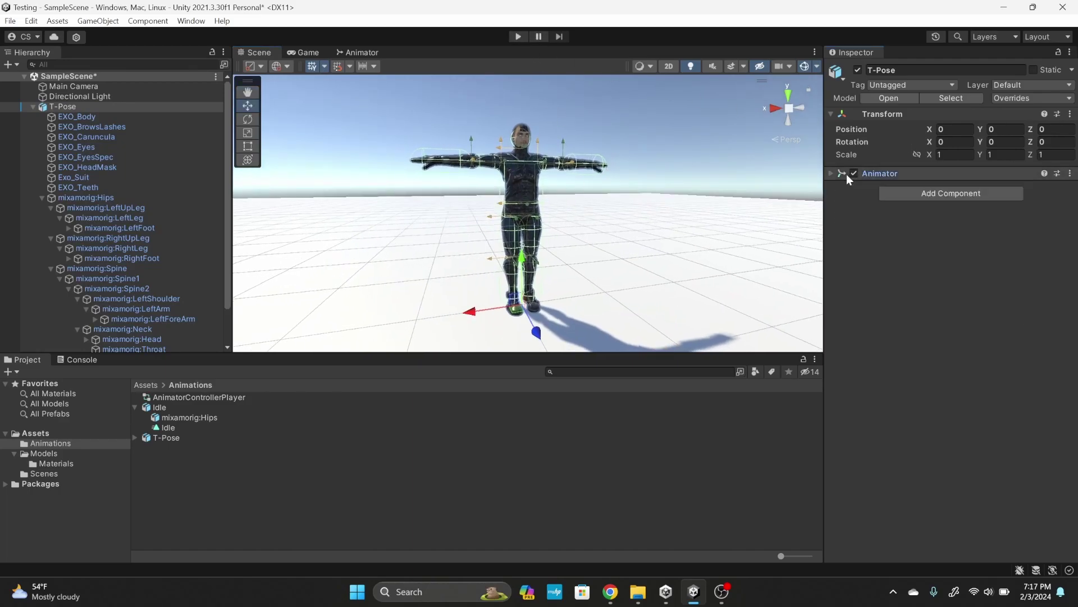
{"action": "left_click", "coordinate": [852, 171]}
{"action": "left_click", "coordinate": [831, 173]}
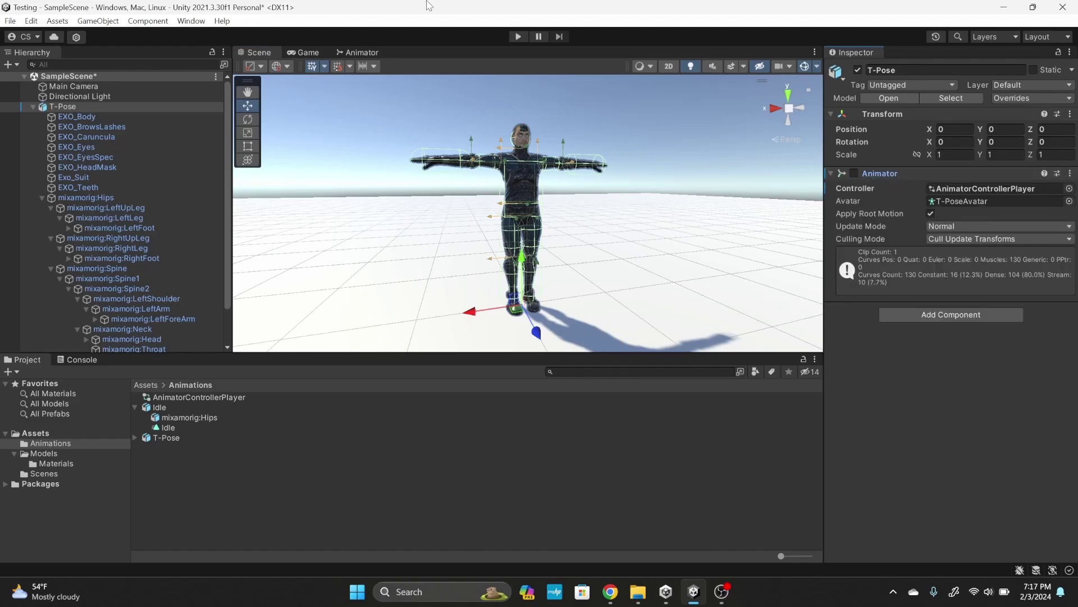
{"action": "left_click", "coordinate": [518, 37]}
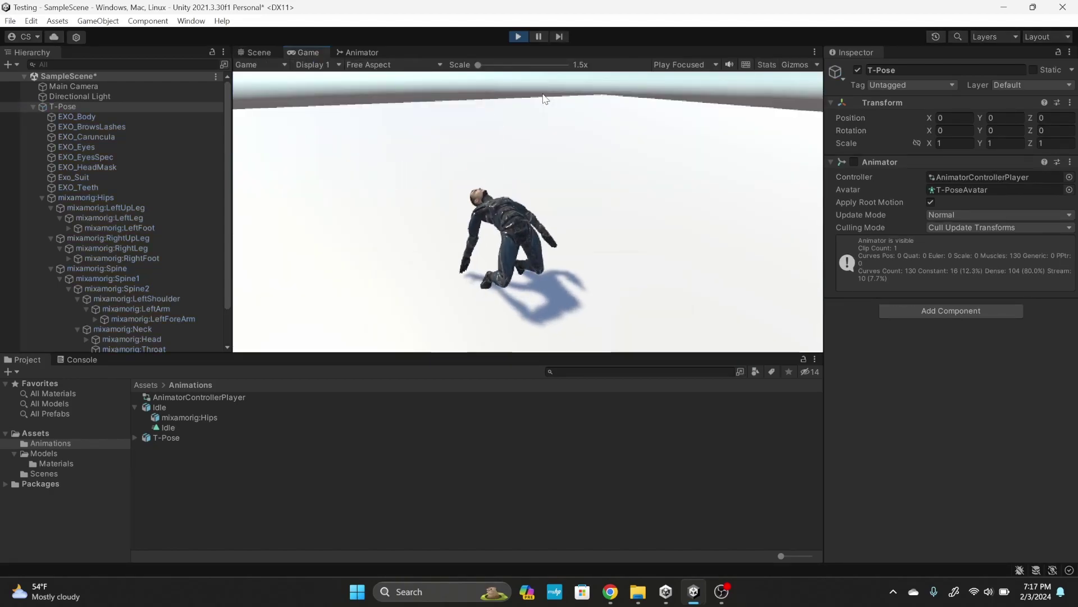
{"action": "left_click", "coordinate": [519, 36]}
{"action": "left_click", "coordinate": [854, 174]}
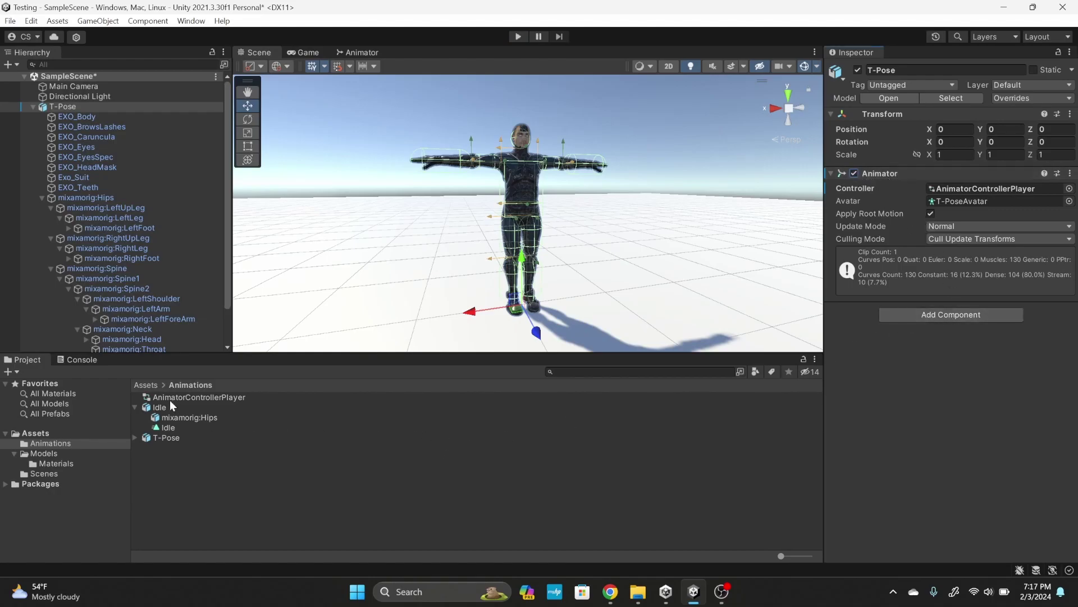
Create a folder named Scripts in the Assets root
{"action": "left_click", "coordinate": [149, 386]}
{"action": "left_click", "coordinate": [168, 416]}
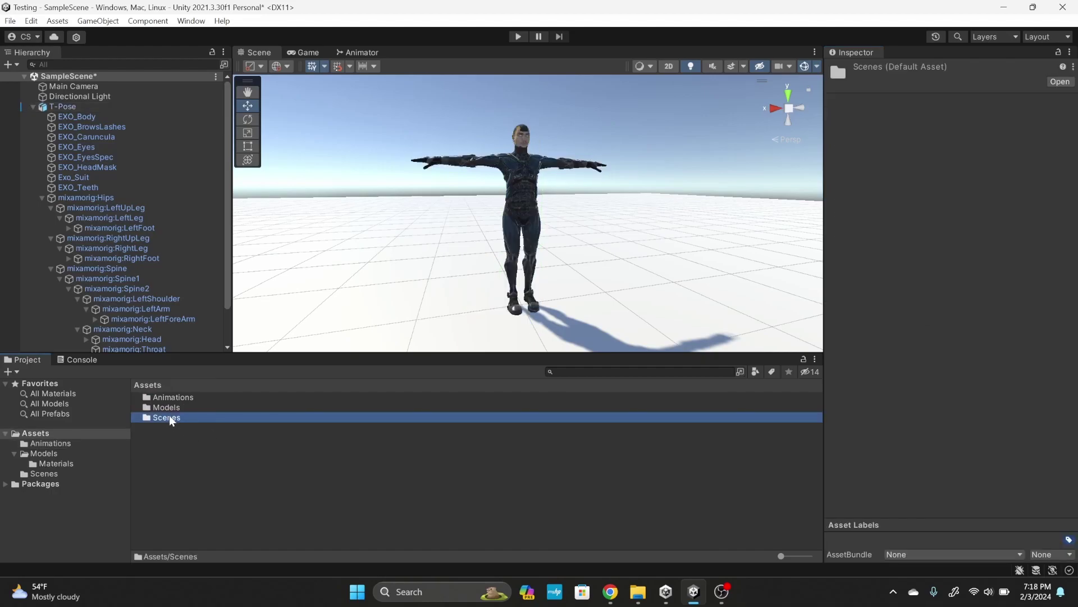
{"action": "right_click", "coordinate": [168, 446]}
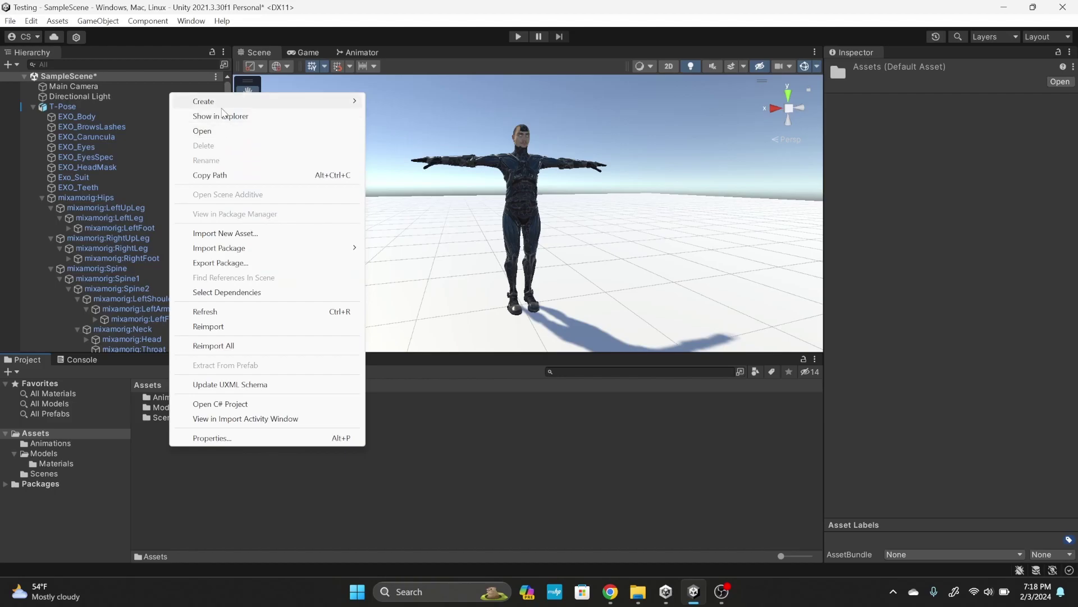
{"action": "mouse_move", "coordinate": [235, 101]}
{"action": "left_click", "coordinate": [397, 25]}
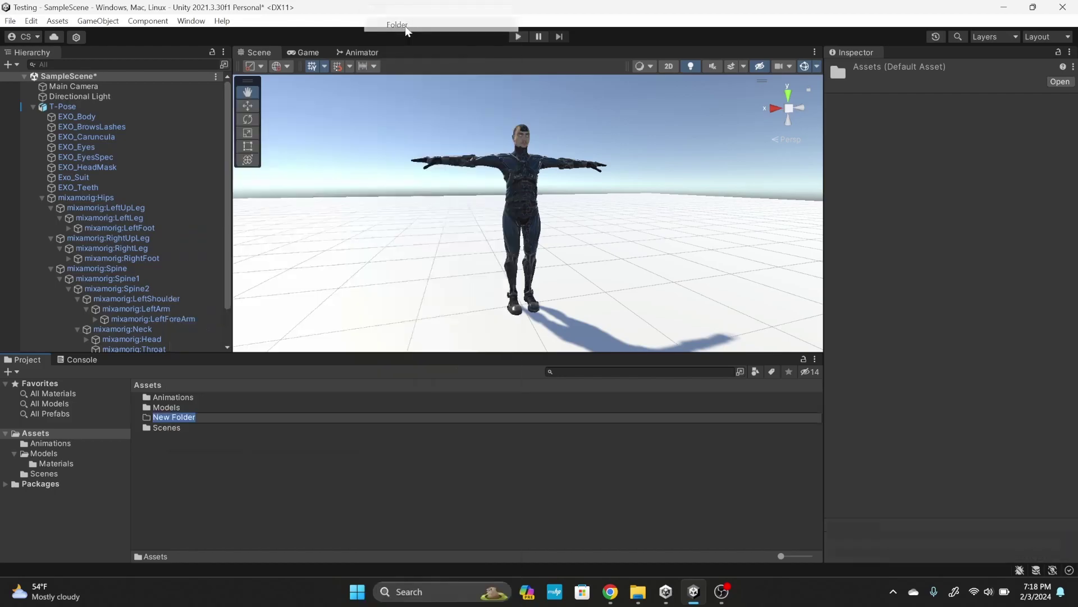
{"action": "type", "text": "A"}
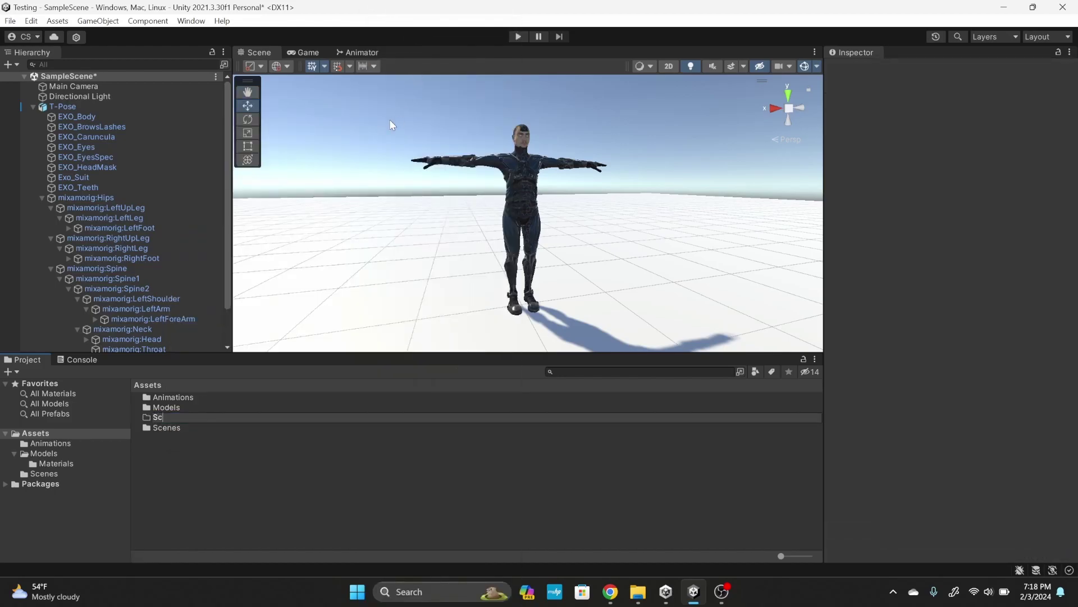
{"action": "type", "text": "cripts"}
{"action": "key", "text": "Return"}
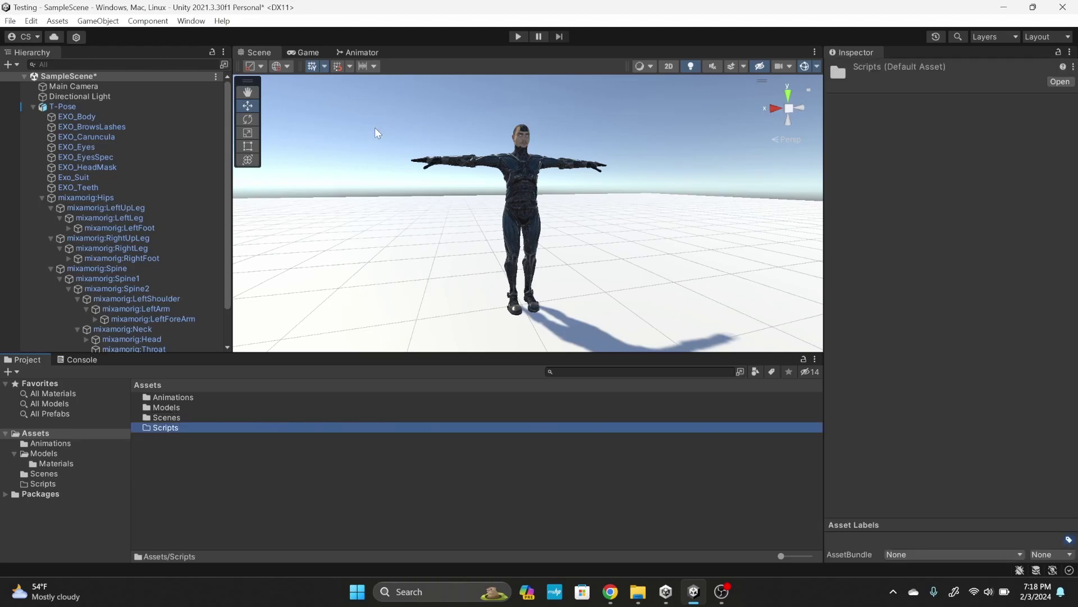
Create a C# script named RagdollController in the Scripts folder and open it in Visual Studio
{"action": "key", "text": "Return"}
{"action": "right_click", "coordinate": [243, 462]}
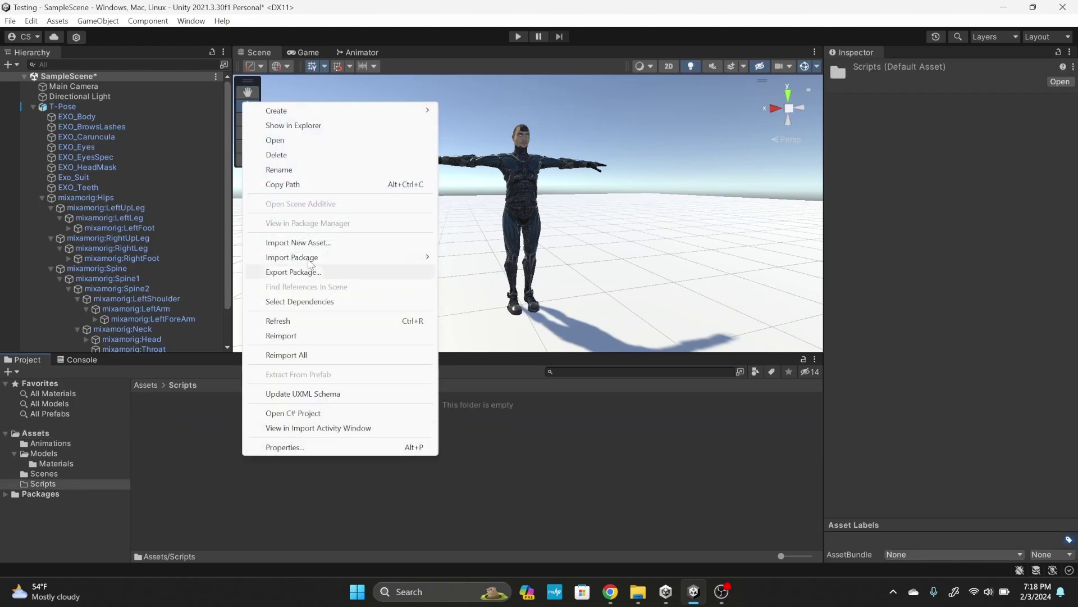
{"action": "mouse_move", "coordinate": [325, 111]}
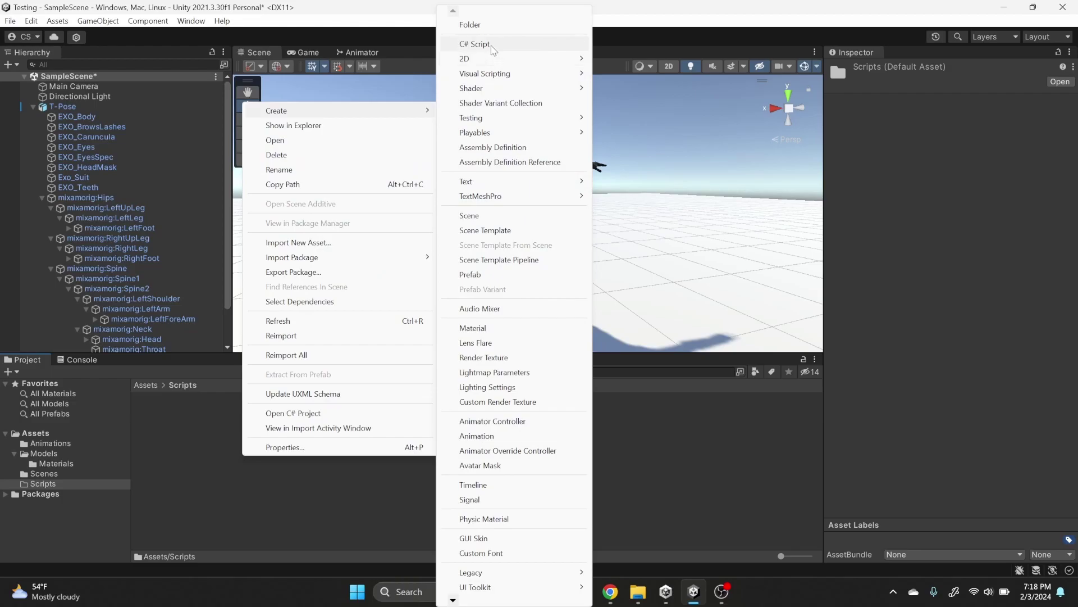
{"action": "left_click", "coordinate": [475, 44]}
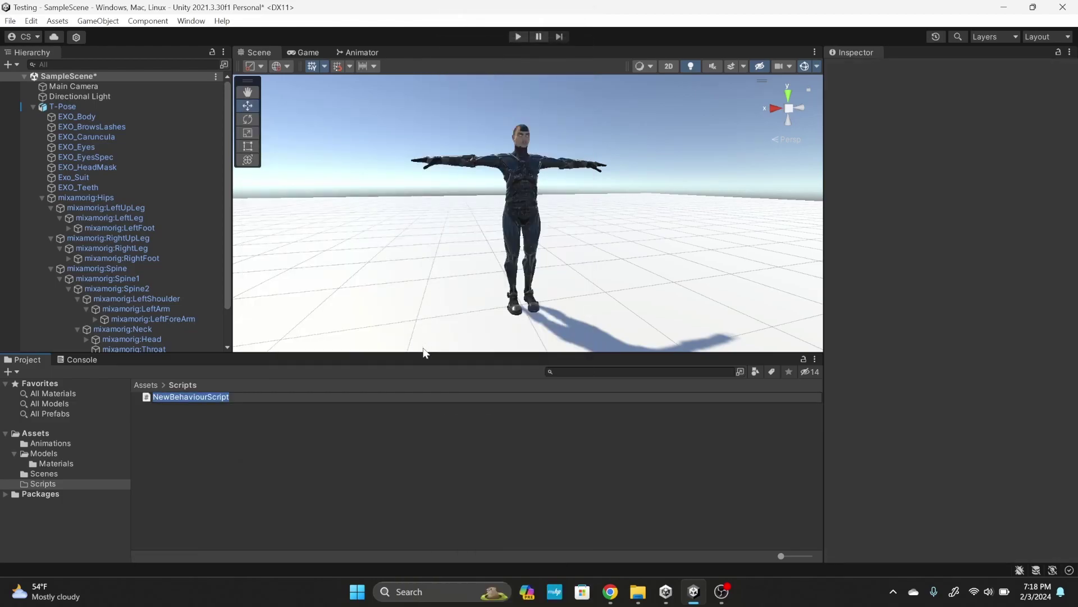
{"action": "type", "text": "R"}
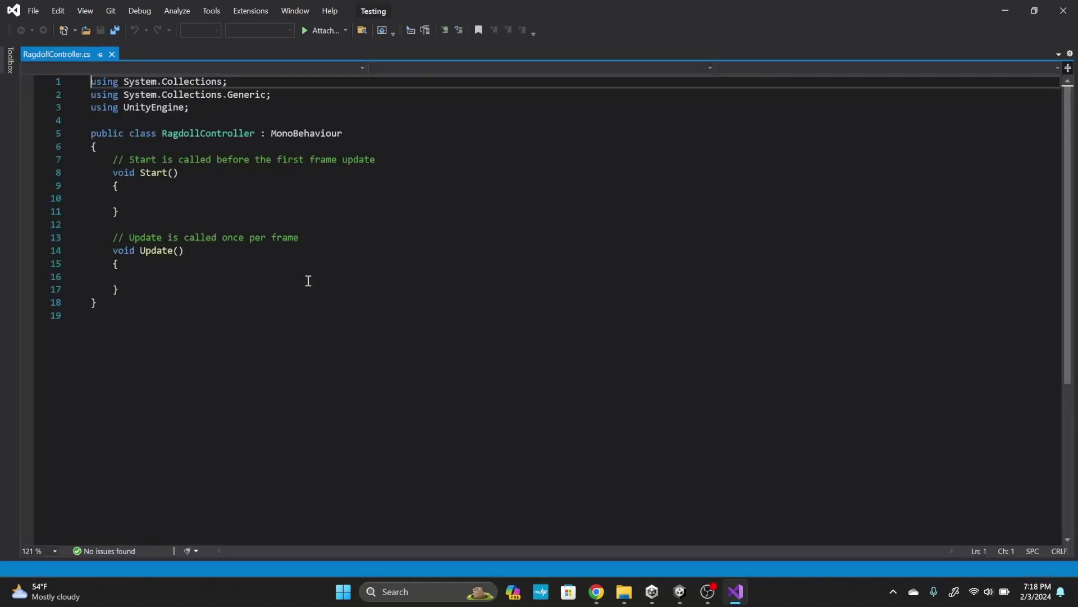
Declare the field "public Animator animator;" at the start of the RagdollController class and save the script
{"action": "left_click", "coordinate": [230, 146]}
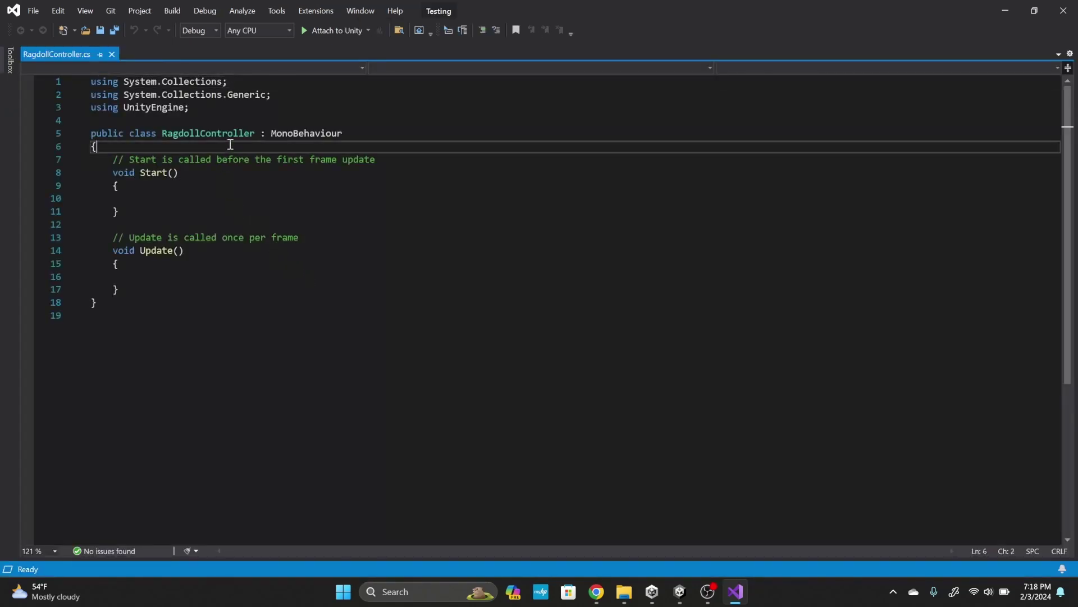
{"action": "key", "text": "Return"}
{"action": "key", "text": "Return"}
{"action": "key", "text": "Up"}
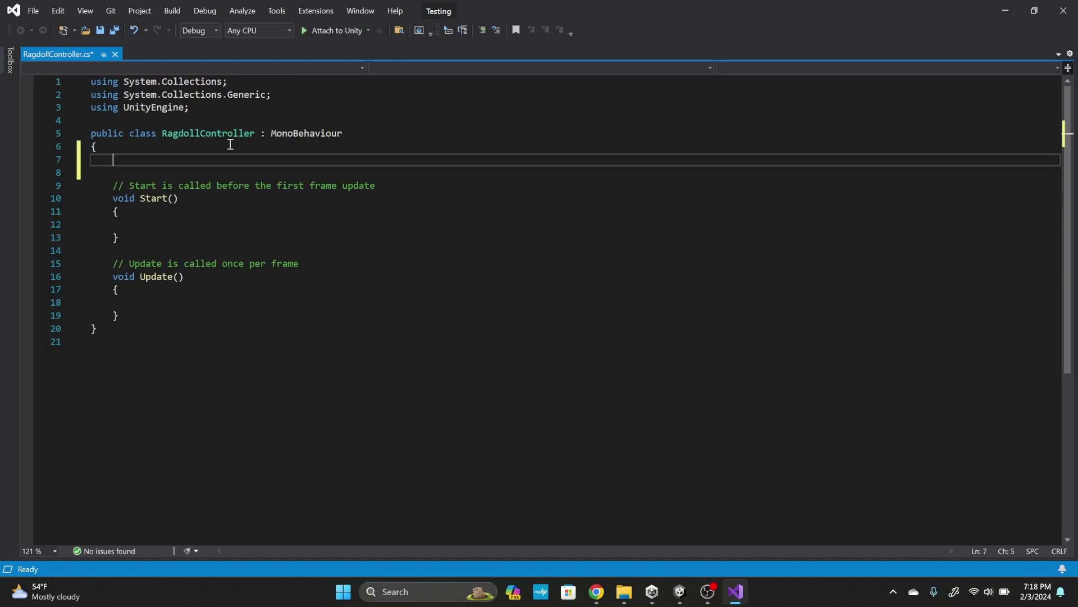
{"action": "type", "text": "public"}
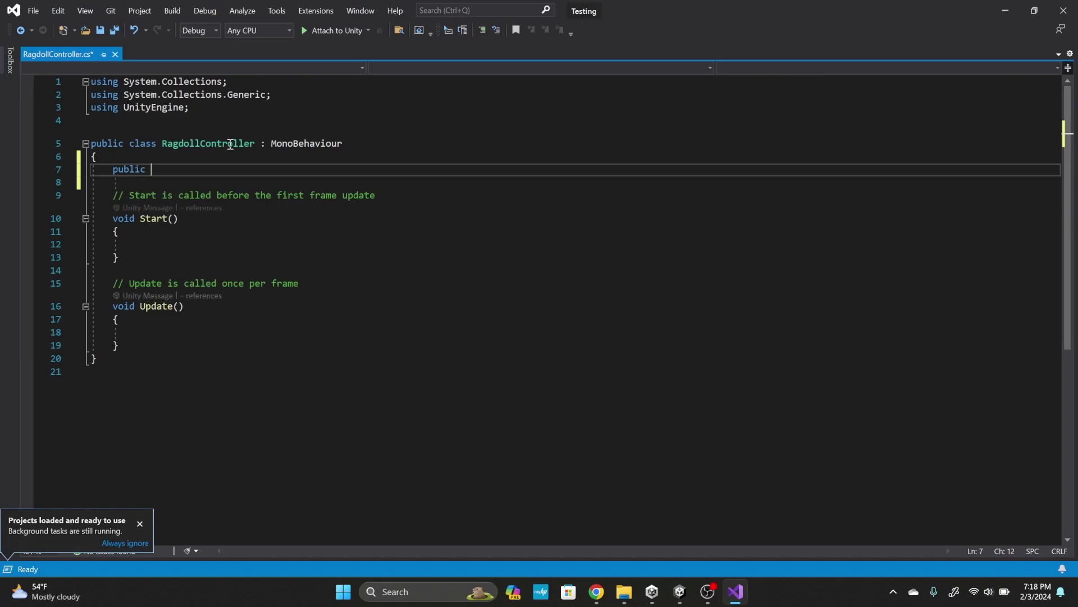
{"action": "type", "text": "anmim"}
{"action": "key", "text": "BackSpace"}
{"action": "key", "text": "BackSpace"}
{"action": "key", "text": "BackSpace"}
{"action": "type", "text": "imator"}
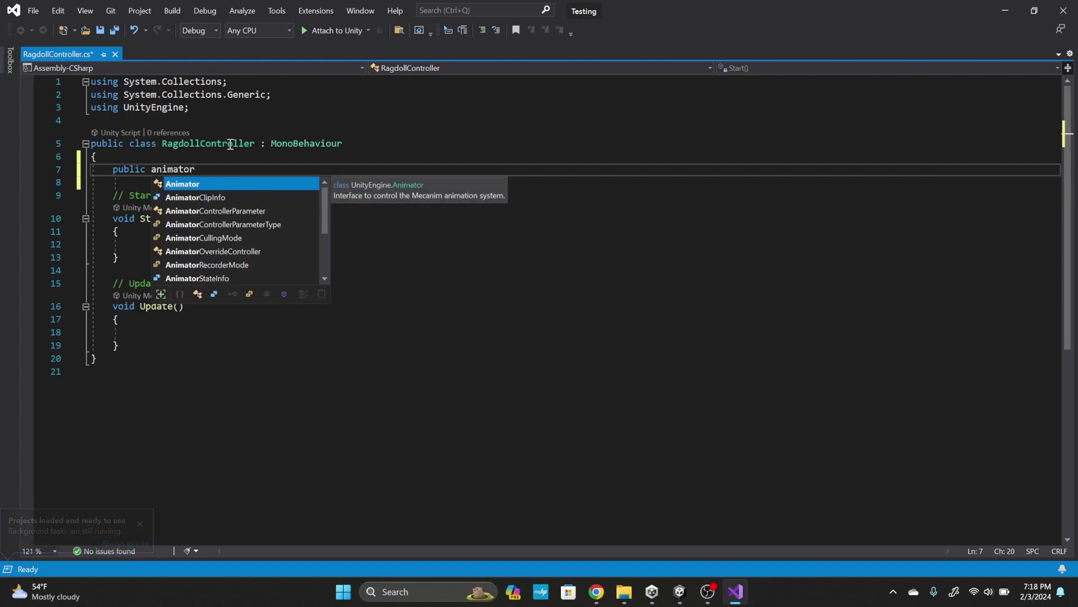
{"action": "type", "text": " animator;"}
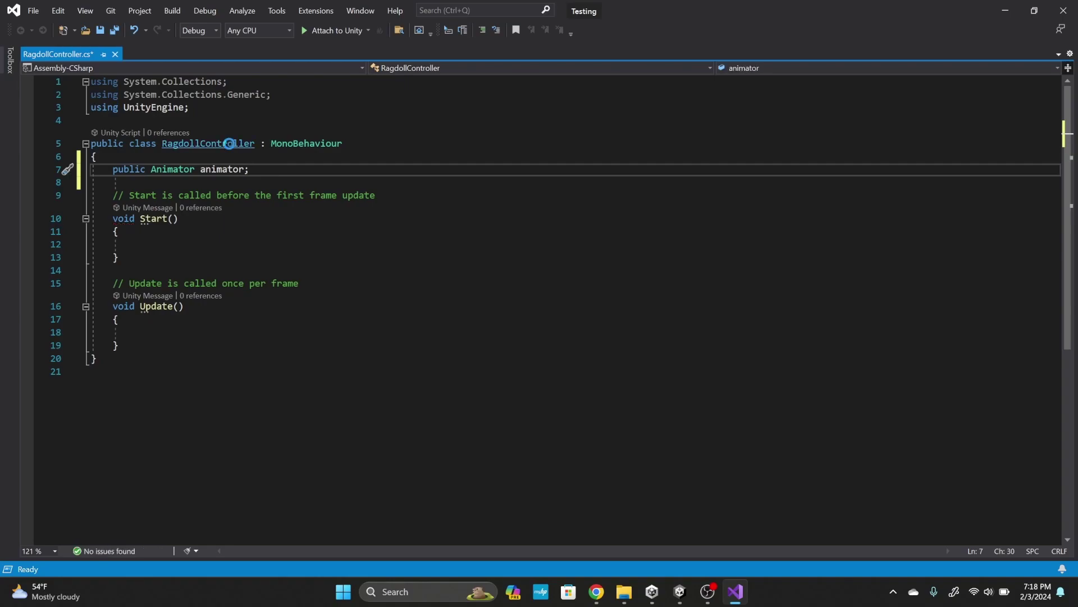
{"action": "key", "text": "ctrl+s"}
Add an if condition in Update() that checks Input.GetKeyDown(KeyCode.L)
{"action": "left_click", "coordinate": [264, 330]}
{"action": "type", "text": "if"}
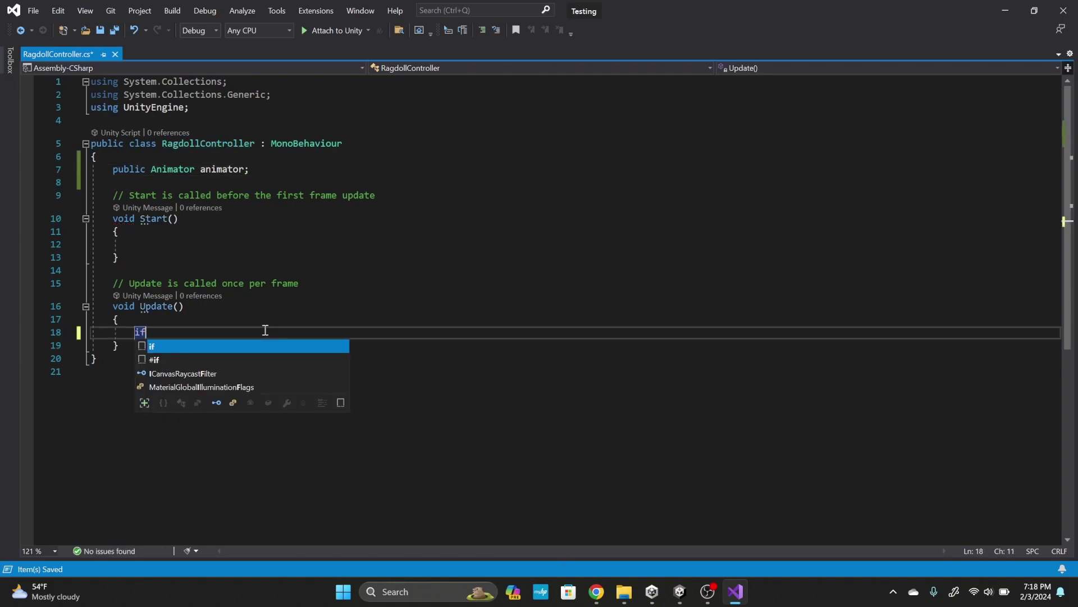
{"action": "type", "text": "(Input.getkey"}
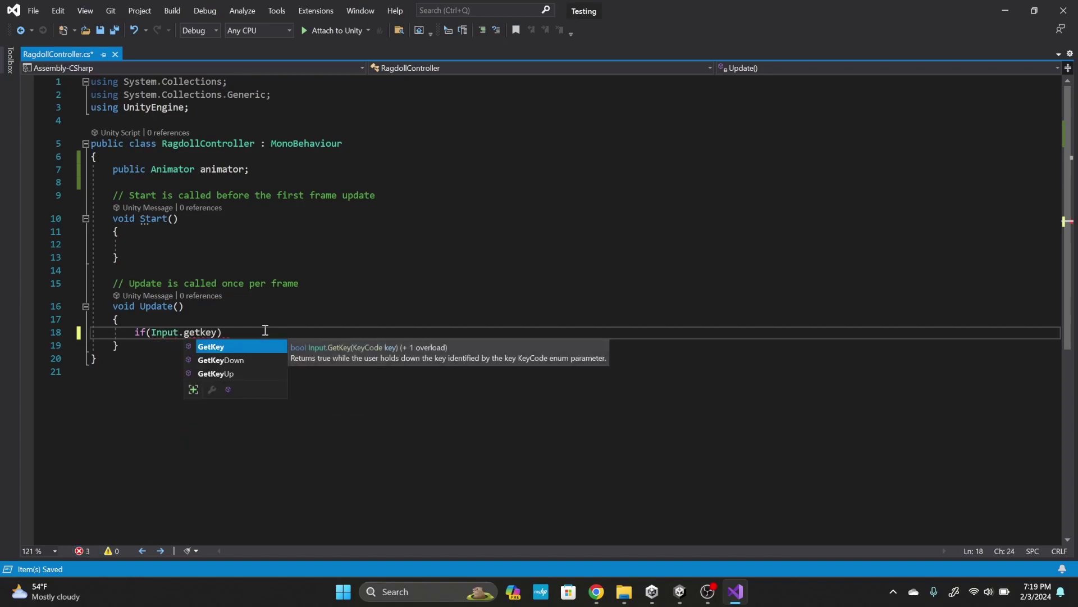
{"action": "key", "text": "Down"}
{"action": "key", "text": "Tab"}
{"action": "type", "text": "(KeyCo"}
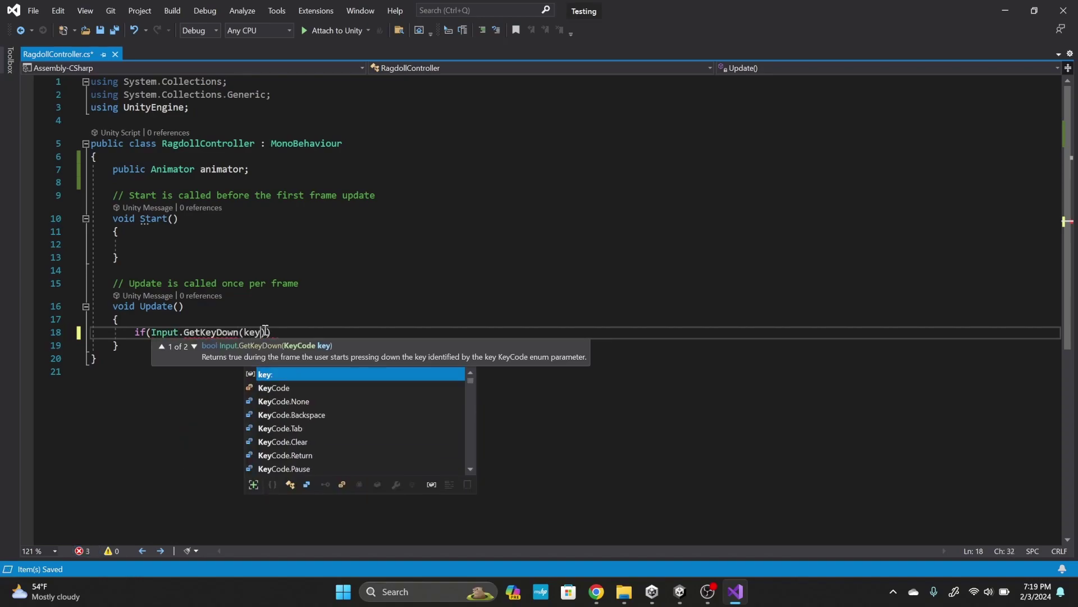
{"action": "key", "text": "Tab"}
{"action": "type", "text": ".1"}
{"action": "key", "text": "Tab"}
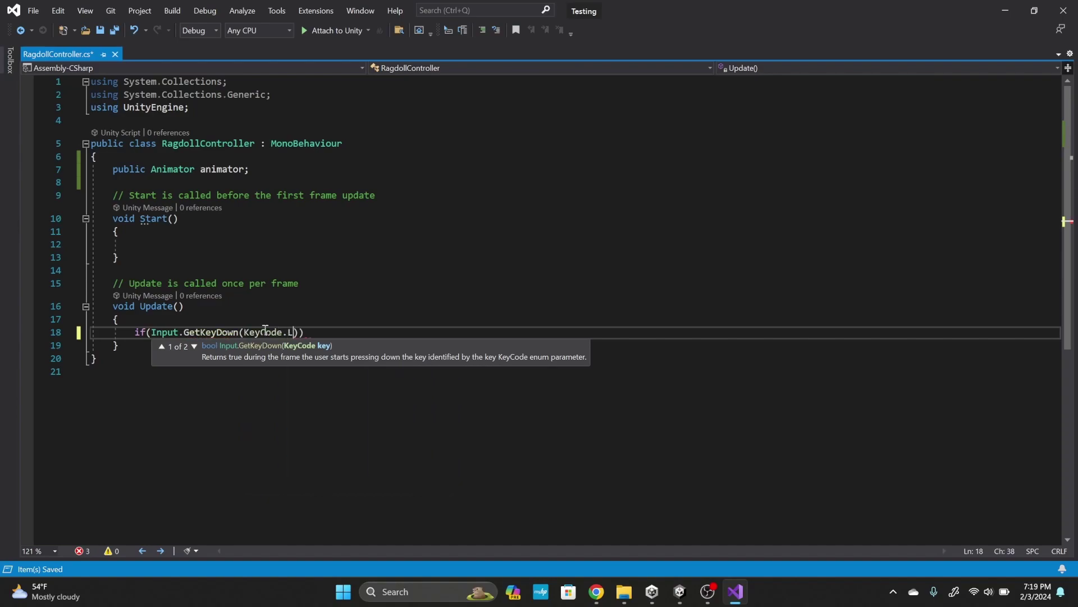
Give the KeyCode.L if condition in Update() an empty body enclosed in braces
{"action": "key", "text": "Right"}
{"action": "key", "text": "Right"}
{"action": "key", "text": "Return"}
{"action": "type", "text": "{"}
{"action": "key", "text": "Return"}
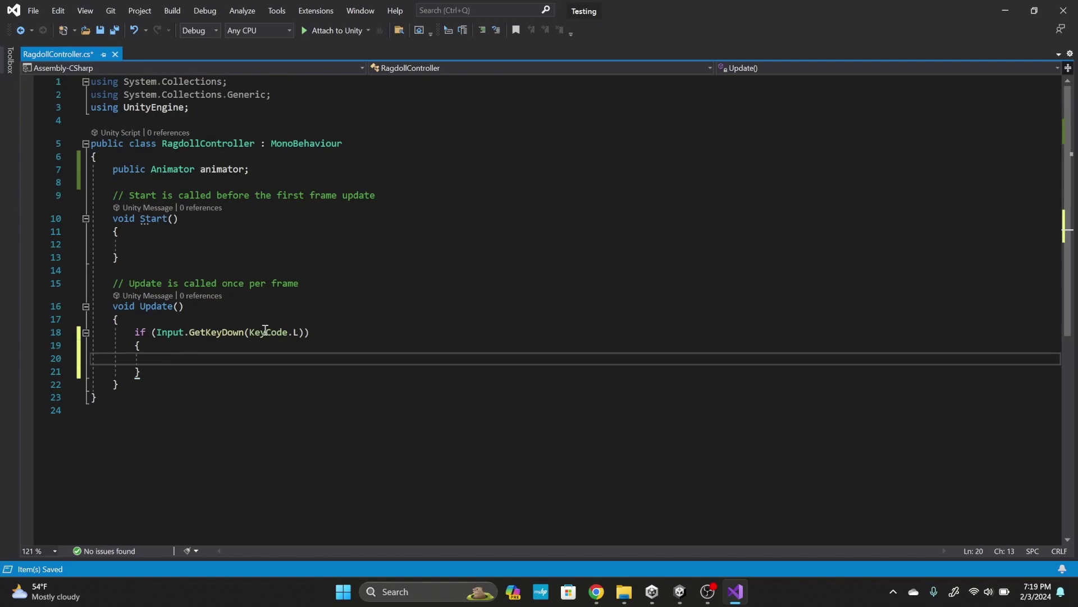
Write "animator.enabled = false;" inside the if block and save the script
{"action": "type", "text": "anim"}
{"action": "key", "text": "Tab"}
{"action": "type", "text": ".ene"}
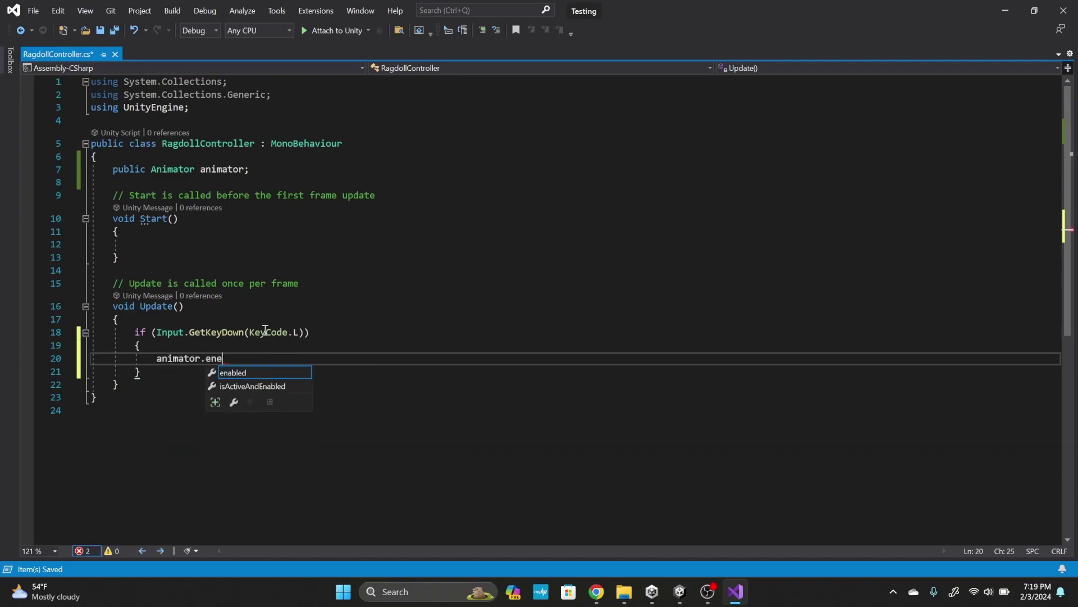
{"action": "key", "text": "Tab"}
{"action": "type", "text": "= fa"}
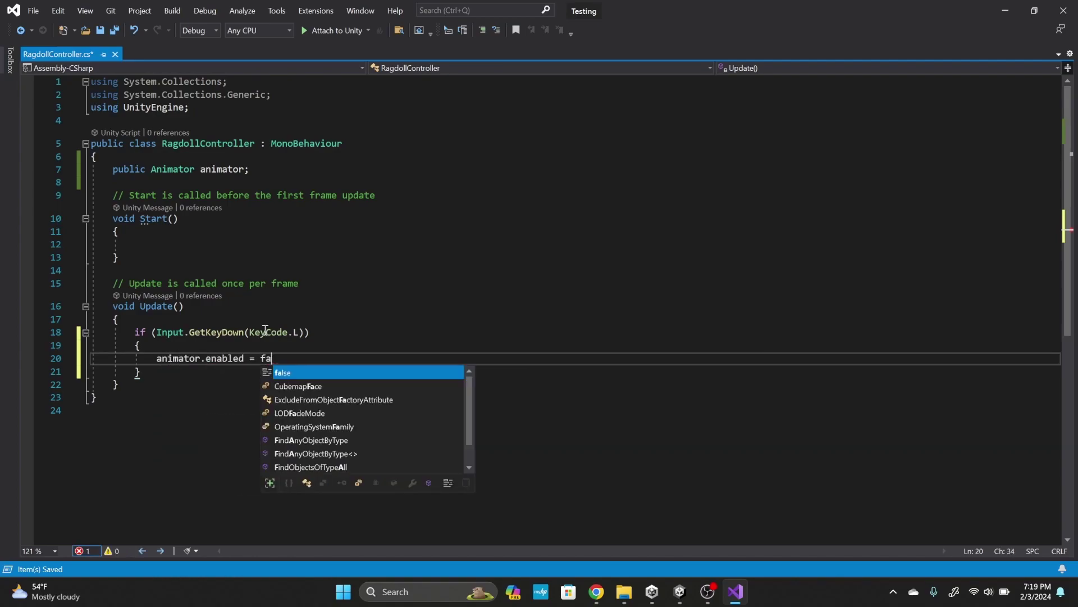
{"action": "type", "text": "lse;"}
{"action": "key", "text": "ctrl+s"}
{"action": "scroll", "coordinate": [301, 268], "scroll_direction": "down", "scroll_amount": 1}
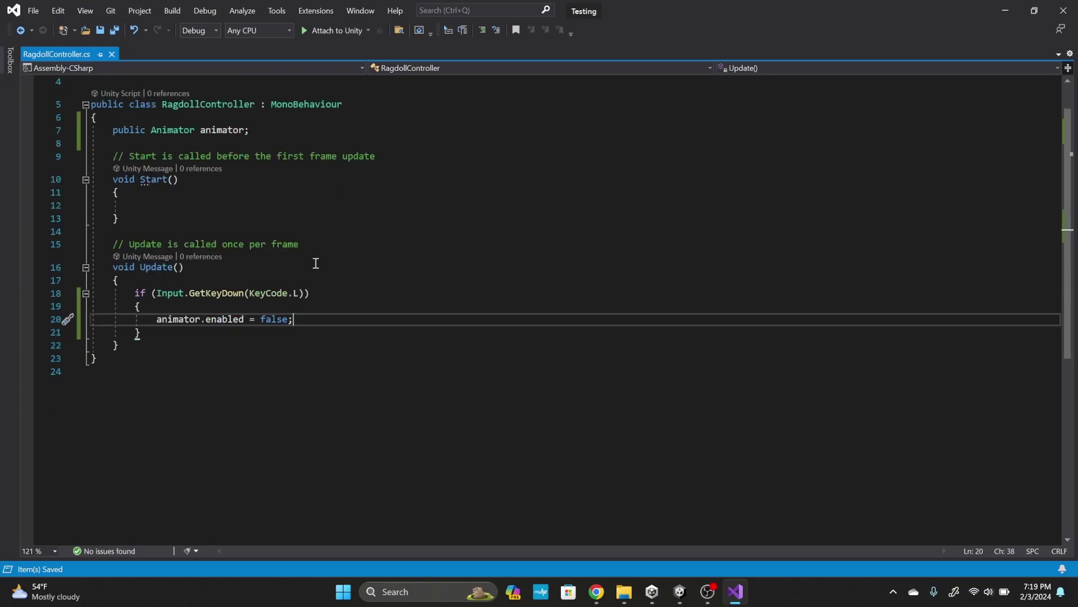
Switch back to Unity, attach the RagdollController script to the T-Pose object, and assign T-Pose to its Animator field
{"action": "left_click", "coordinate": [995, 12]}
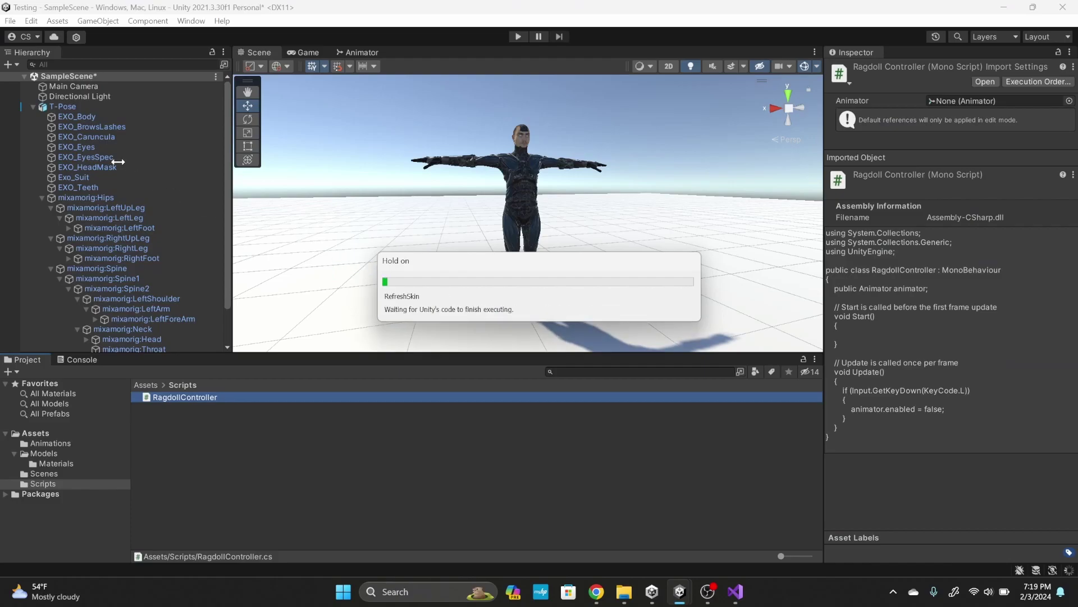
{"action": "left_click", "coordinate": [95, 108]}
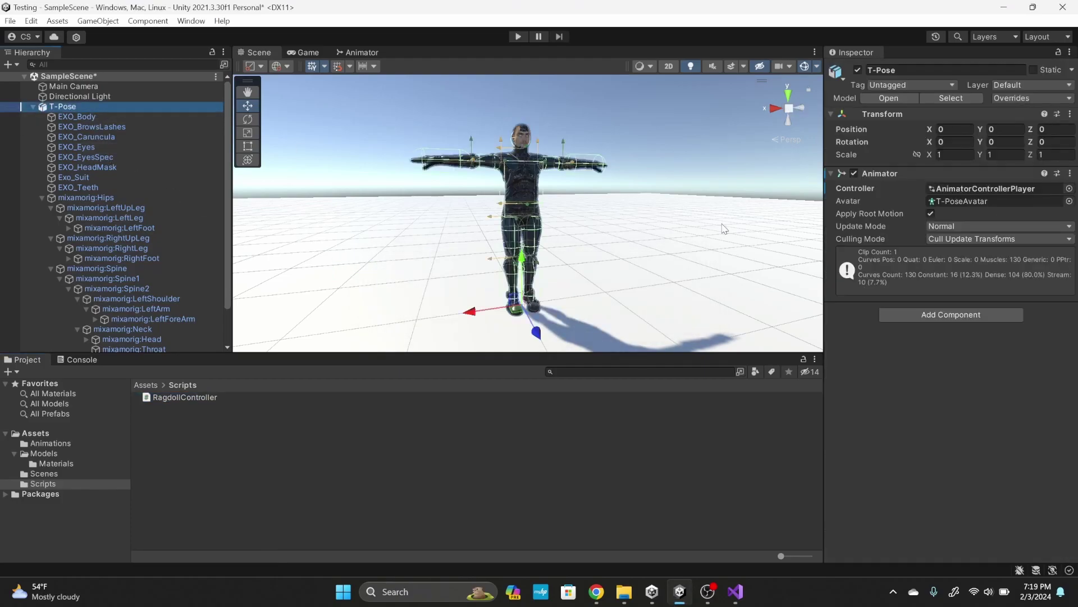
{"action": "left_click_drag", "start_coordinate": [265, 401], "coordinate": [959, 368]}
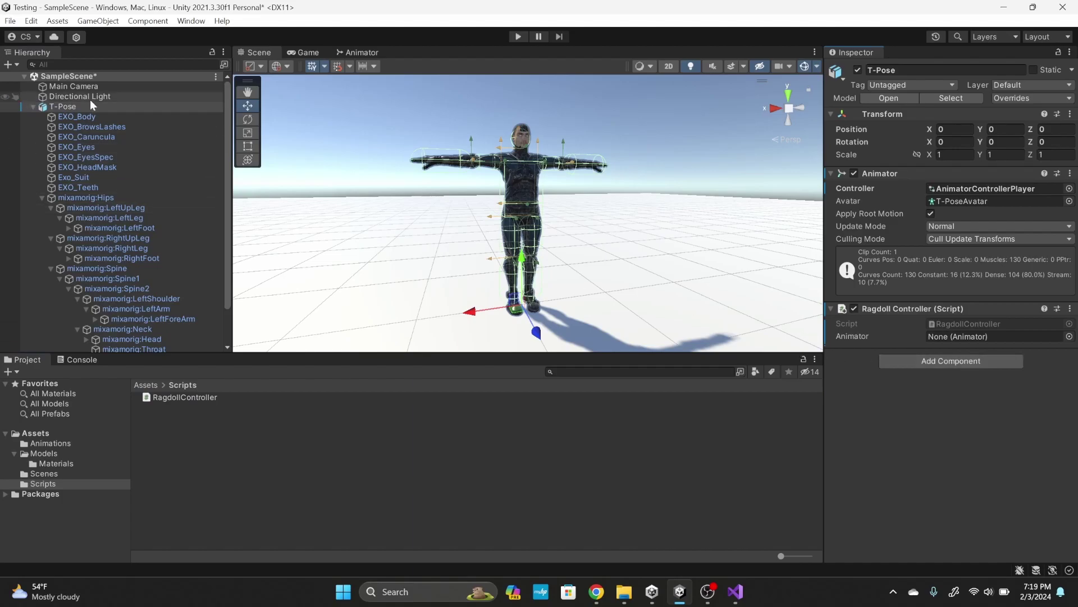
{"action": "left_click_drag", "start_coordinate": [113, 108], "coordinate": [987, 337]}
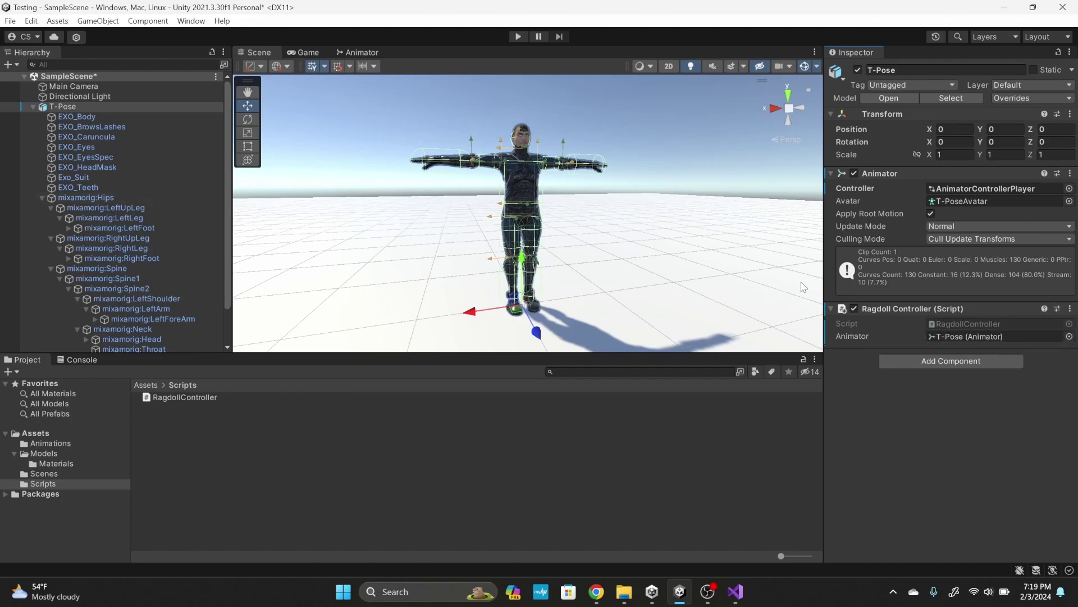
Test the scene in Play mode twice, triggering the character's ragdoll during each run and stopping playback after each one
{"action": "left_click", "coordinate": [524, 39]}
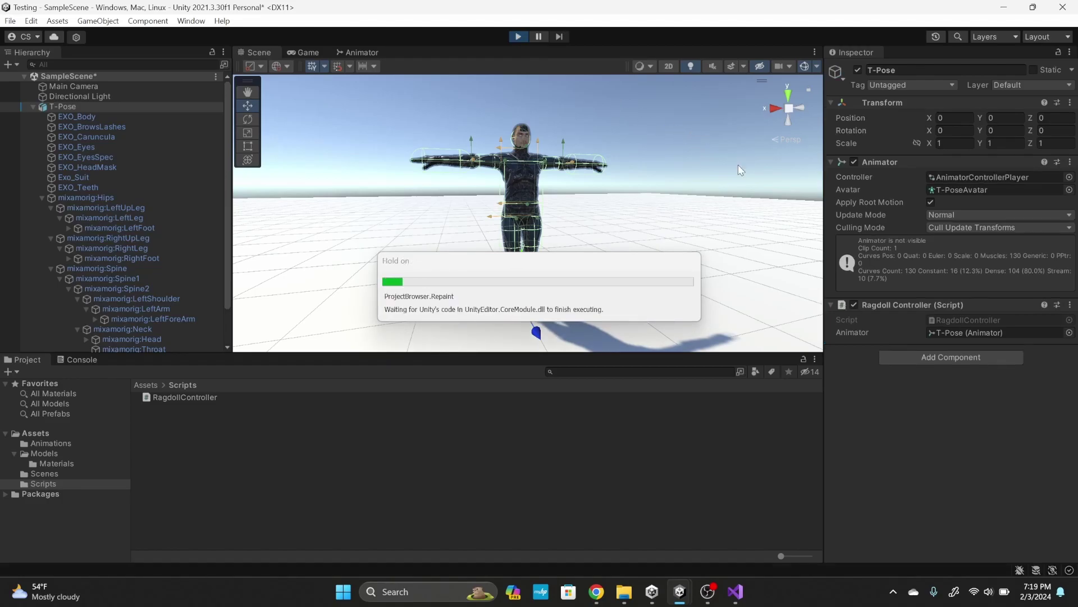
{"action": "key", "text": "space"}
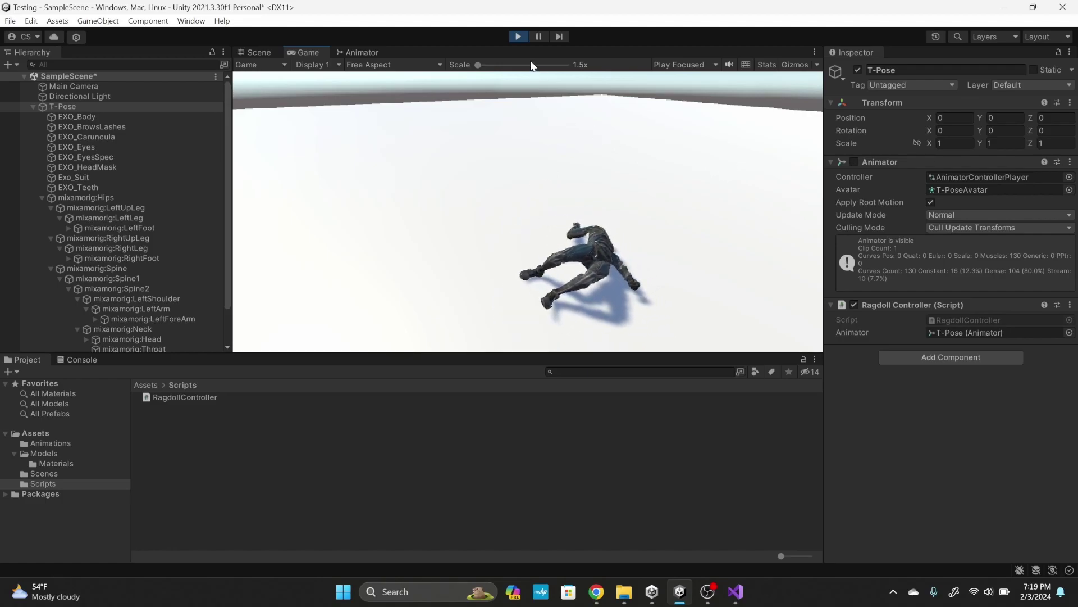
{"action": "left_click", "coordinate": [519, 38]}
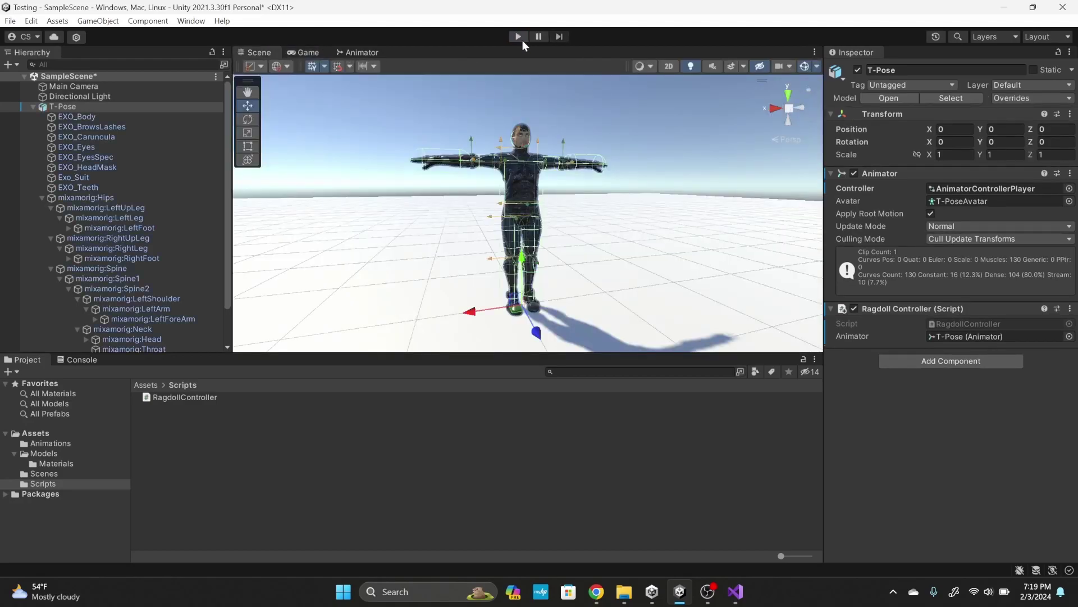
{"action": "left_click", "coordinate": [519, 37]}
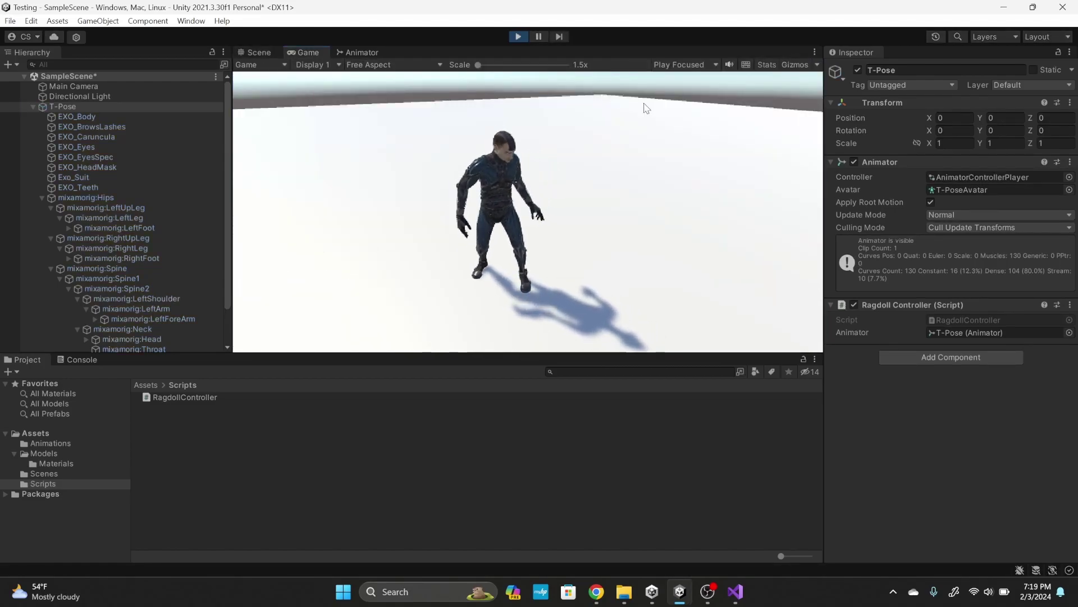
{"action": "key", "text": "space"}
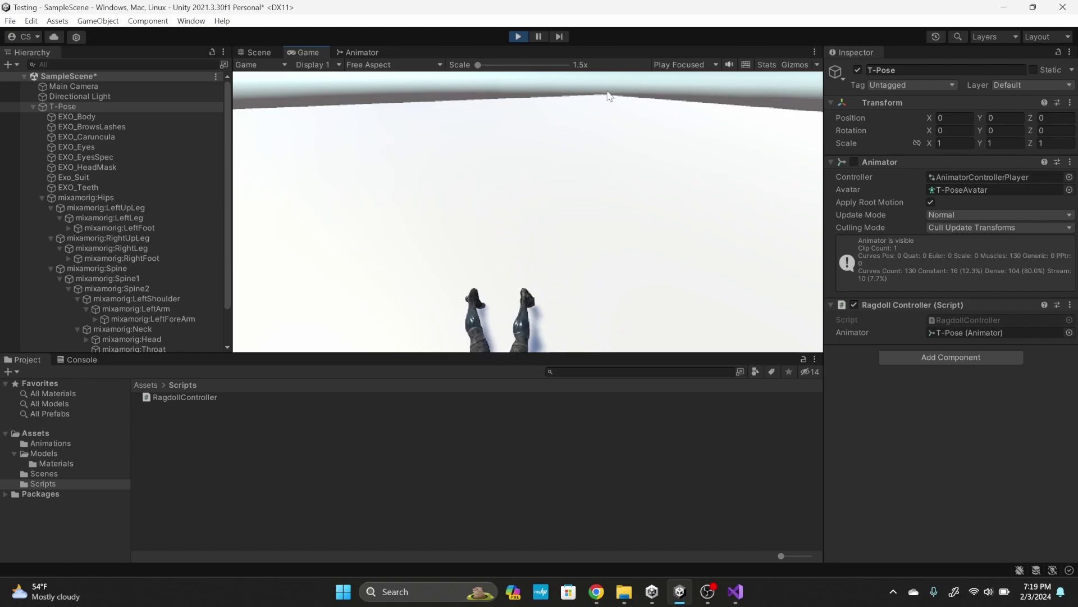
{"action": "left_click", "coordinate": [514, 38]}
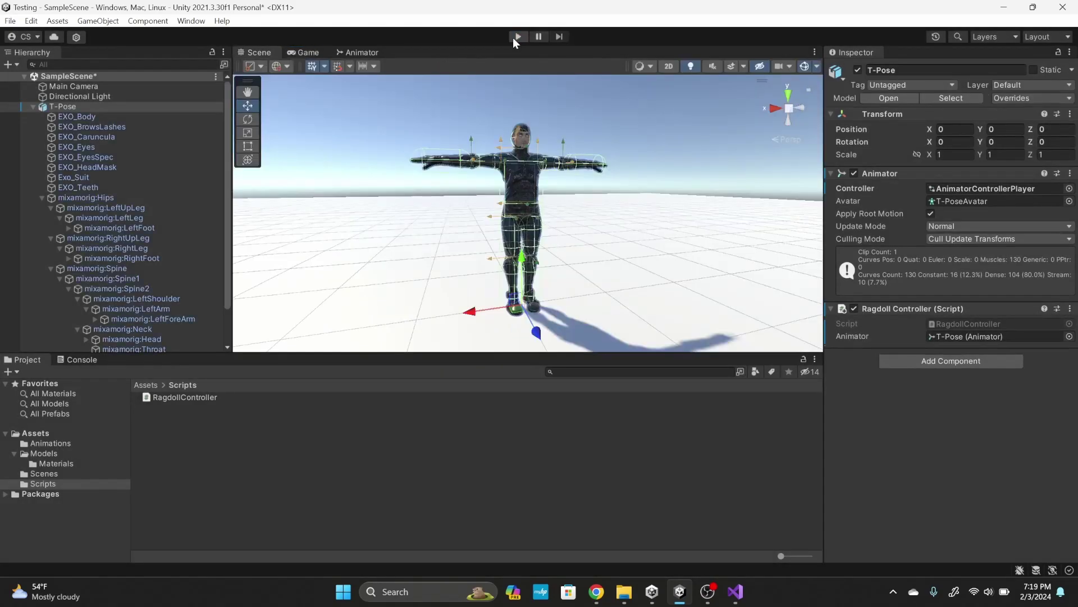